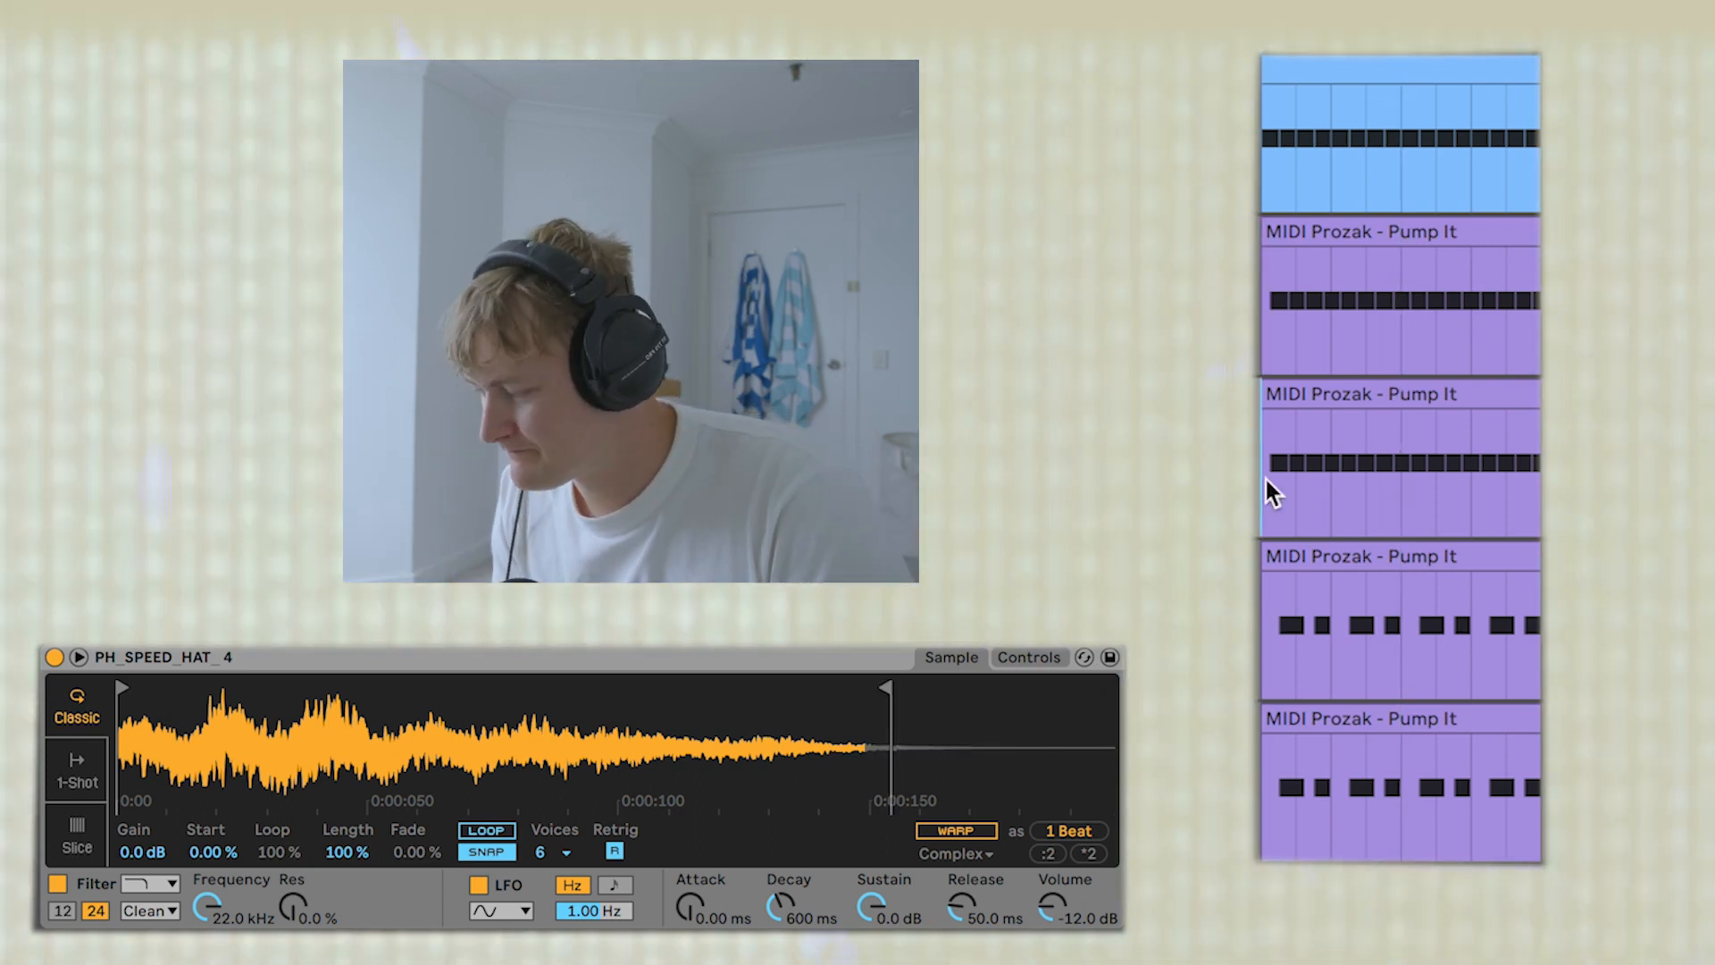
Step: Listen to the Top drum loop soloed and compare the drum mix with the Top track deactivated
key(space)
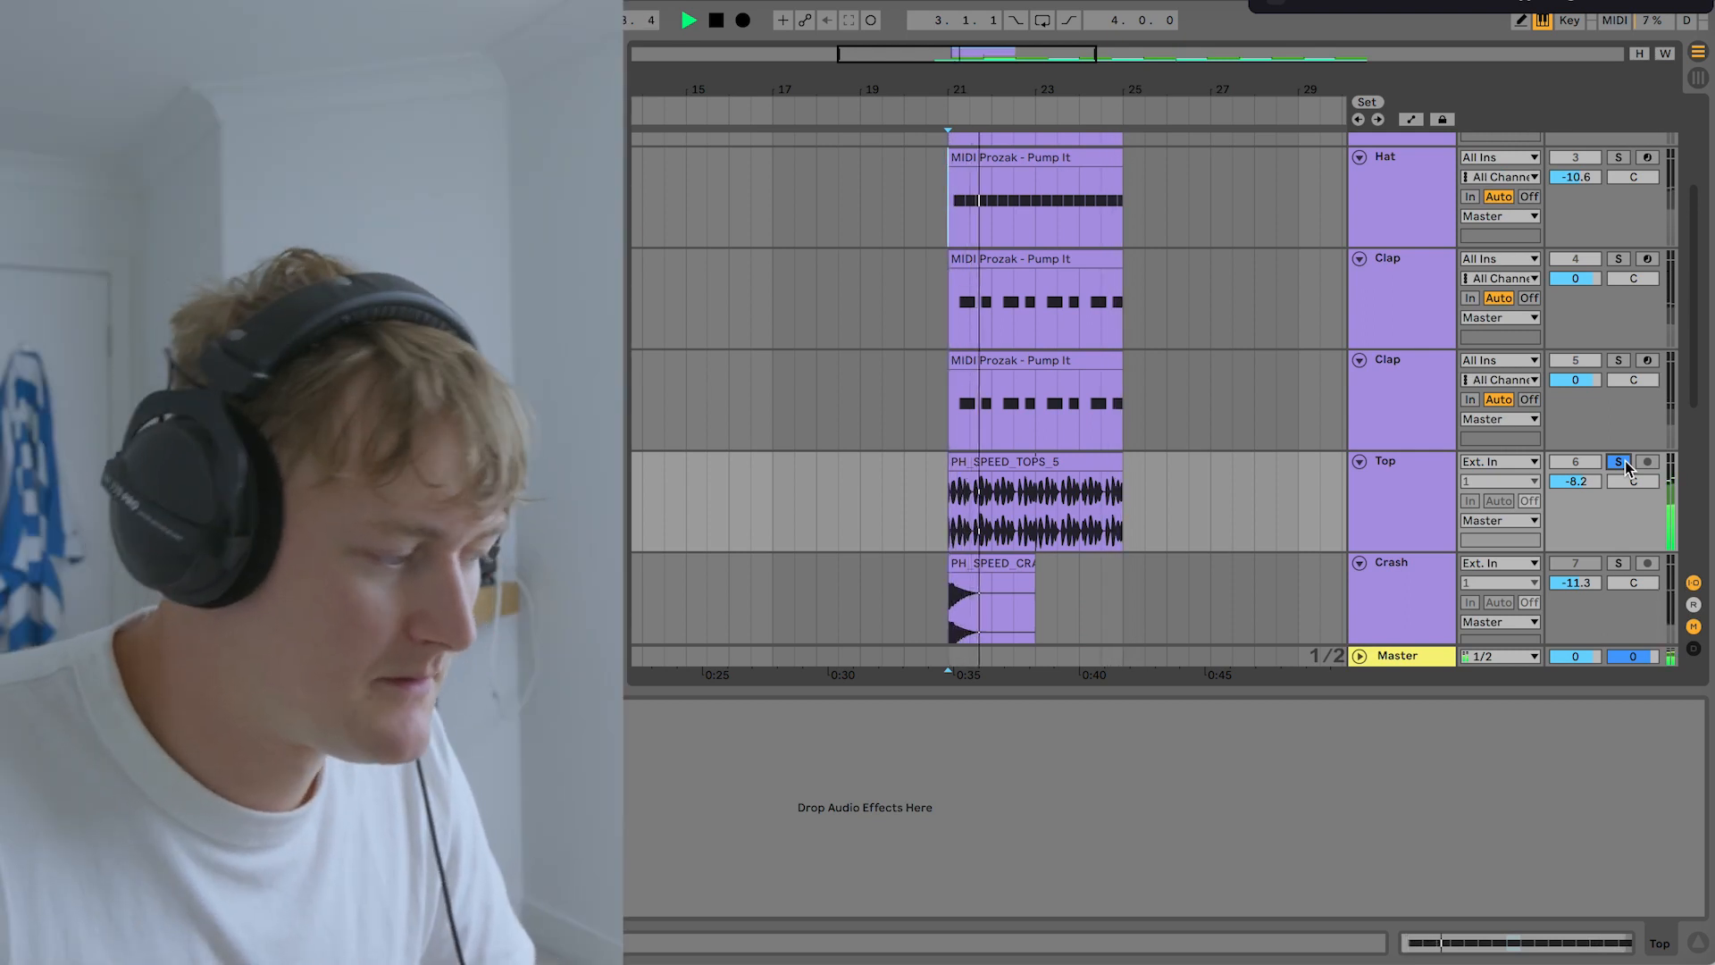
click(1620, 461)
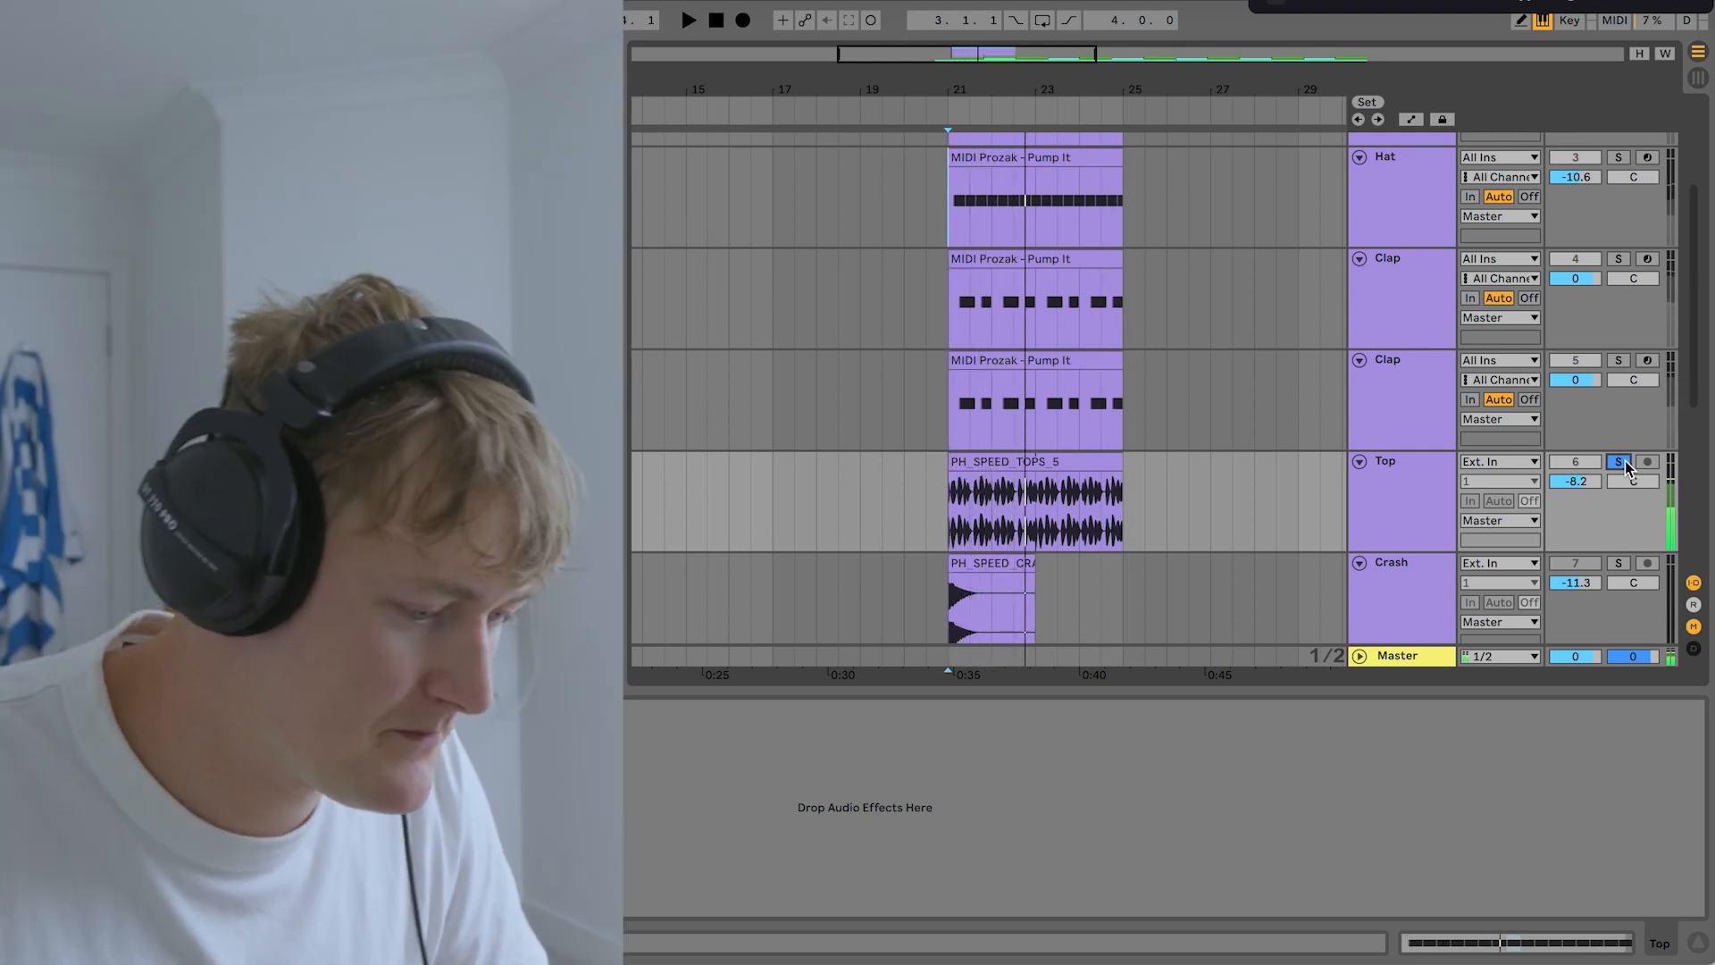
key(0)
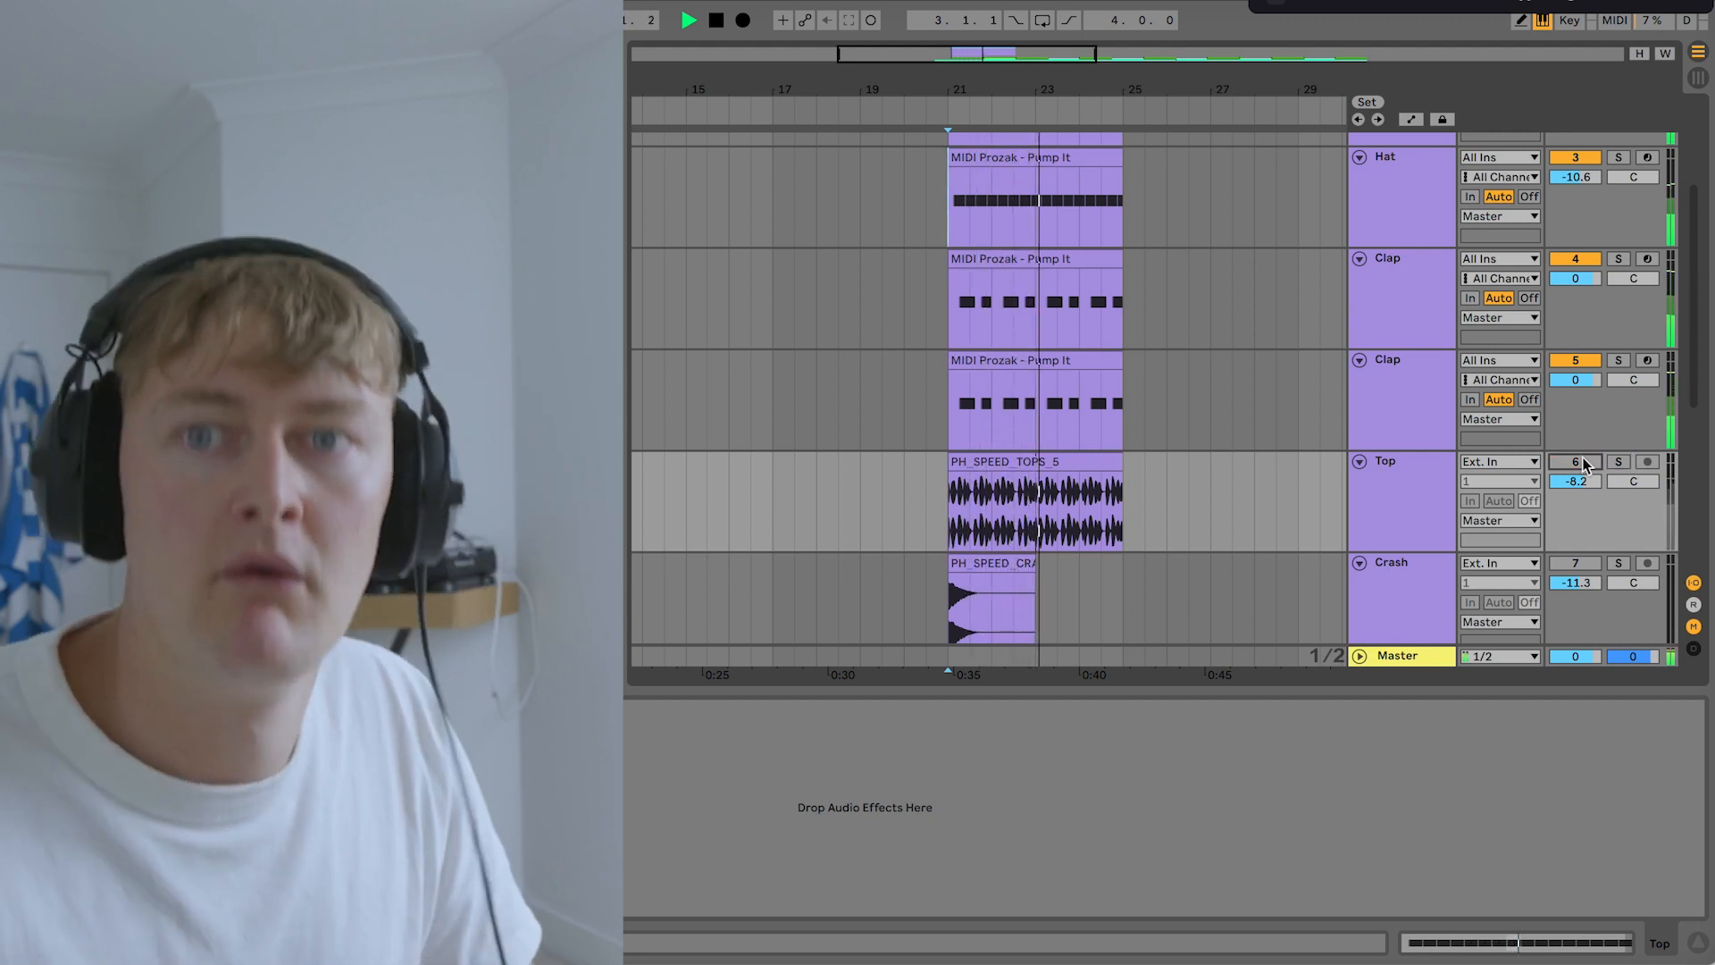
click(1582, 464)
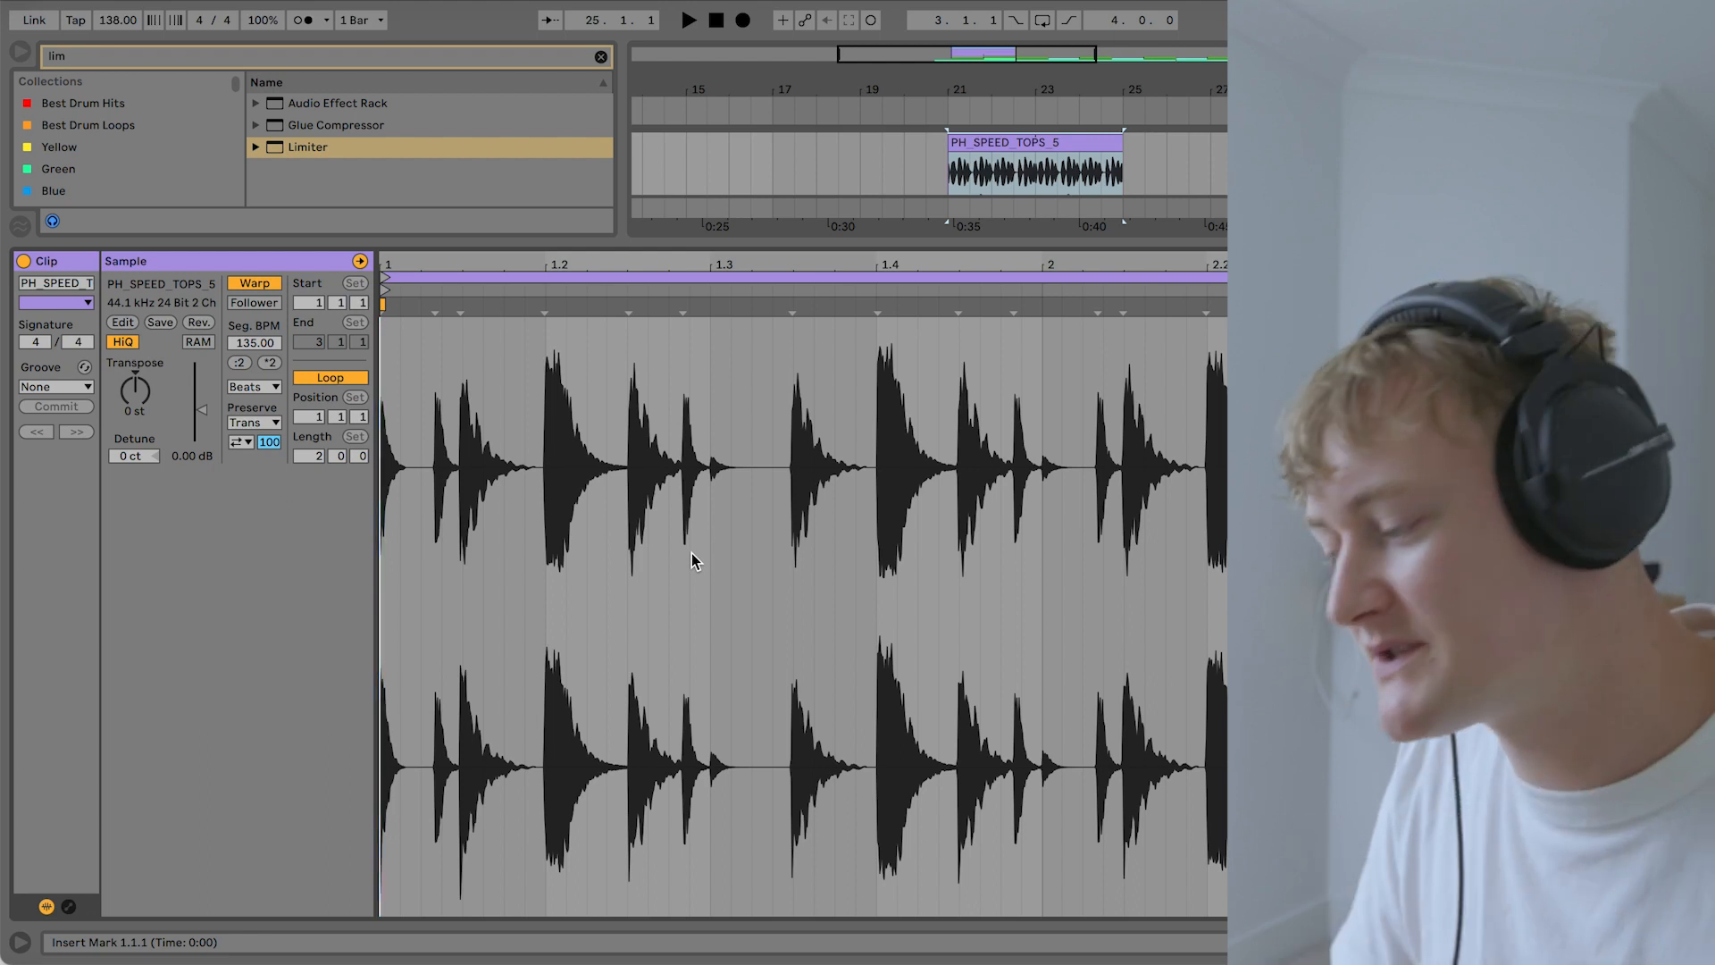
Step: Extract the groove from the PH_SPEED_TOPS_5 loop
right_click(692, 553)
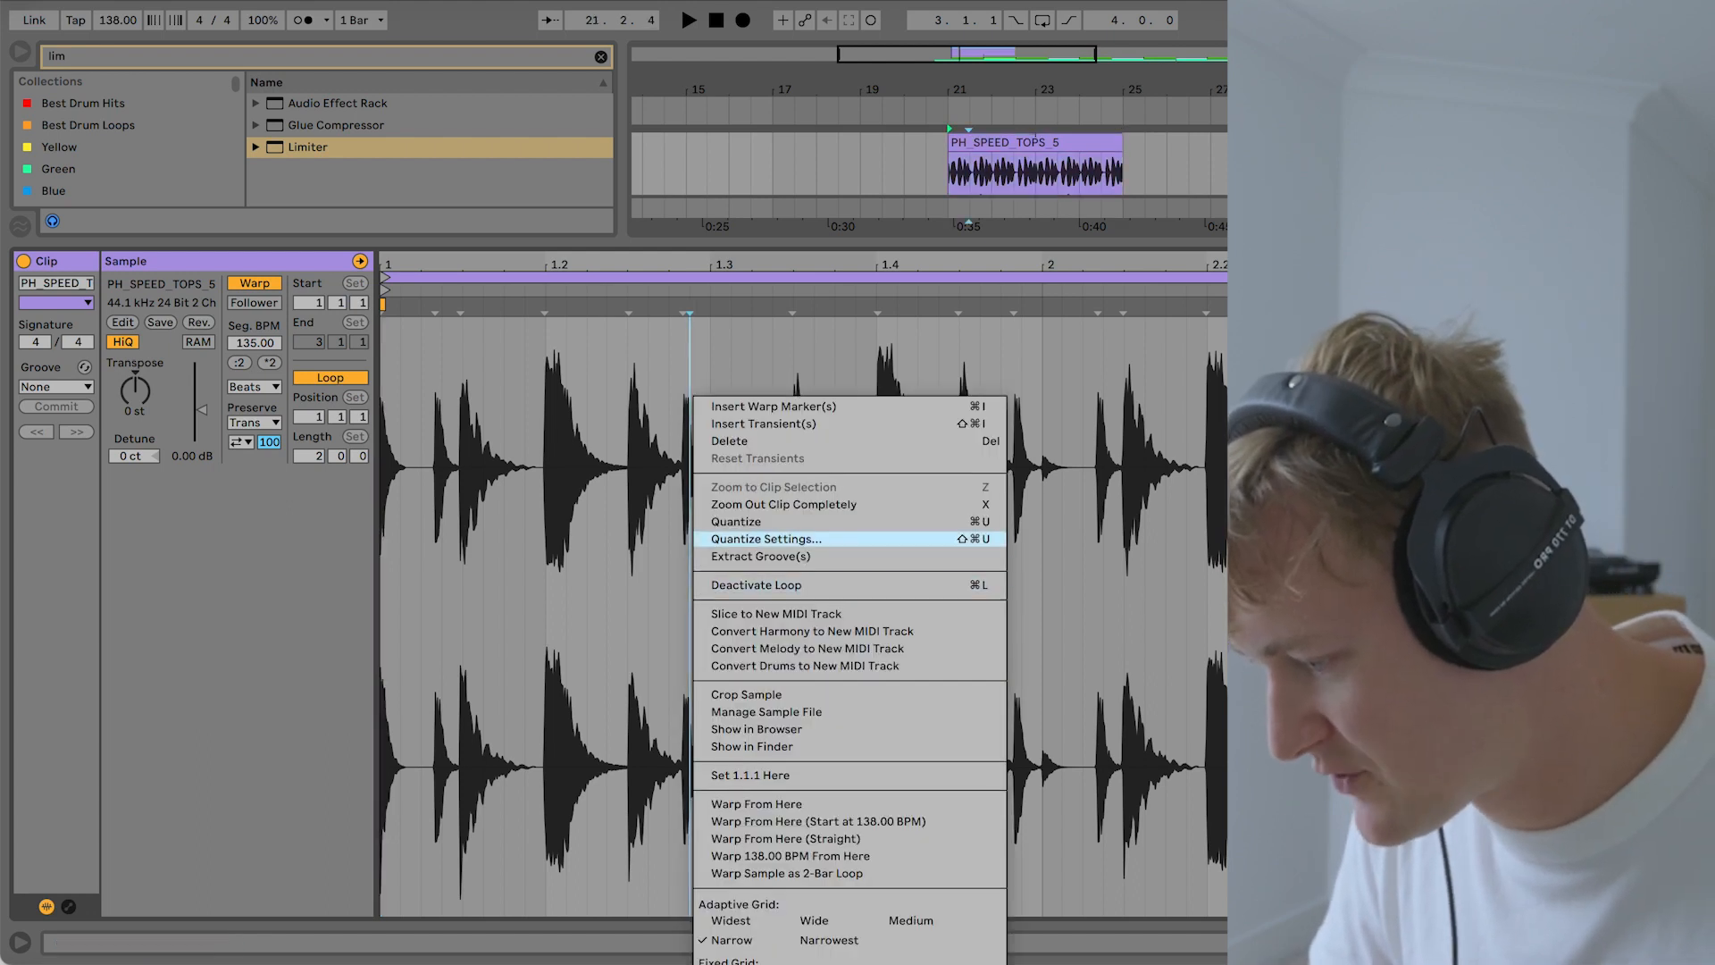
click(760, 555)
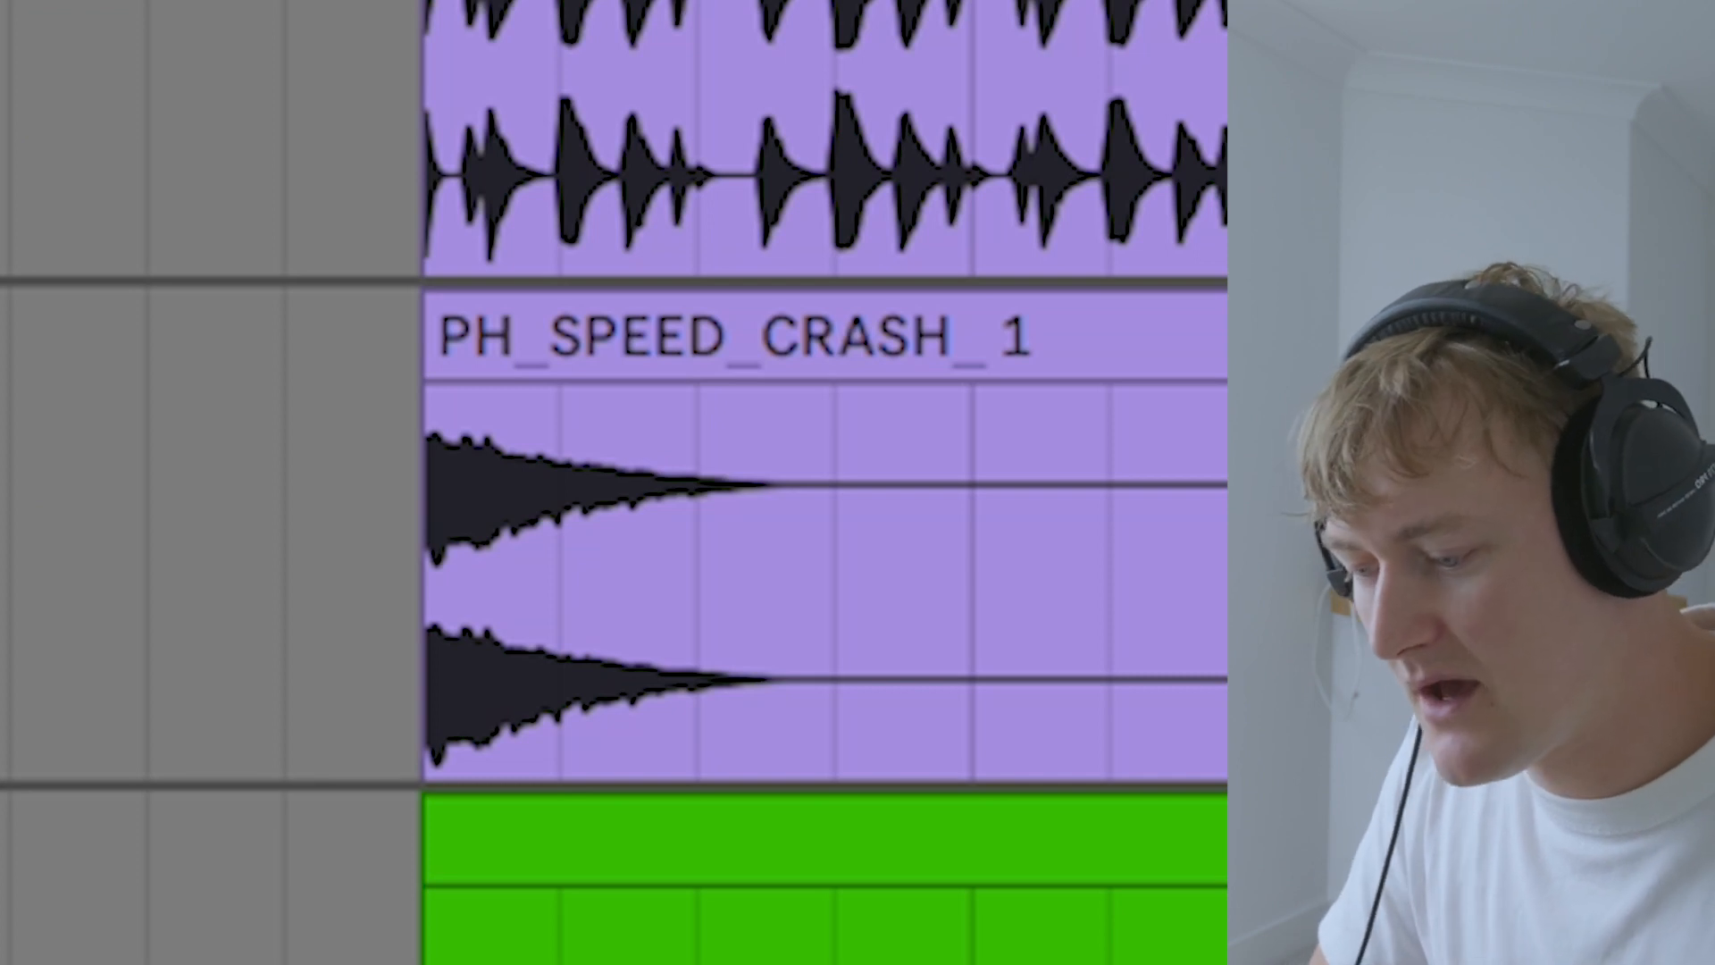
Step: Set the playback position to bar 21 on the Bass and Reese Bass tracks to audition the bass parts
click(211, 140)
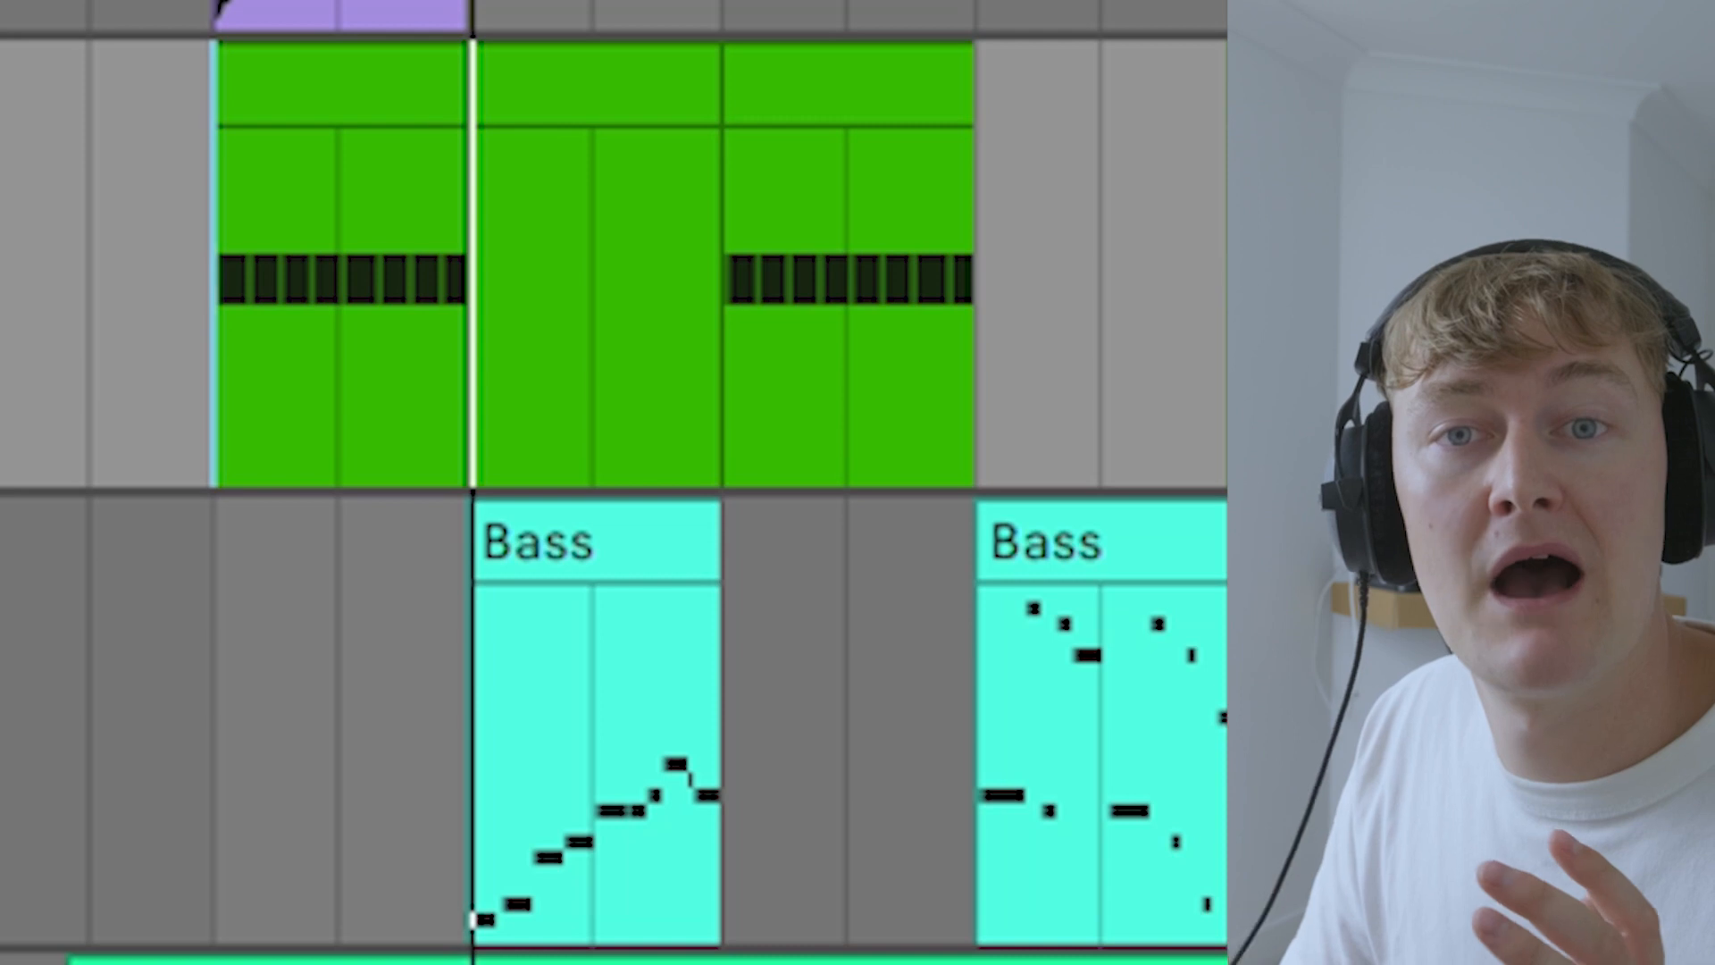
click(449, 724)
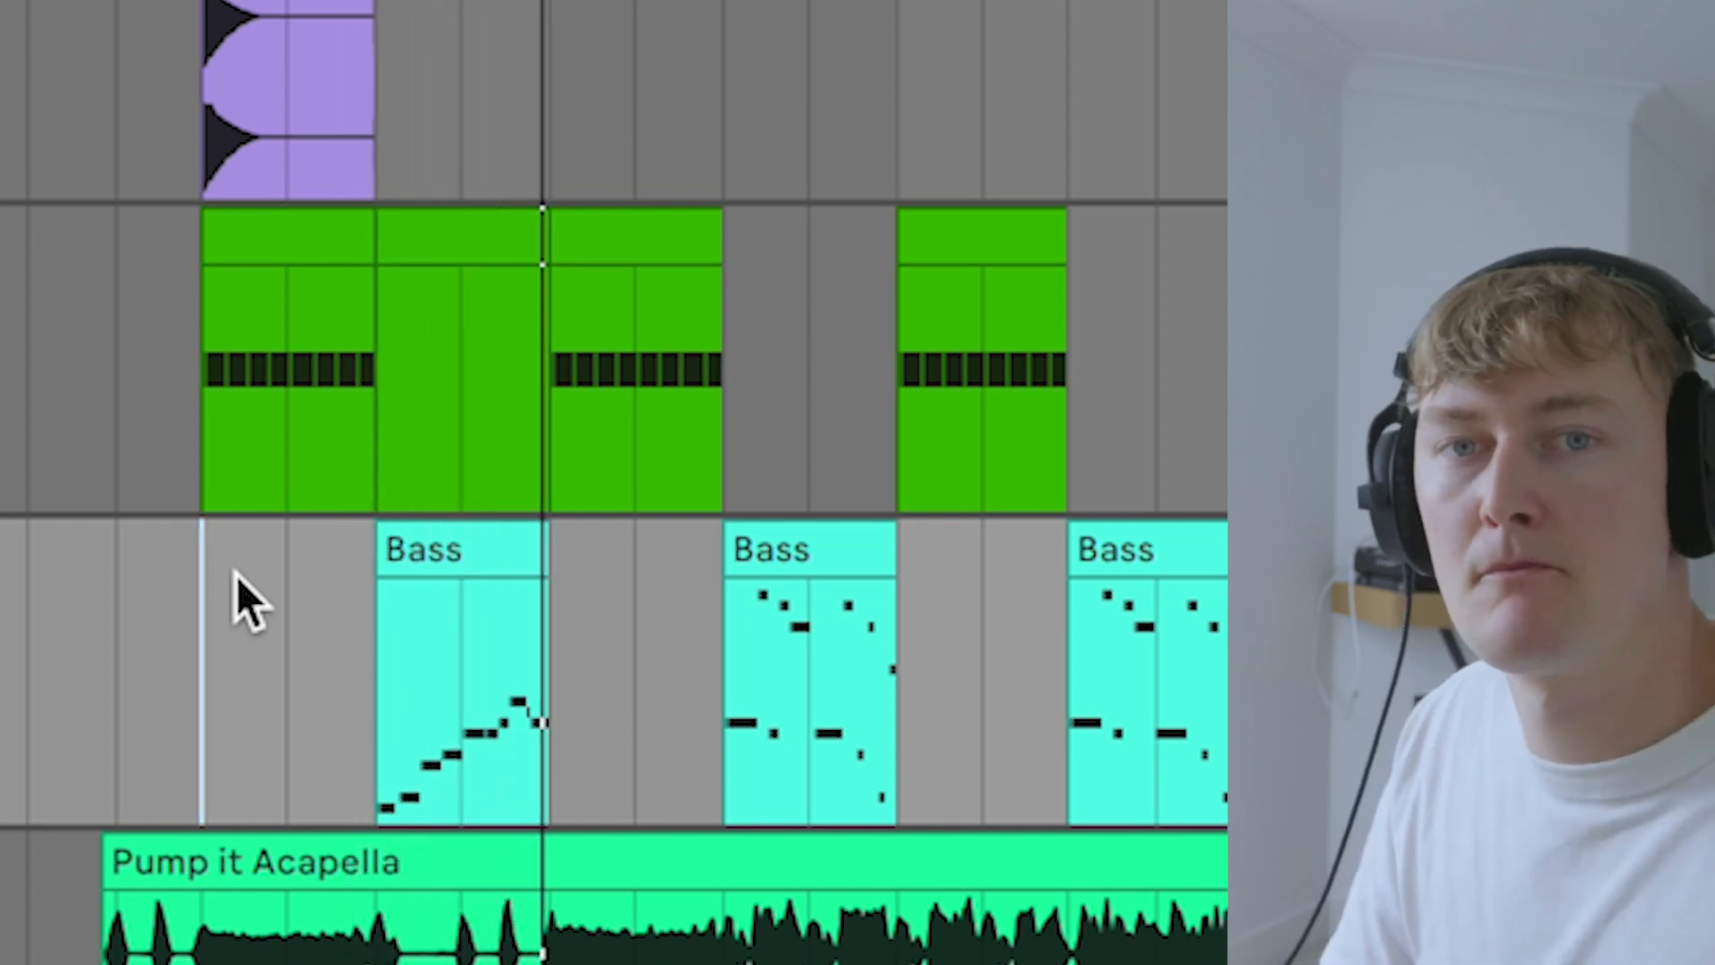
Step: Duplicate the drum clips from bars 21 to 25 repeatedly so they fill the timeline up to bar 37
drag(547, 4, 204, 4)
key(ctrl+d)
key(ctrl+d)
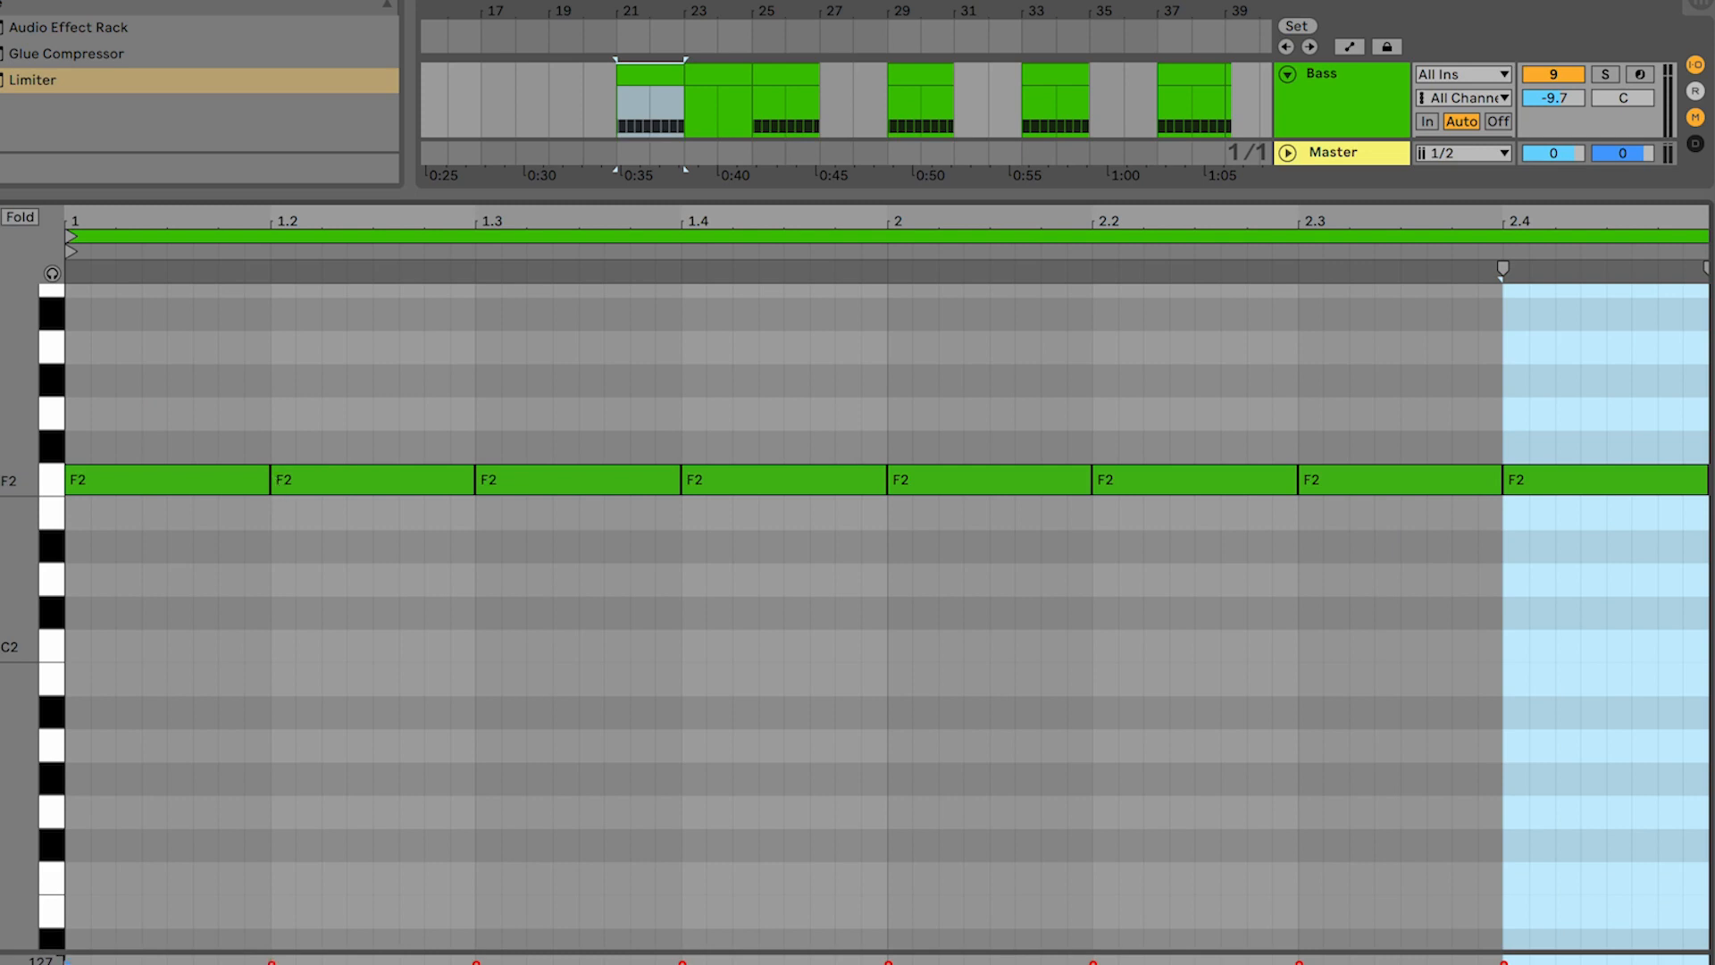
Step: Solo the Bass track and open its Serum synth after inspecting the first F2 note of the bass clip
click(167, 480)
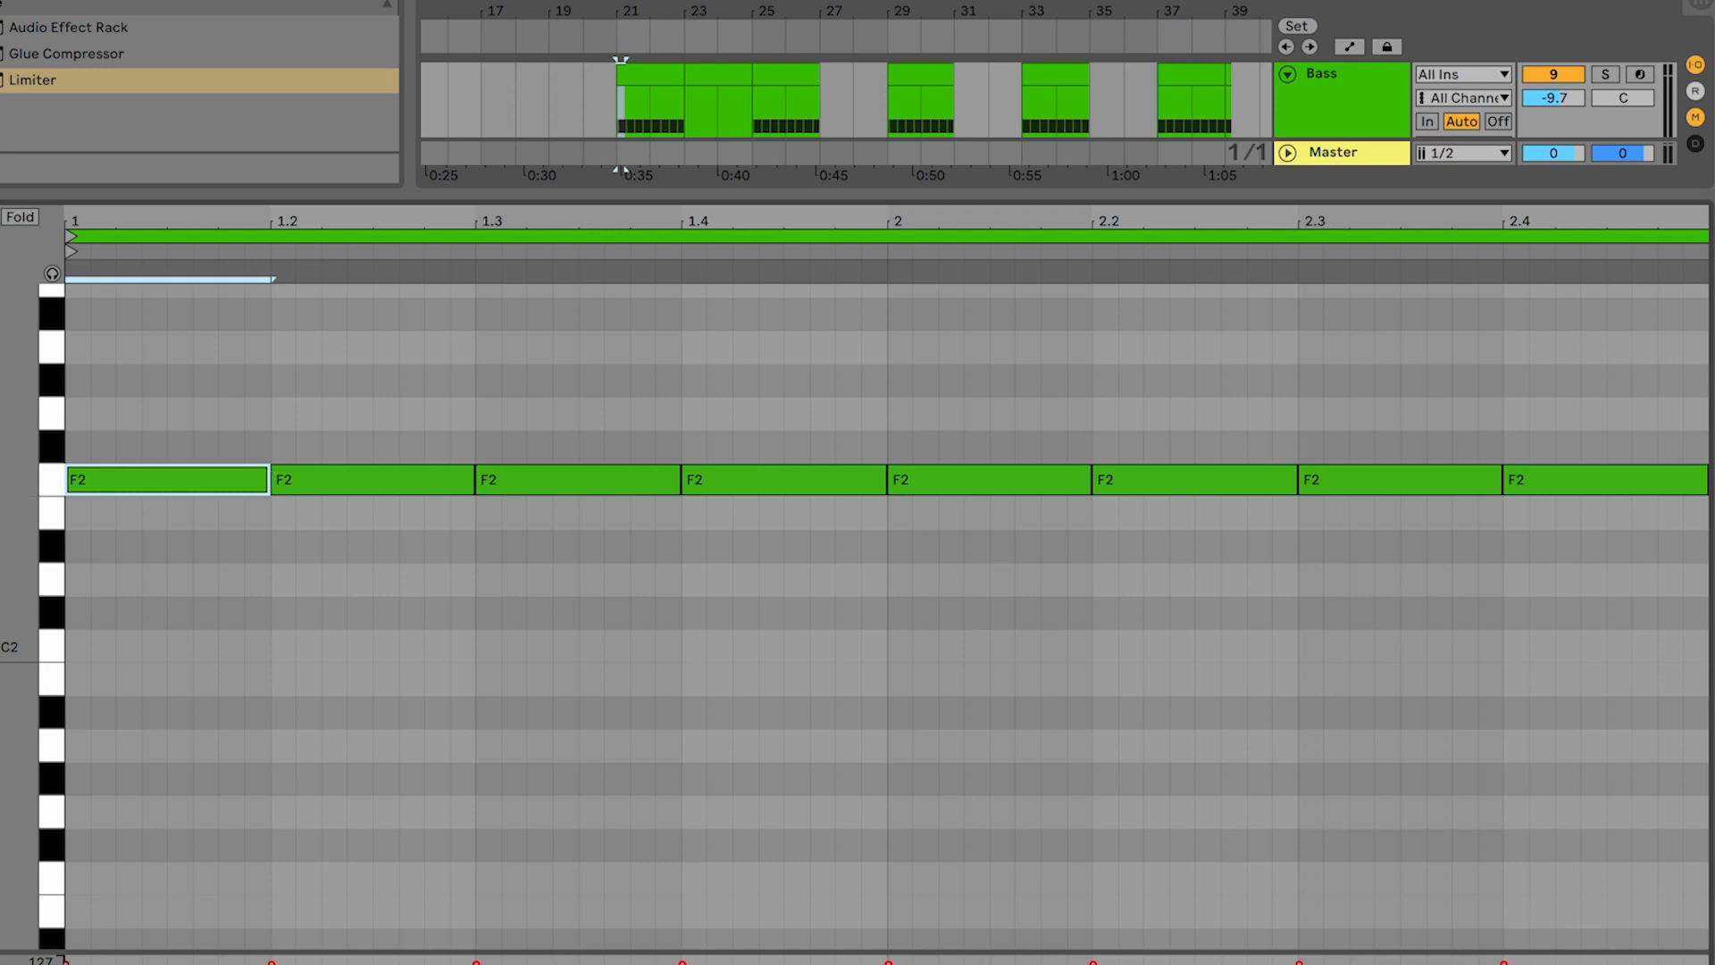
key(super+alt+l)
double_click(1341, 544)
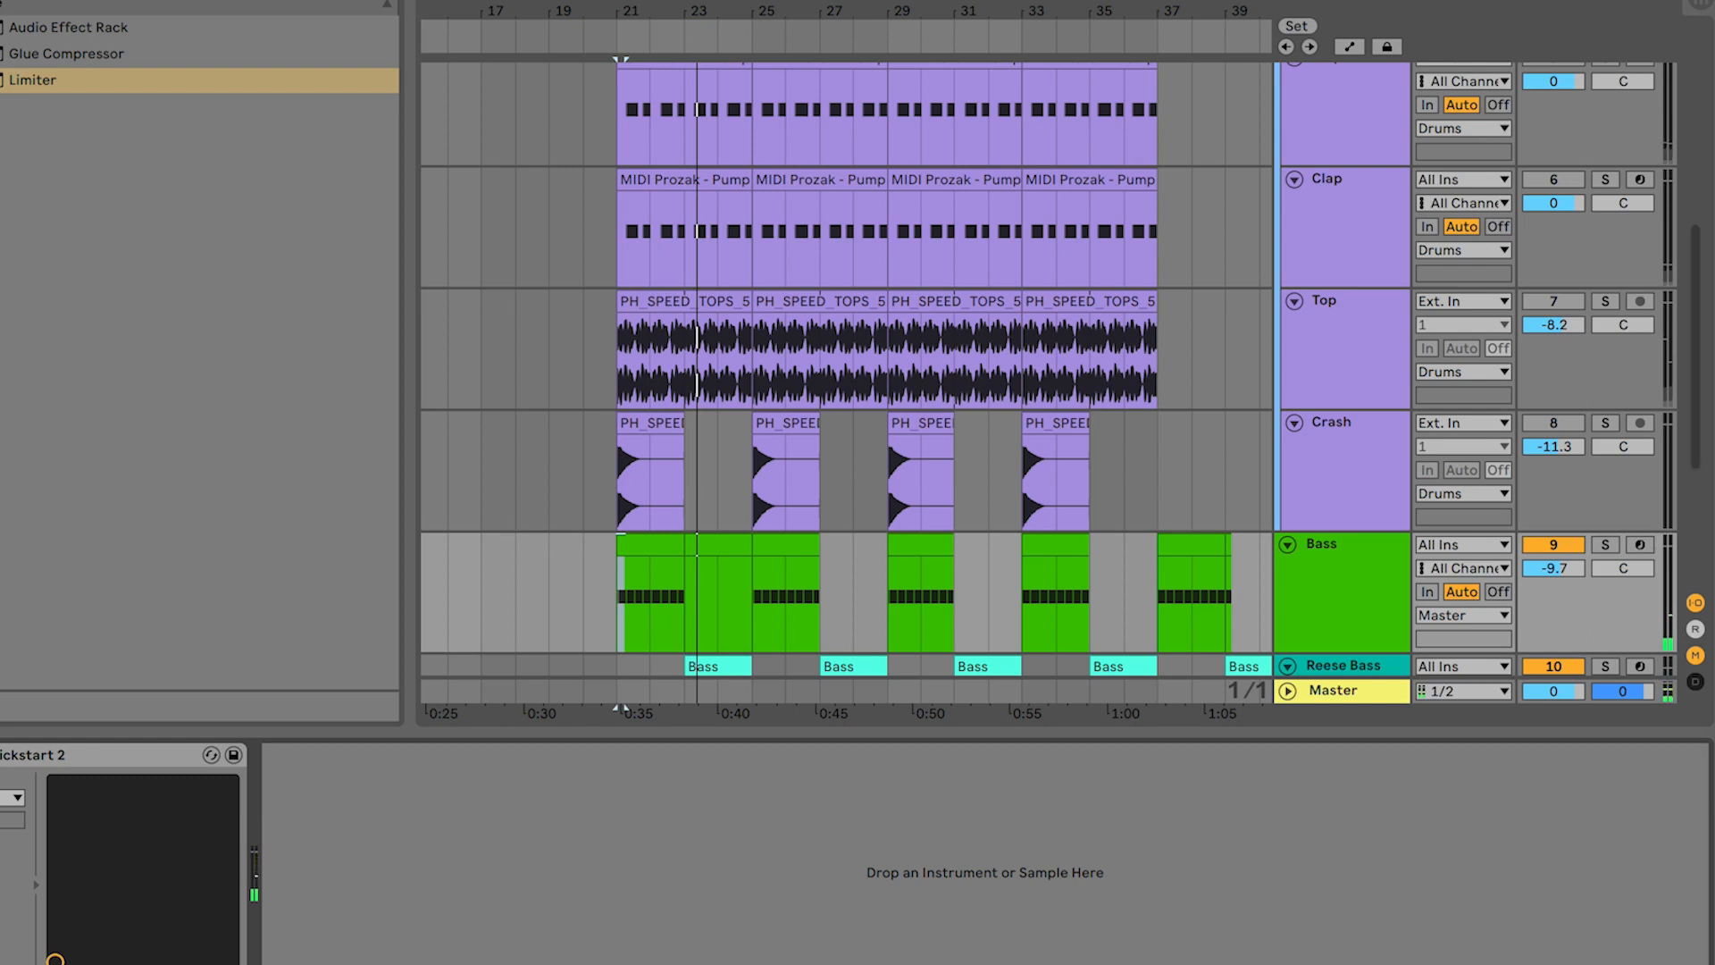
key(s)
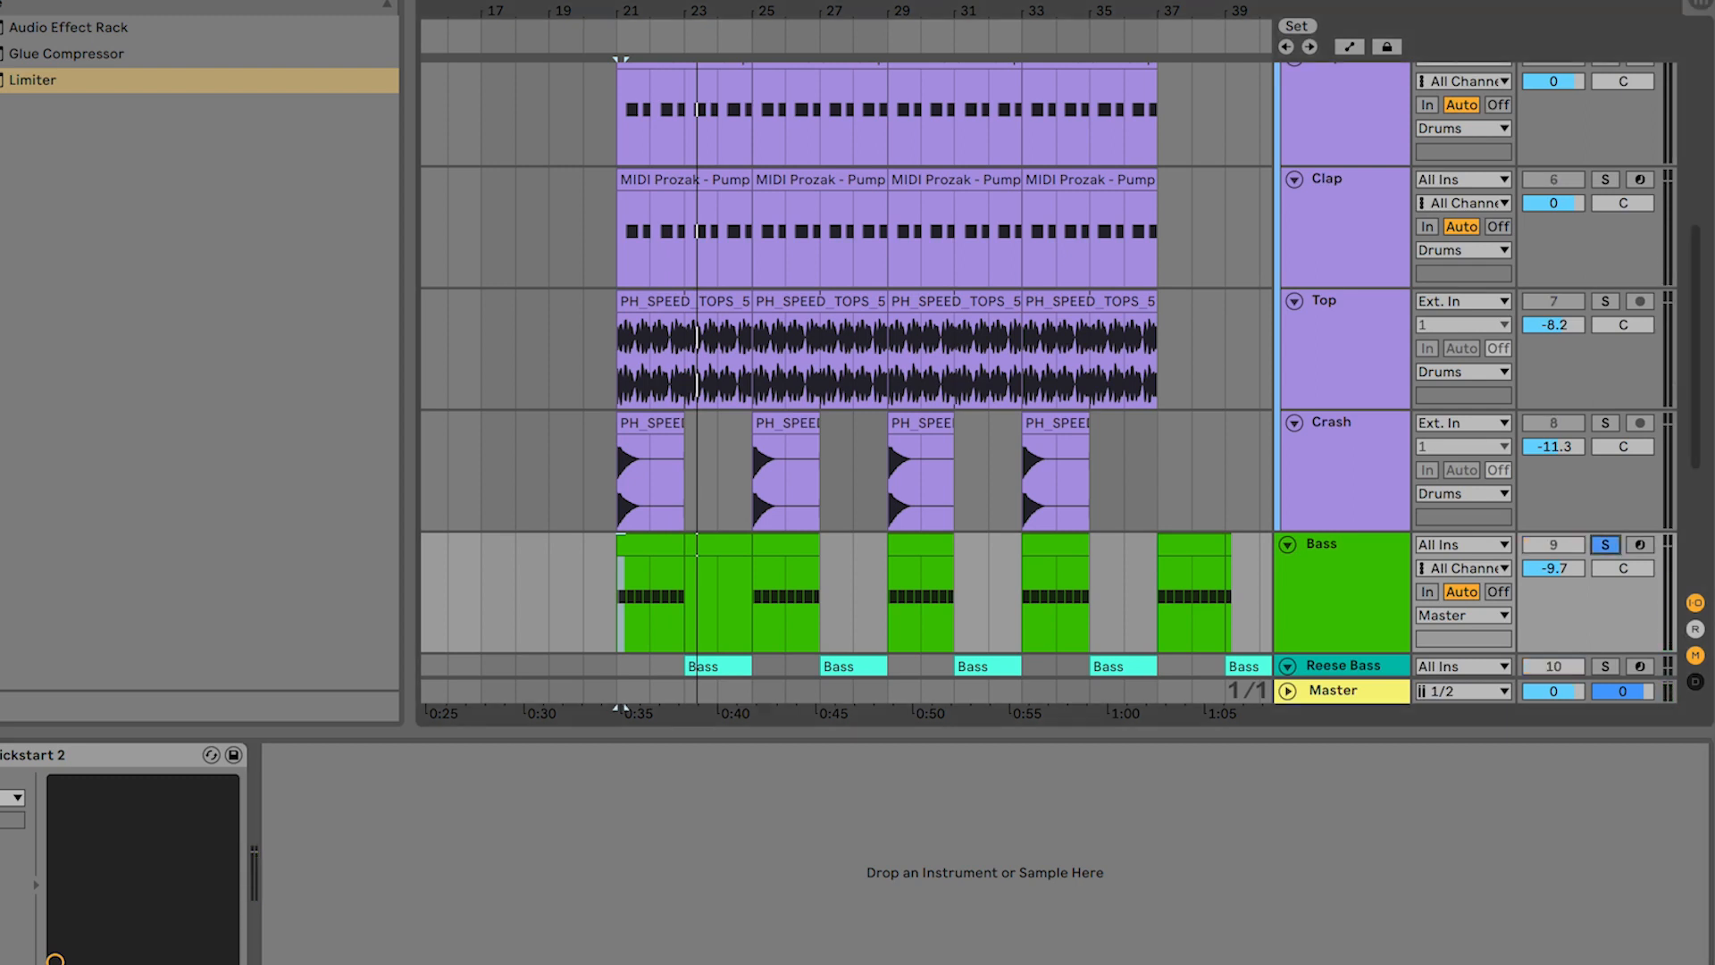
key(ctrl+alt+p)
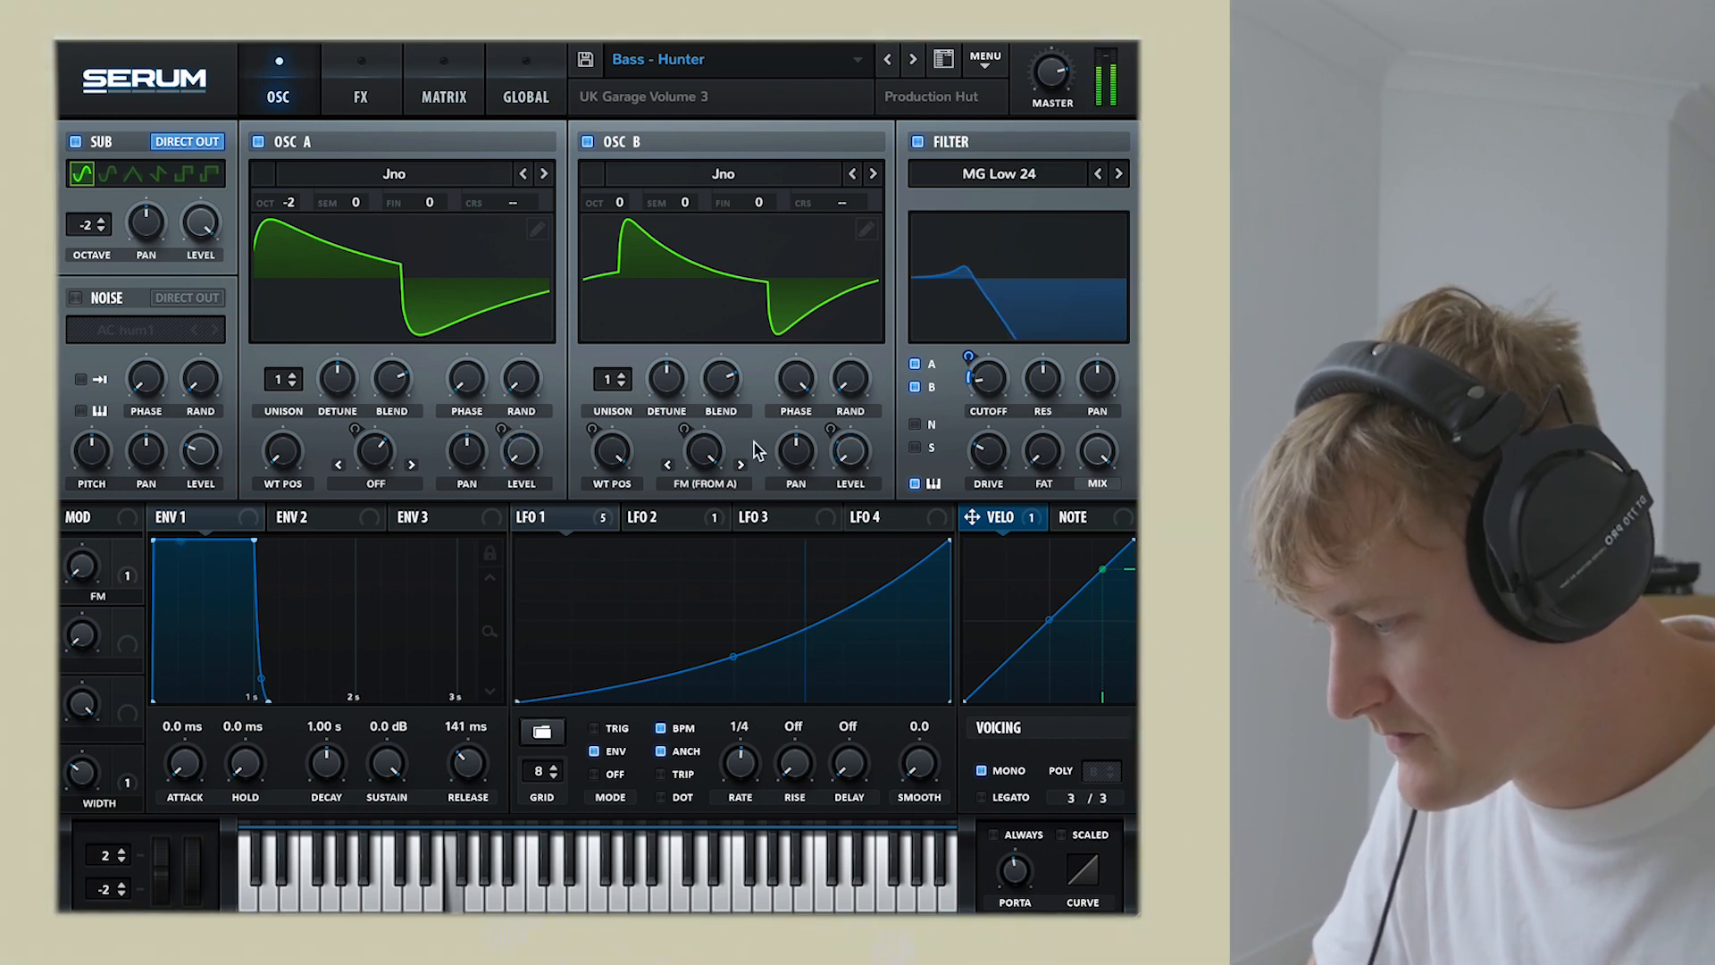
Step: Browse the wavetable categories available for oscillator A in the Bass - Hunter patch
click(394, 174)
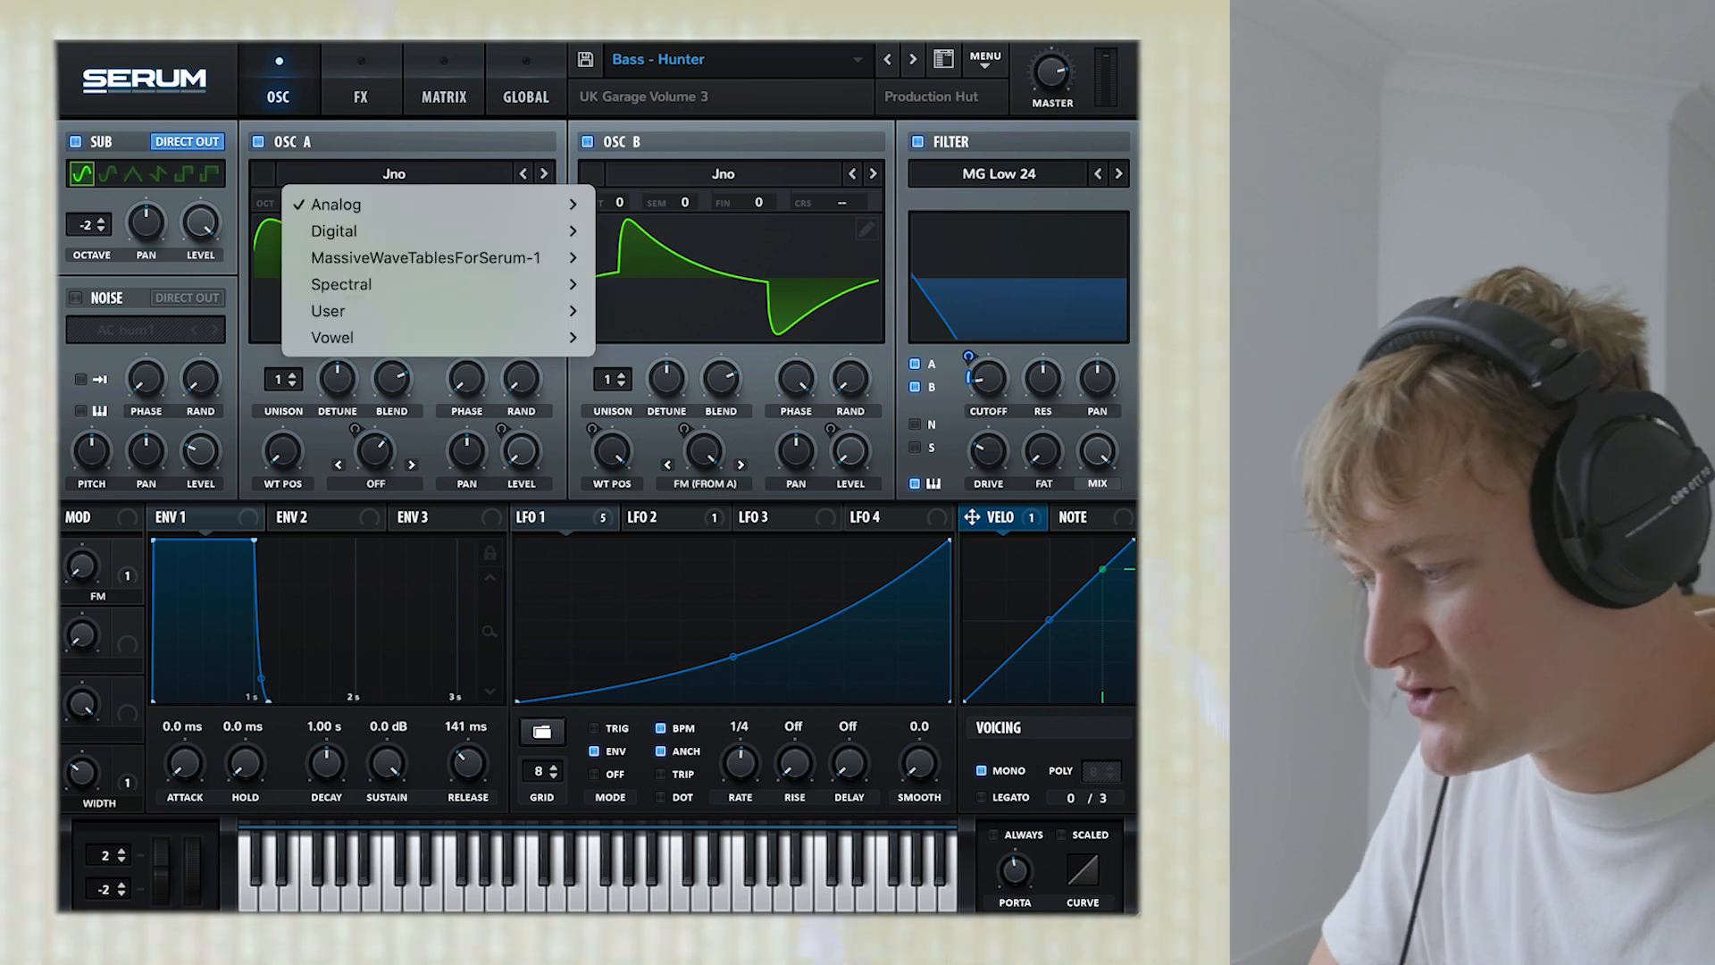
mouse_move(393, 204)
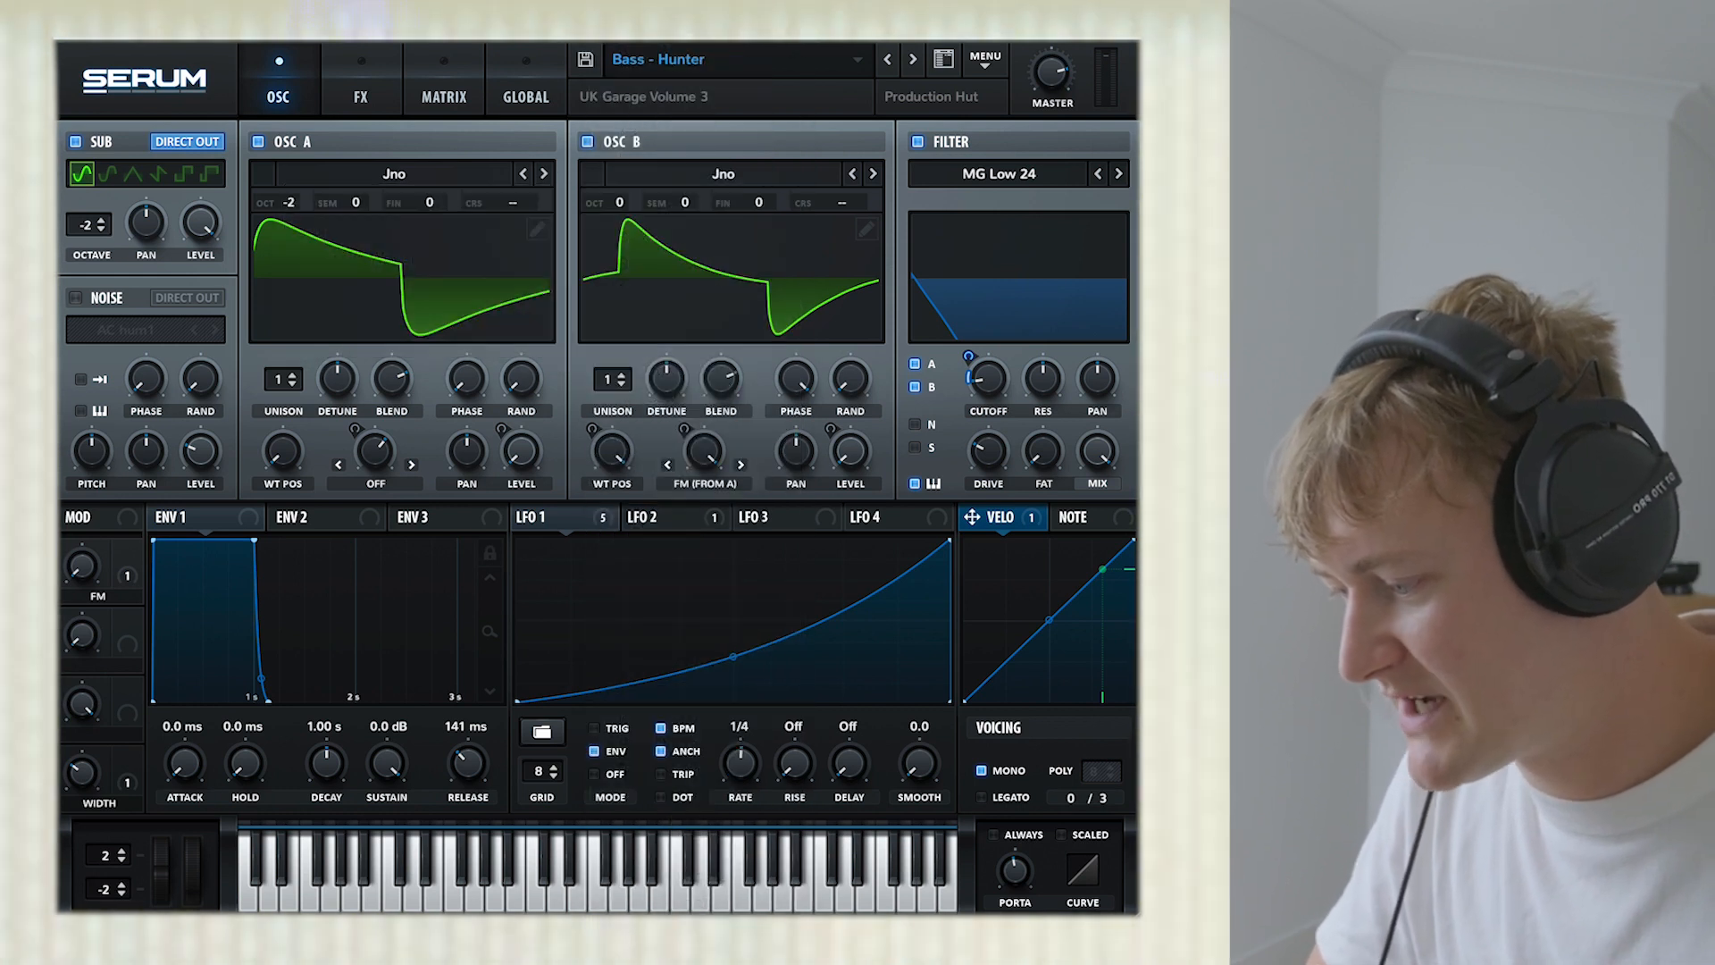
mouse_move(604, 460)
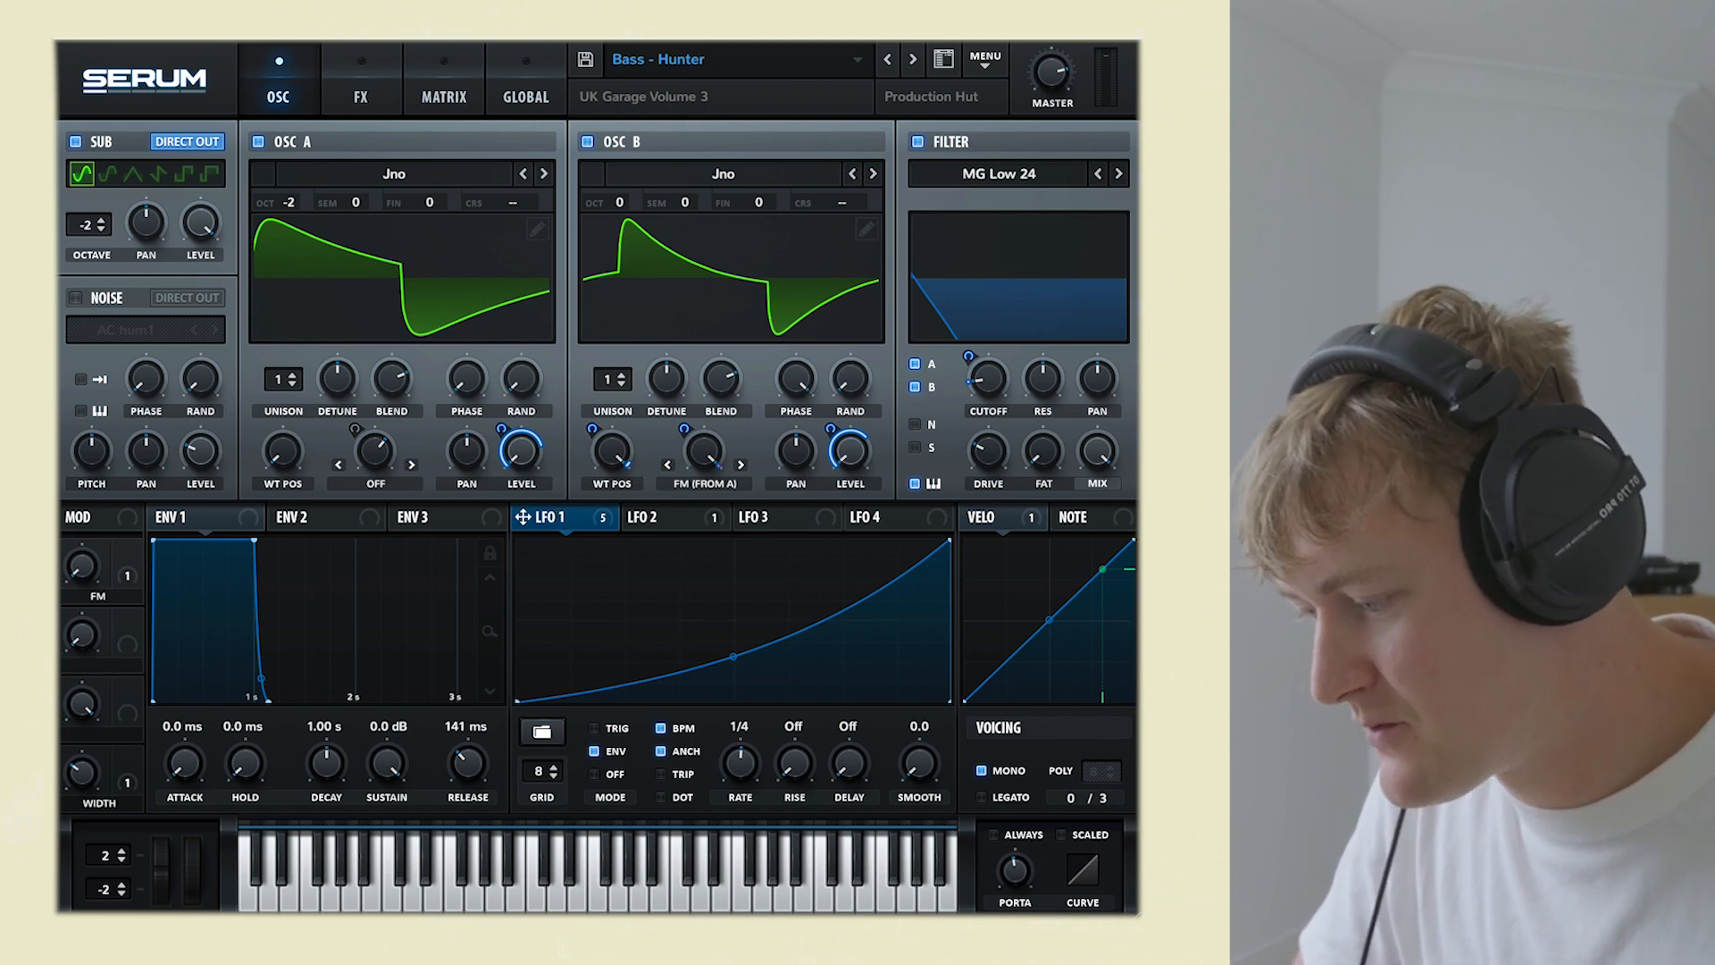
Step: Lower the LFO 1 modulation of oscillator B's level to -2 and of oscillator A's level to 7
mouse_move(521, 455)
drag(501, 429, 501, 501)
drag(830, 429, 850, 335)
drag(830, 429, 831, 455)
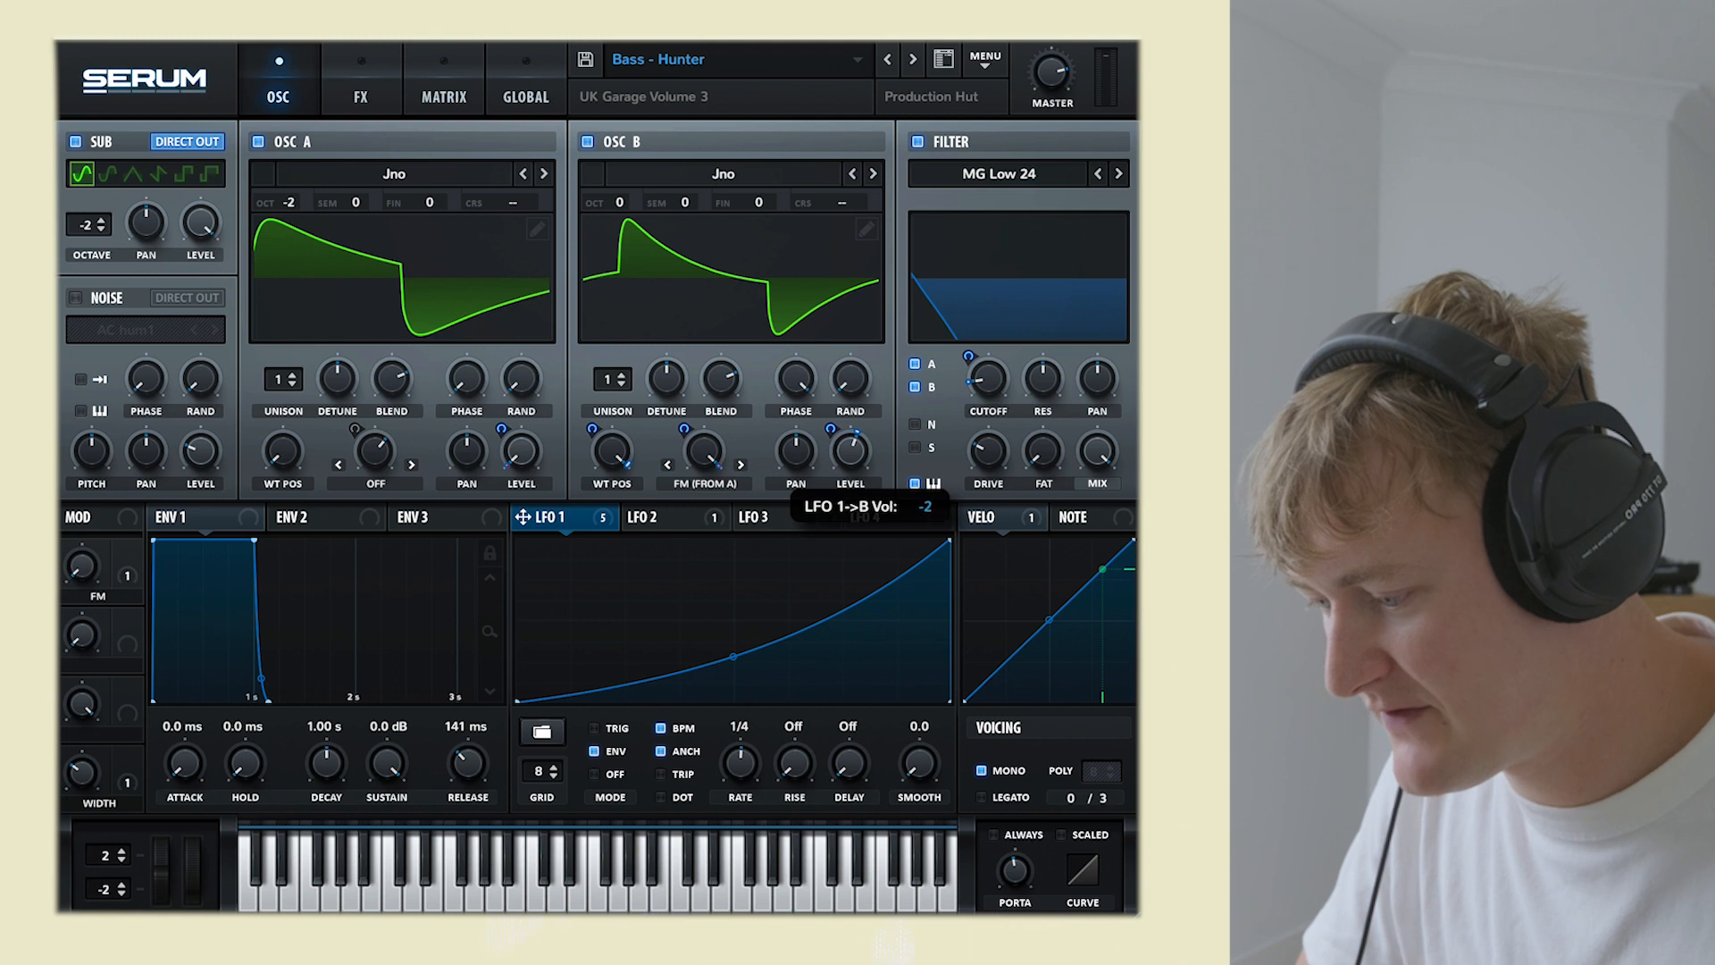
mouse_move(501, 429)
mouse_down()
mouse_move(502, 393)
mouse_move(501, 424)
mouse_up()
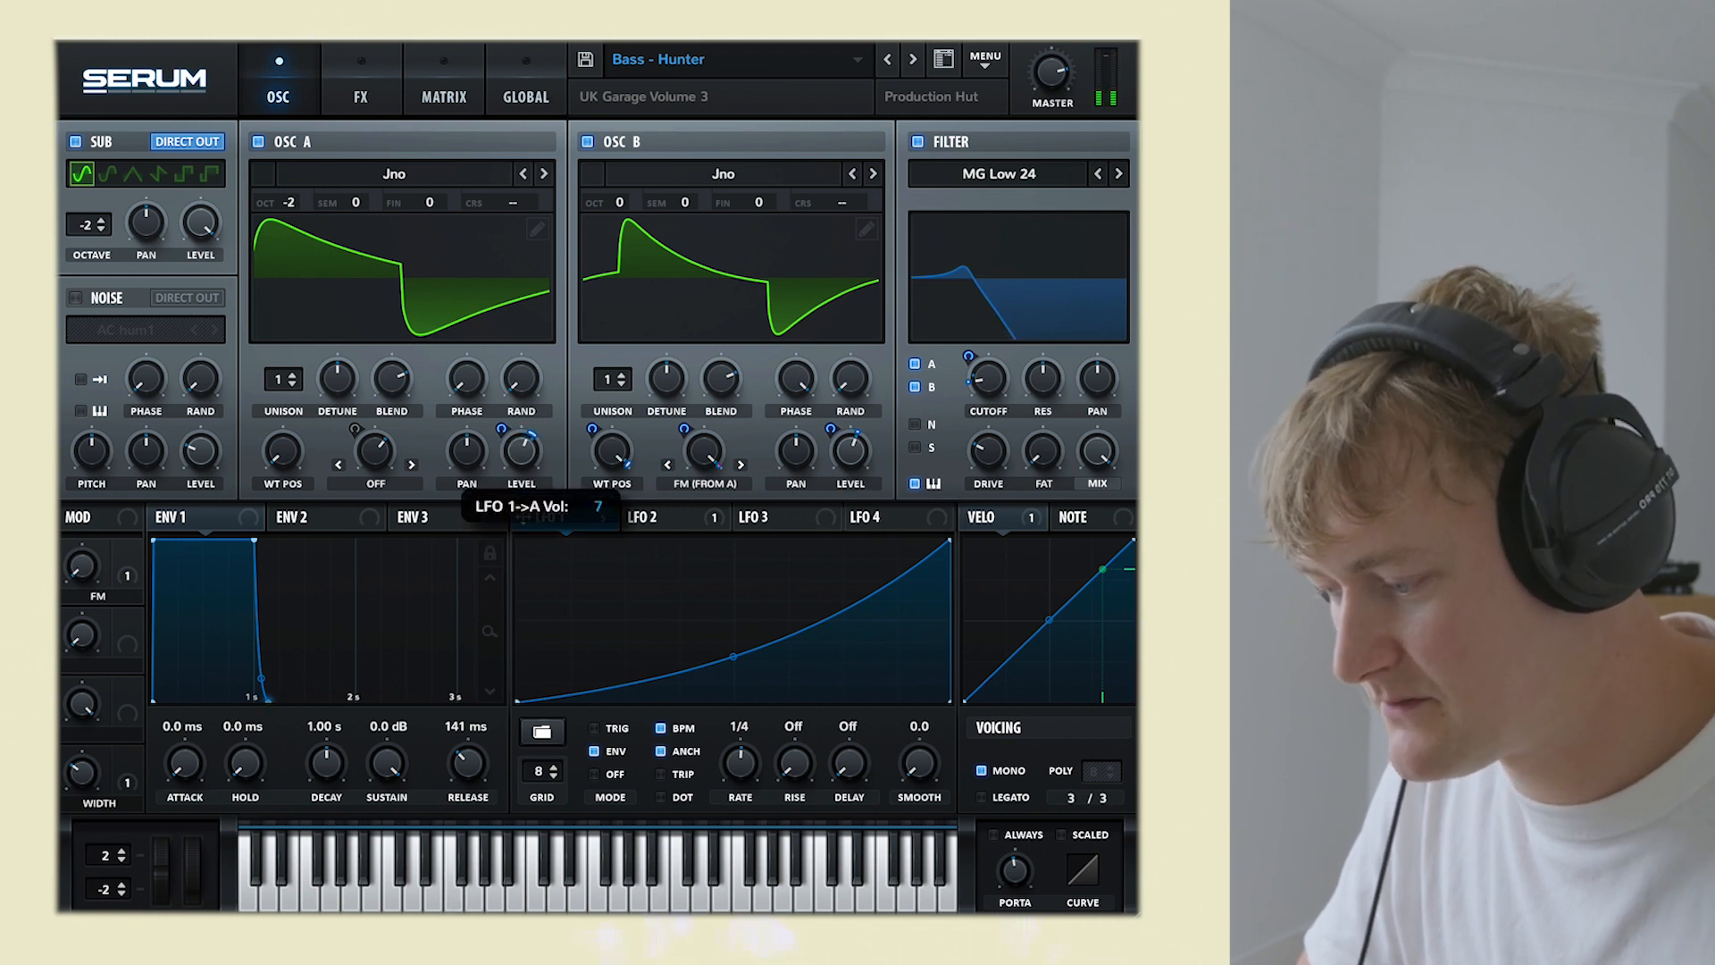
Step: Turn oscillator A's level down and set its LFO 1 modulation amount to 100
drag(501, 429, 501, 376)
drag(522, 450, 521, 554)
mouse_move(501, 429)
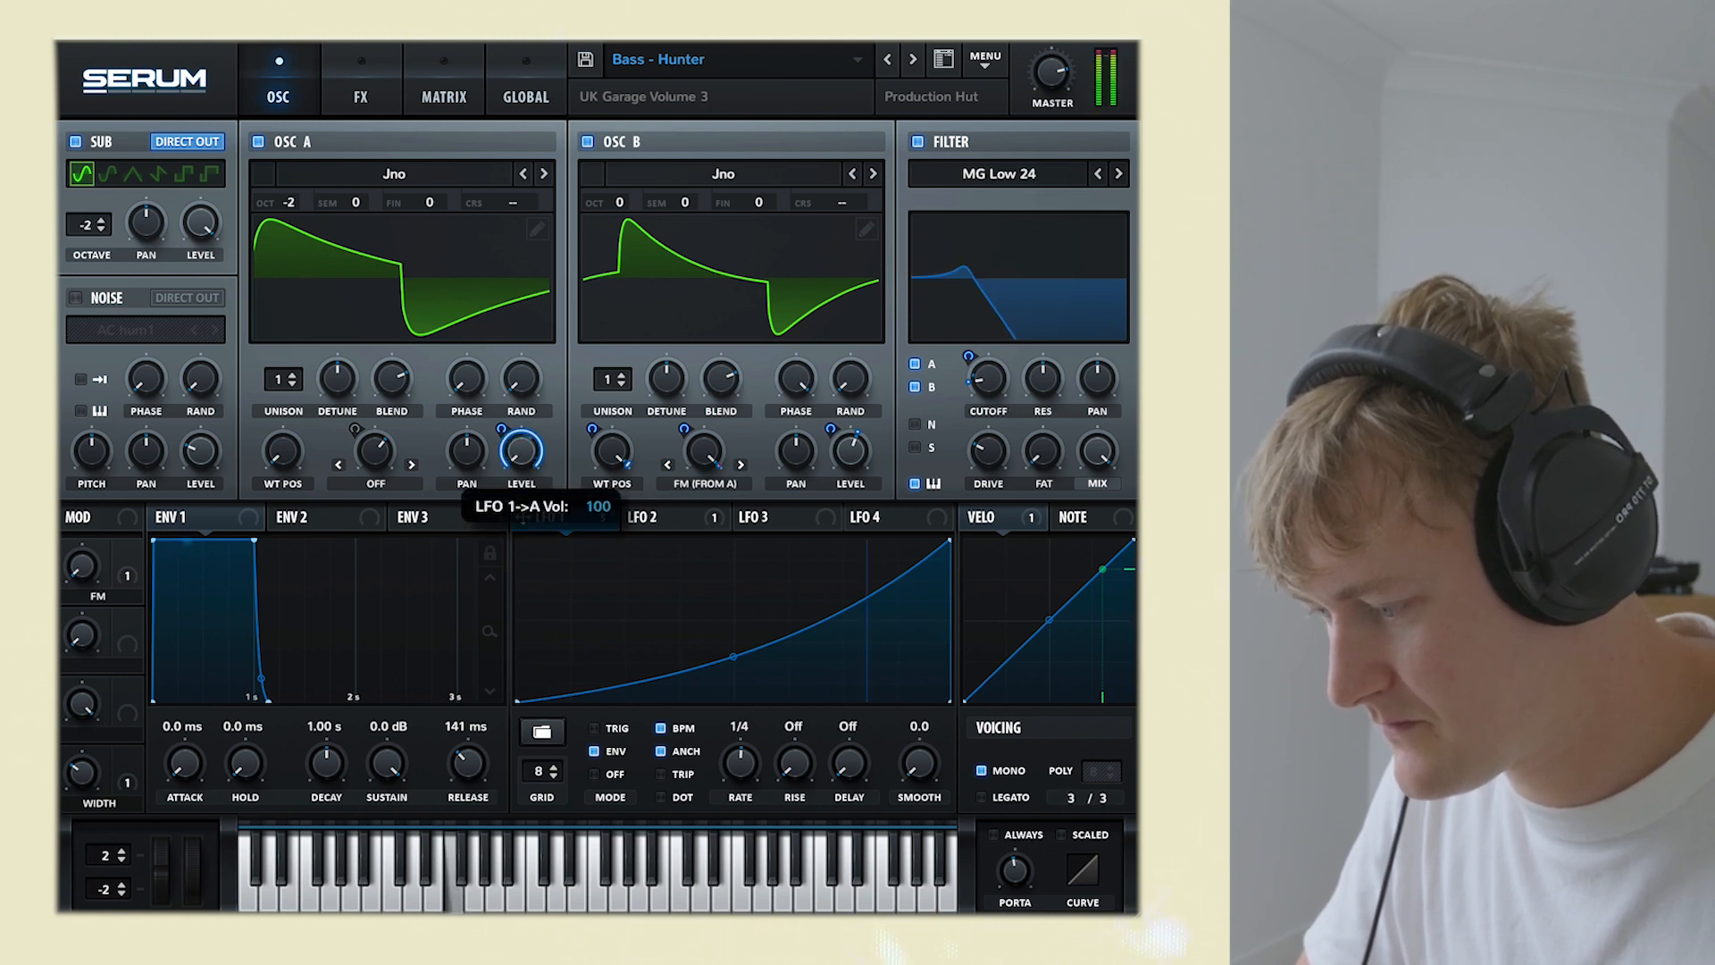
drag(501, 429, 501, 418)
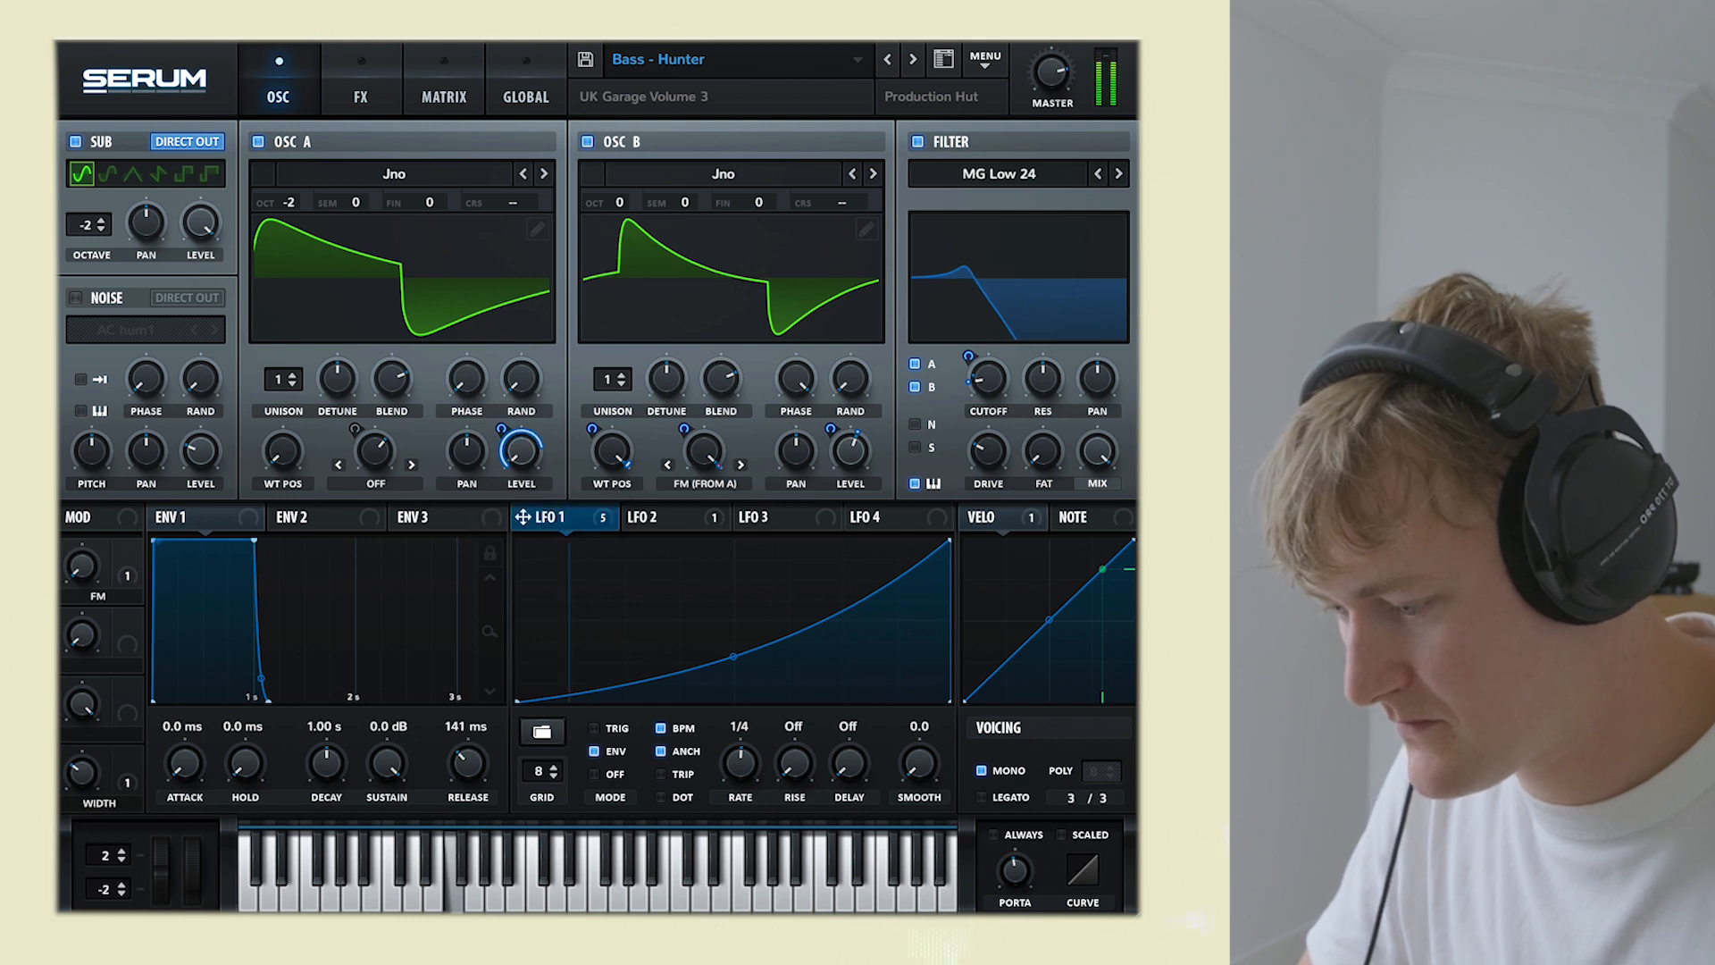
mouse_move(851, 451)
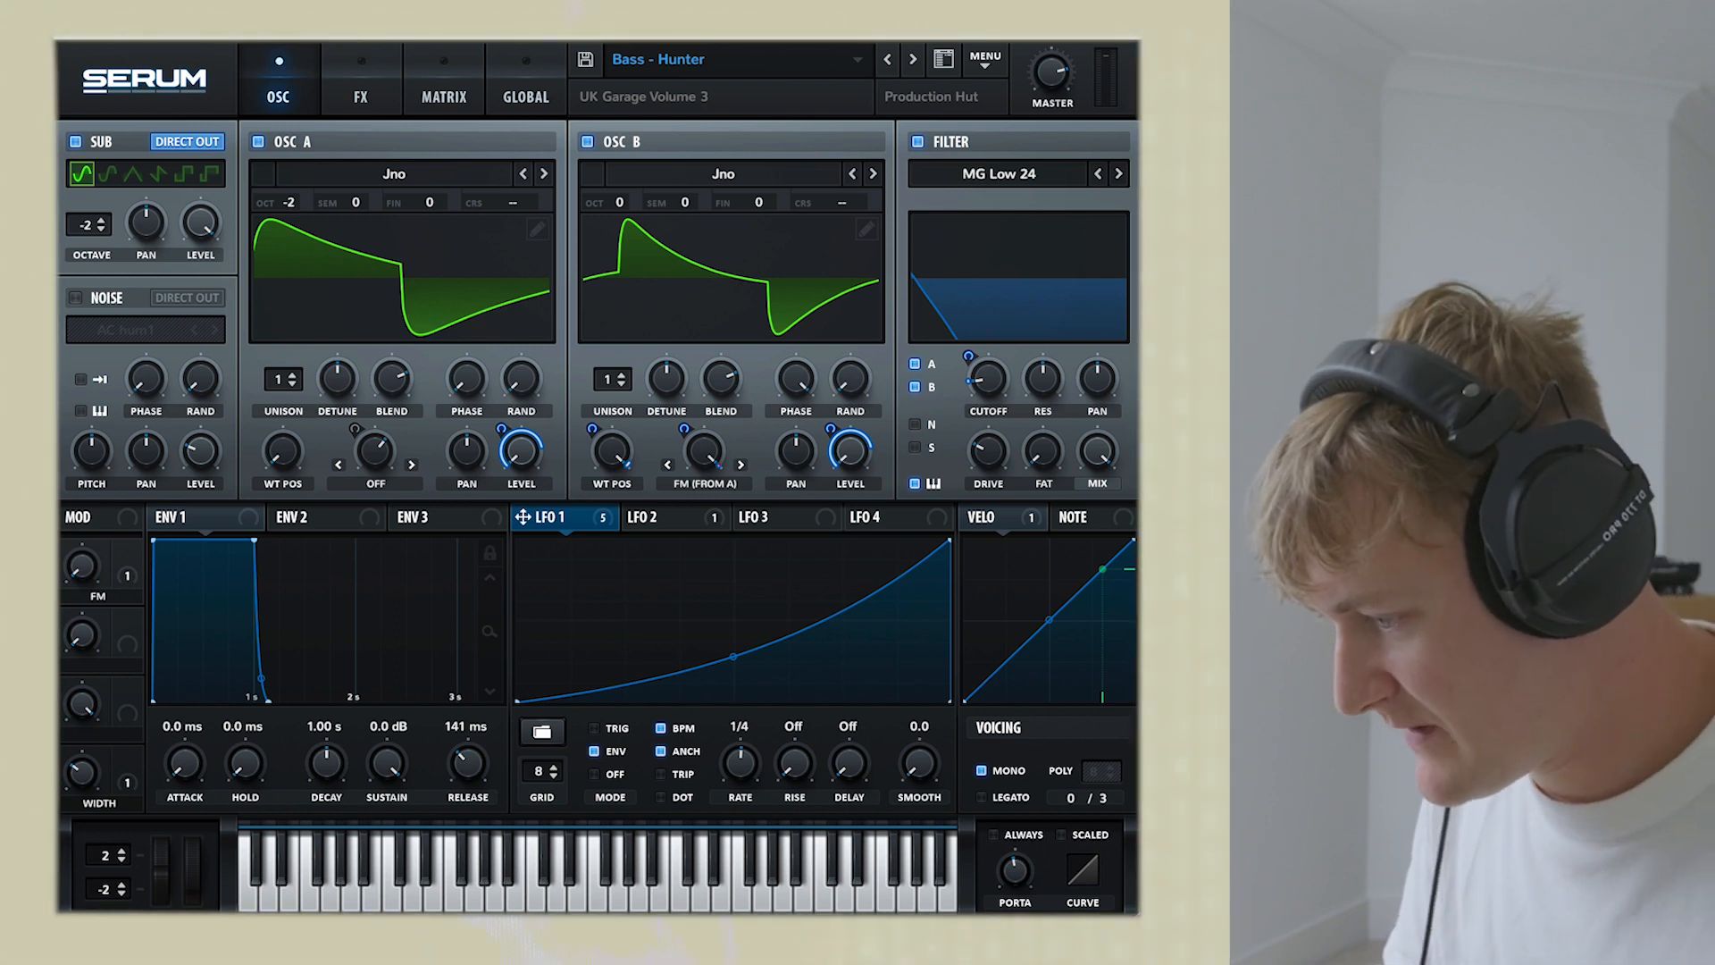
Step: Review the Bass - Hunter effects chain from Distortion, EQ and Compressor through Delay and Reverb to Hyper/Dimension
click(381, 59)
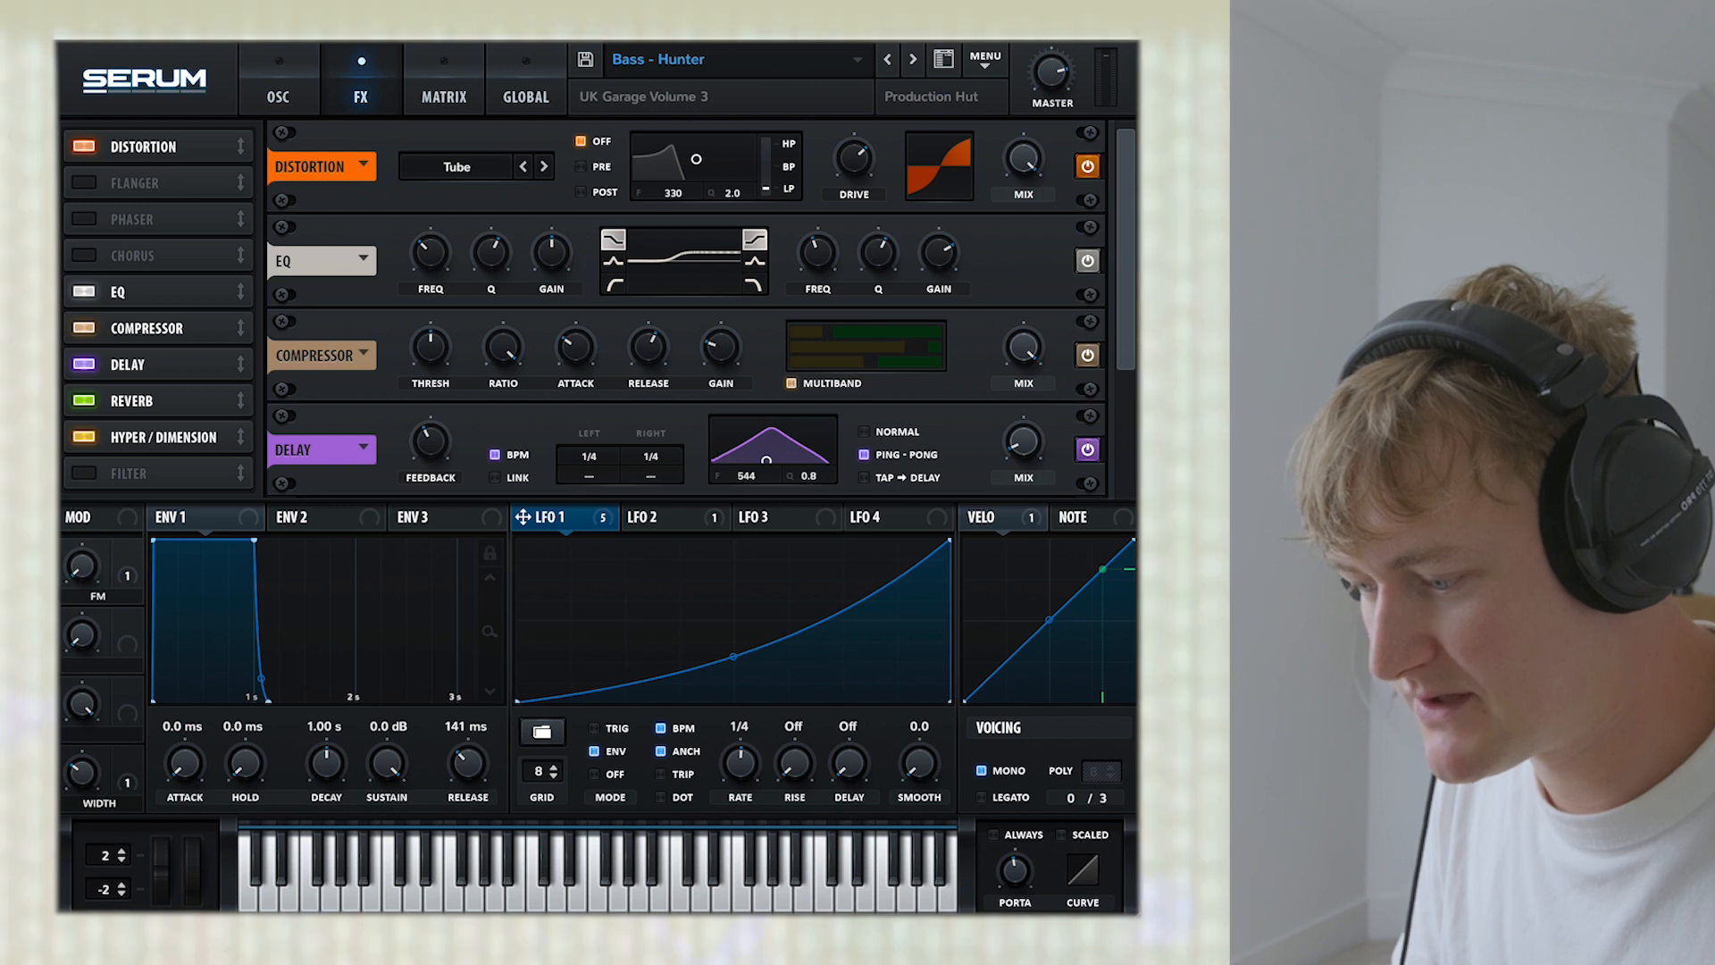
scroll(686, 309, down, 1)
scroll(686, 309, down, 3)
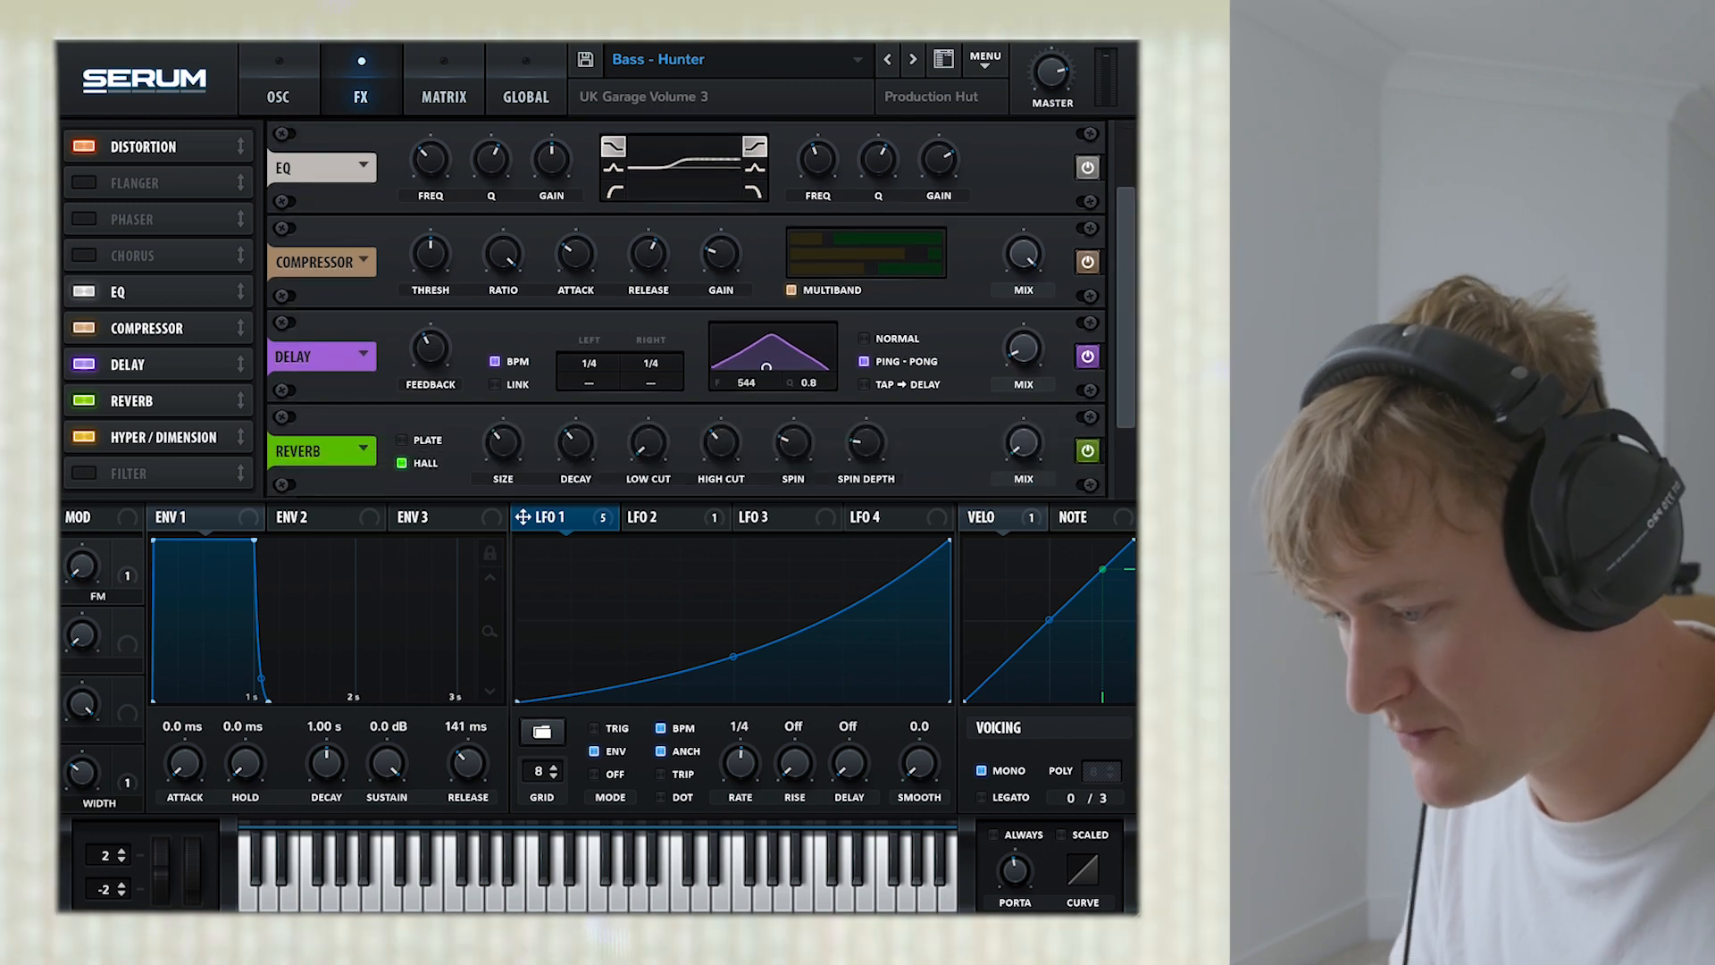
scroll(686, 308, down, 2)
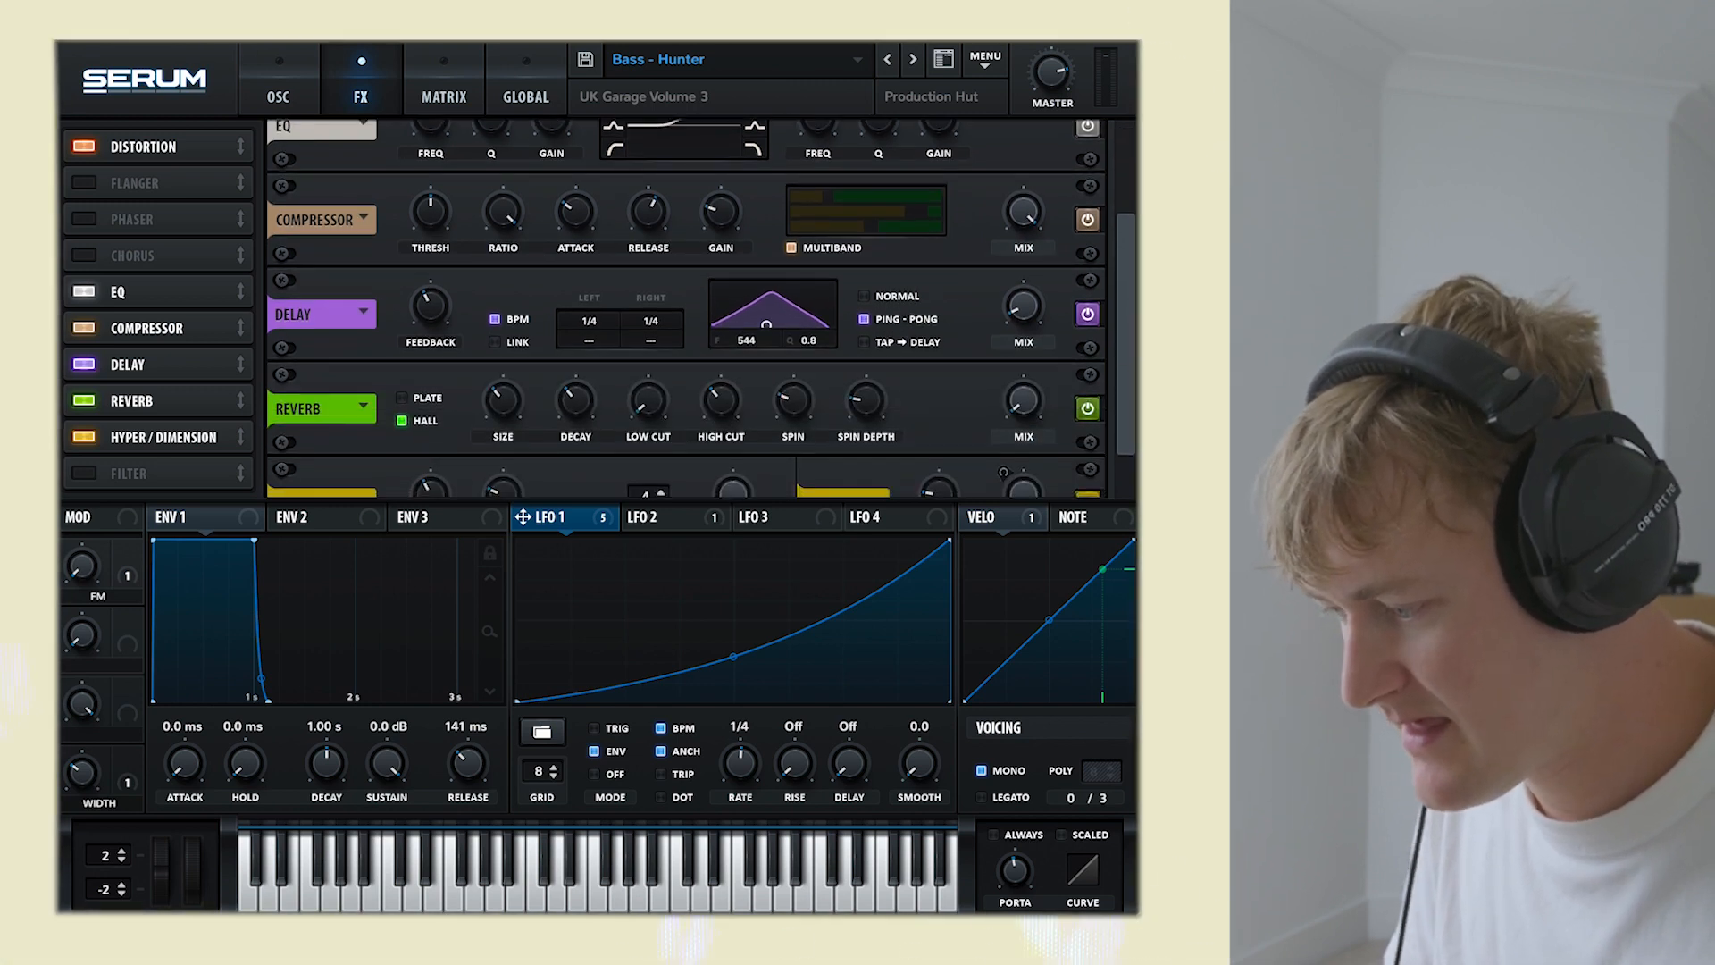
scroll(686, 308, down, 3)
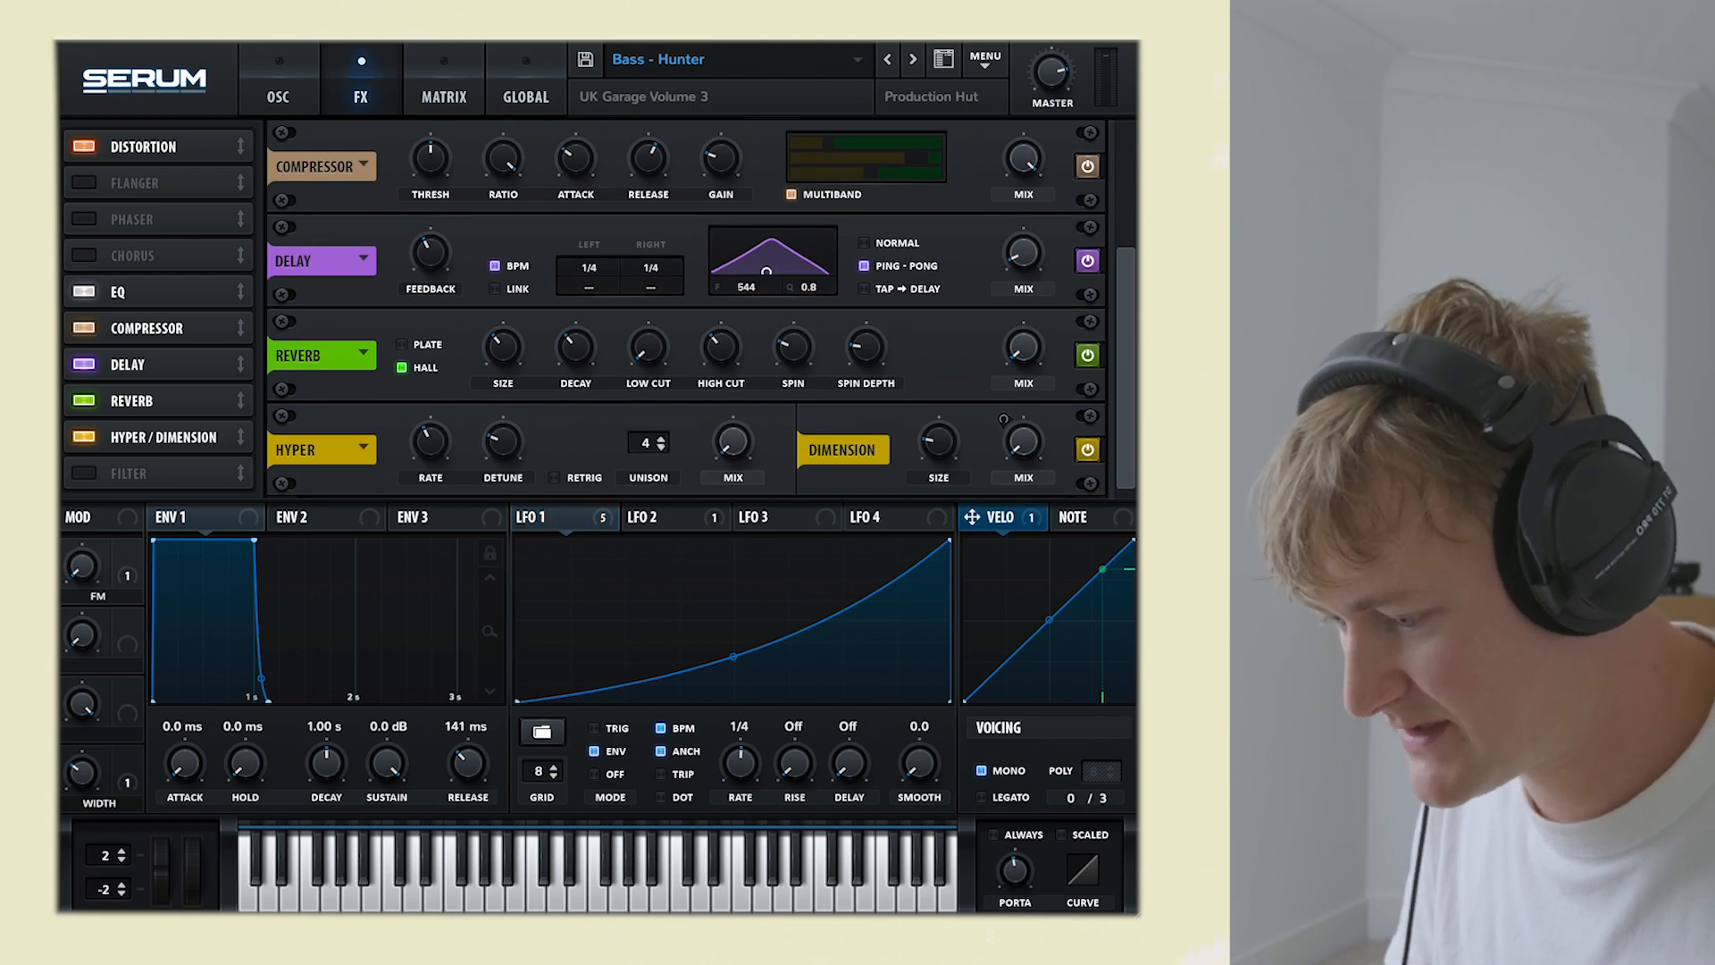
Step: Show the LFO 2 curve and return to the patch's oscillator view
click(652, 516)
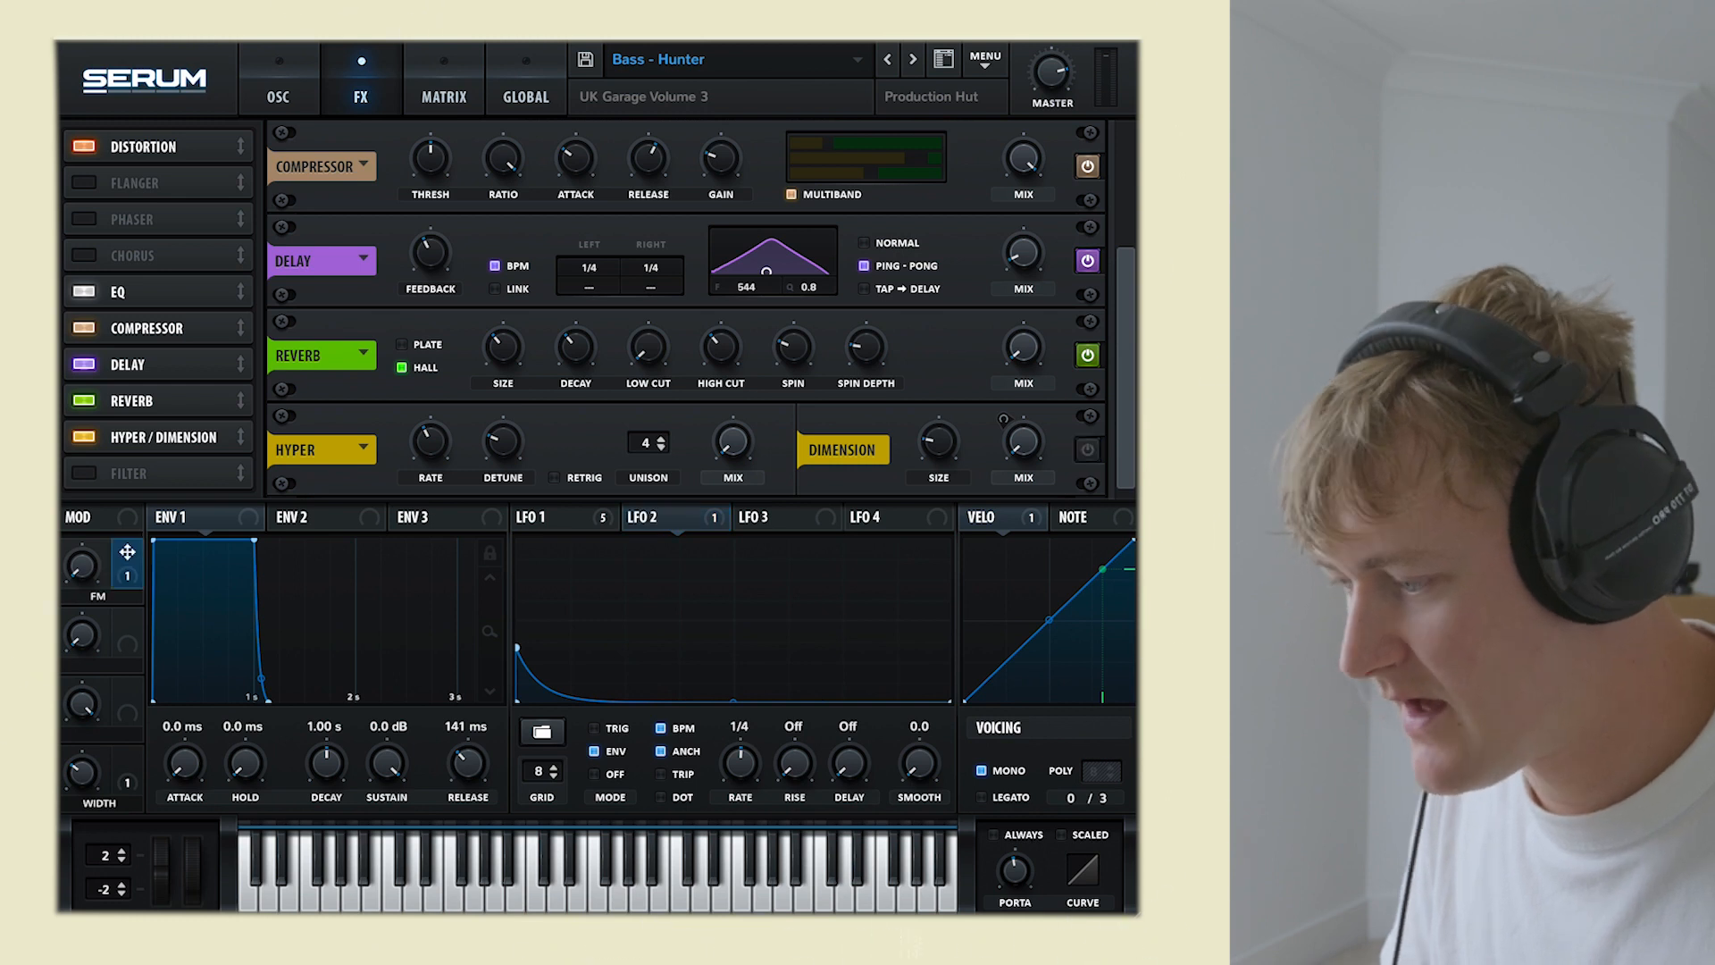
scroll(686, 309, up, 4)
click(169, 84)
click(278, 70)
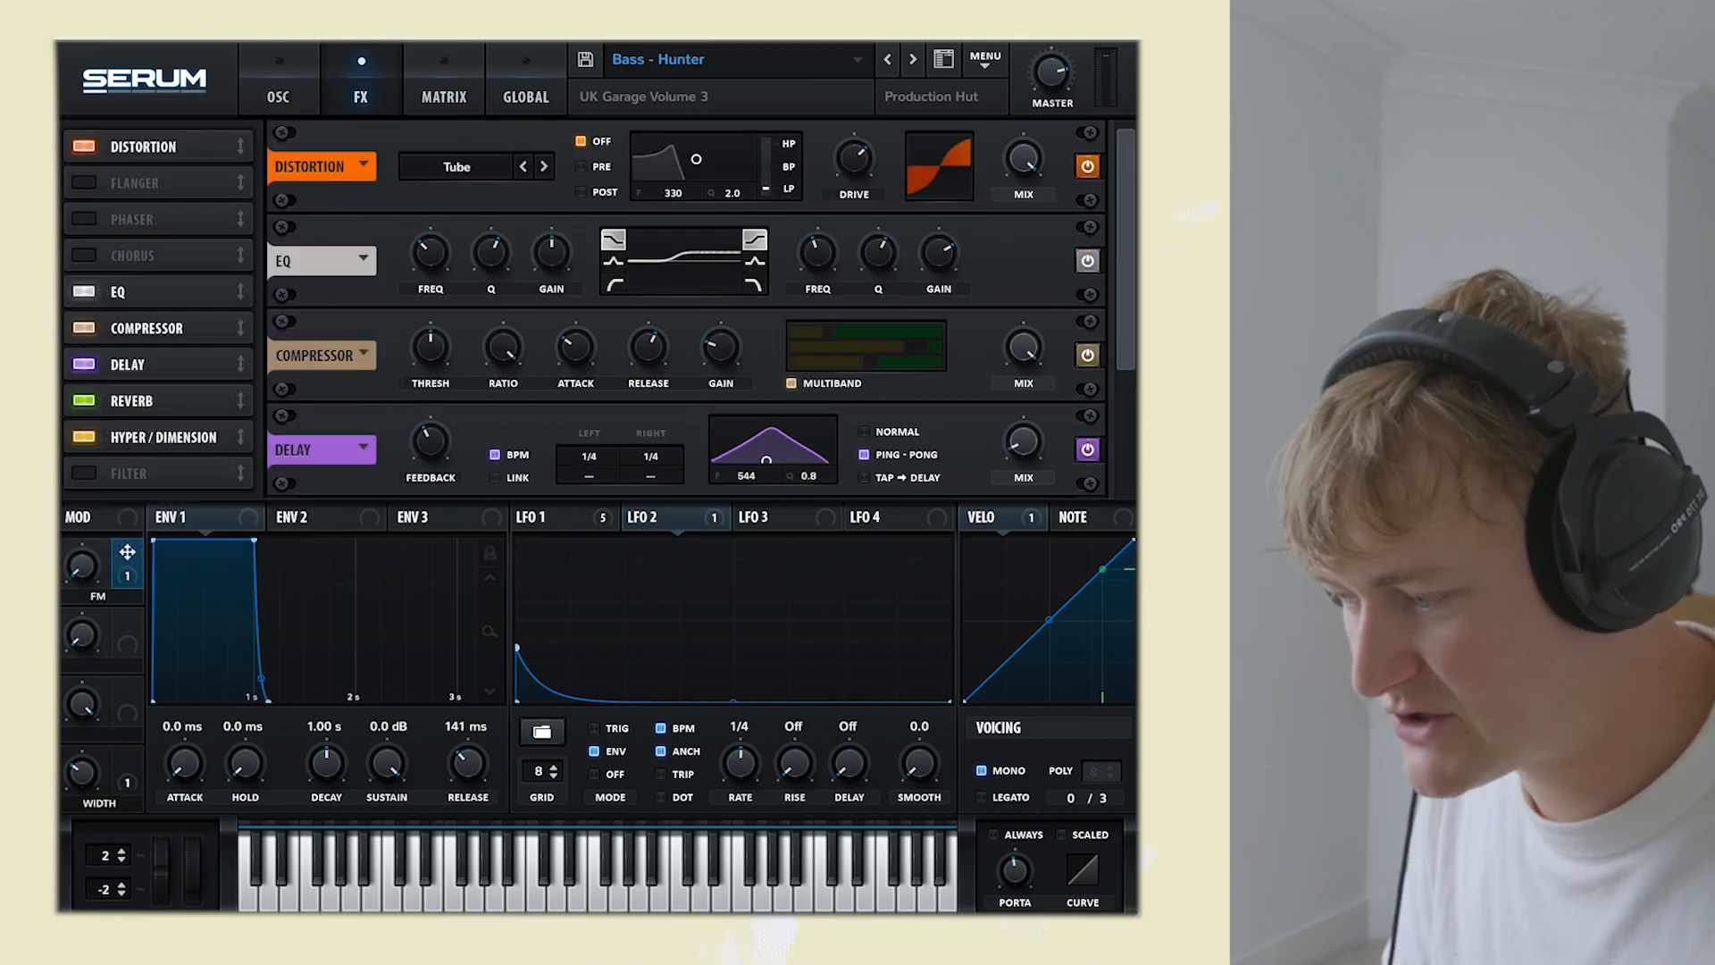
click(278, 82)
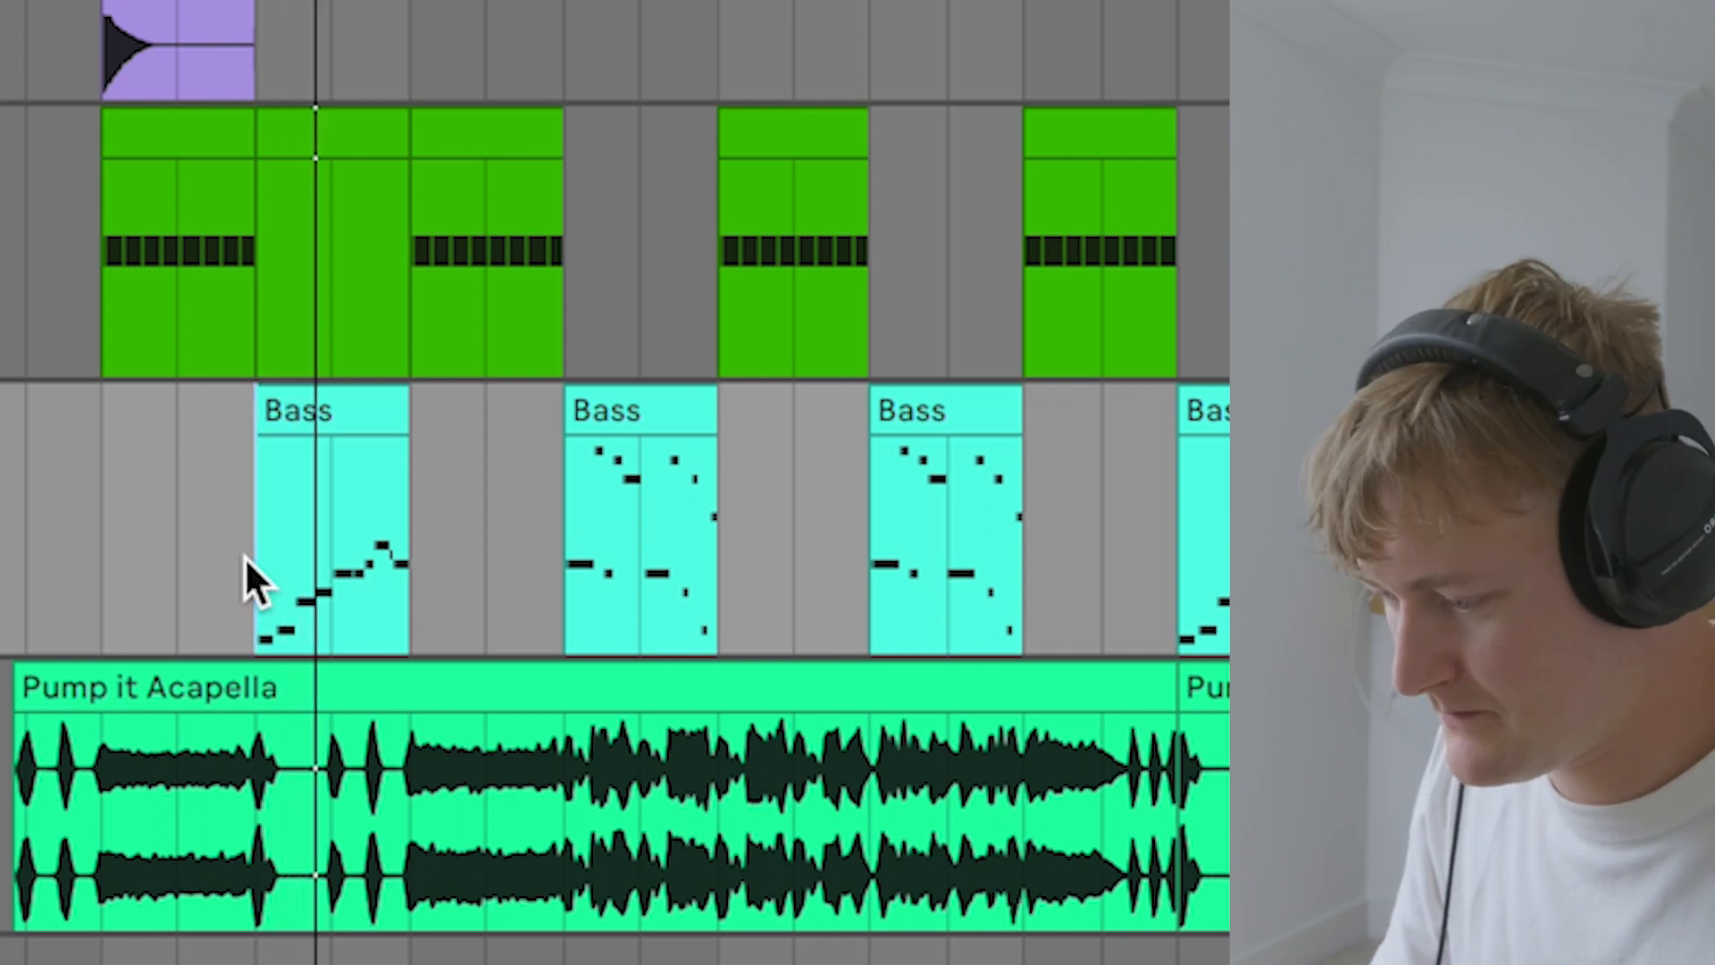
Step: Play the arrangement from the second Reese Bass clip at bar 27
key(space)
click(565, 505)
key(space)
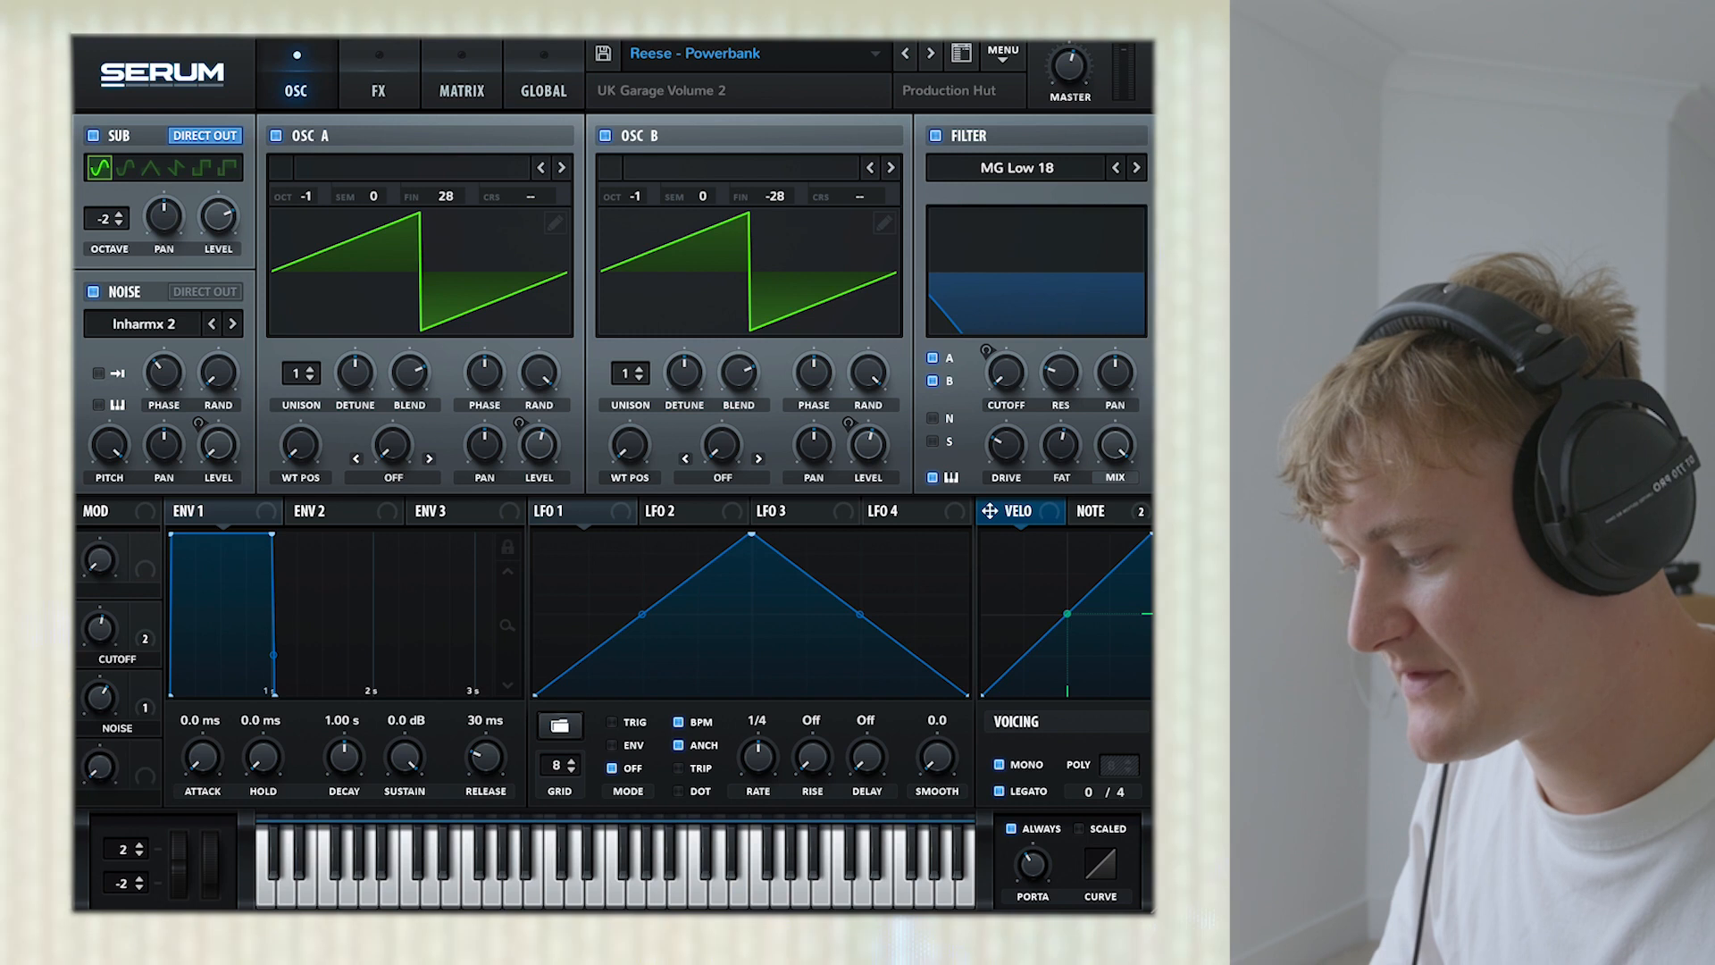
Step: Sweep the Cutoff macro of the Reese - Powerbank patch and check how its Asym distortion effect changes the sound
drag(100, 629, 100, 715)
drag(100, 644, 100, 633)
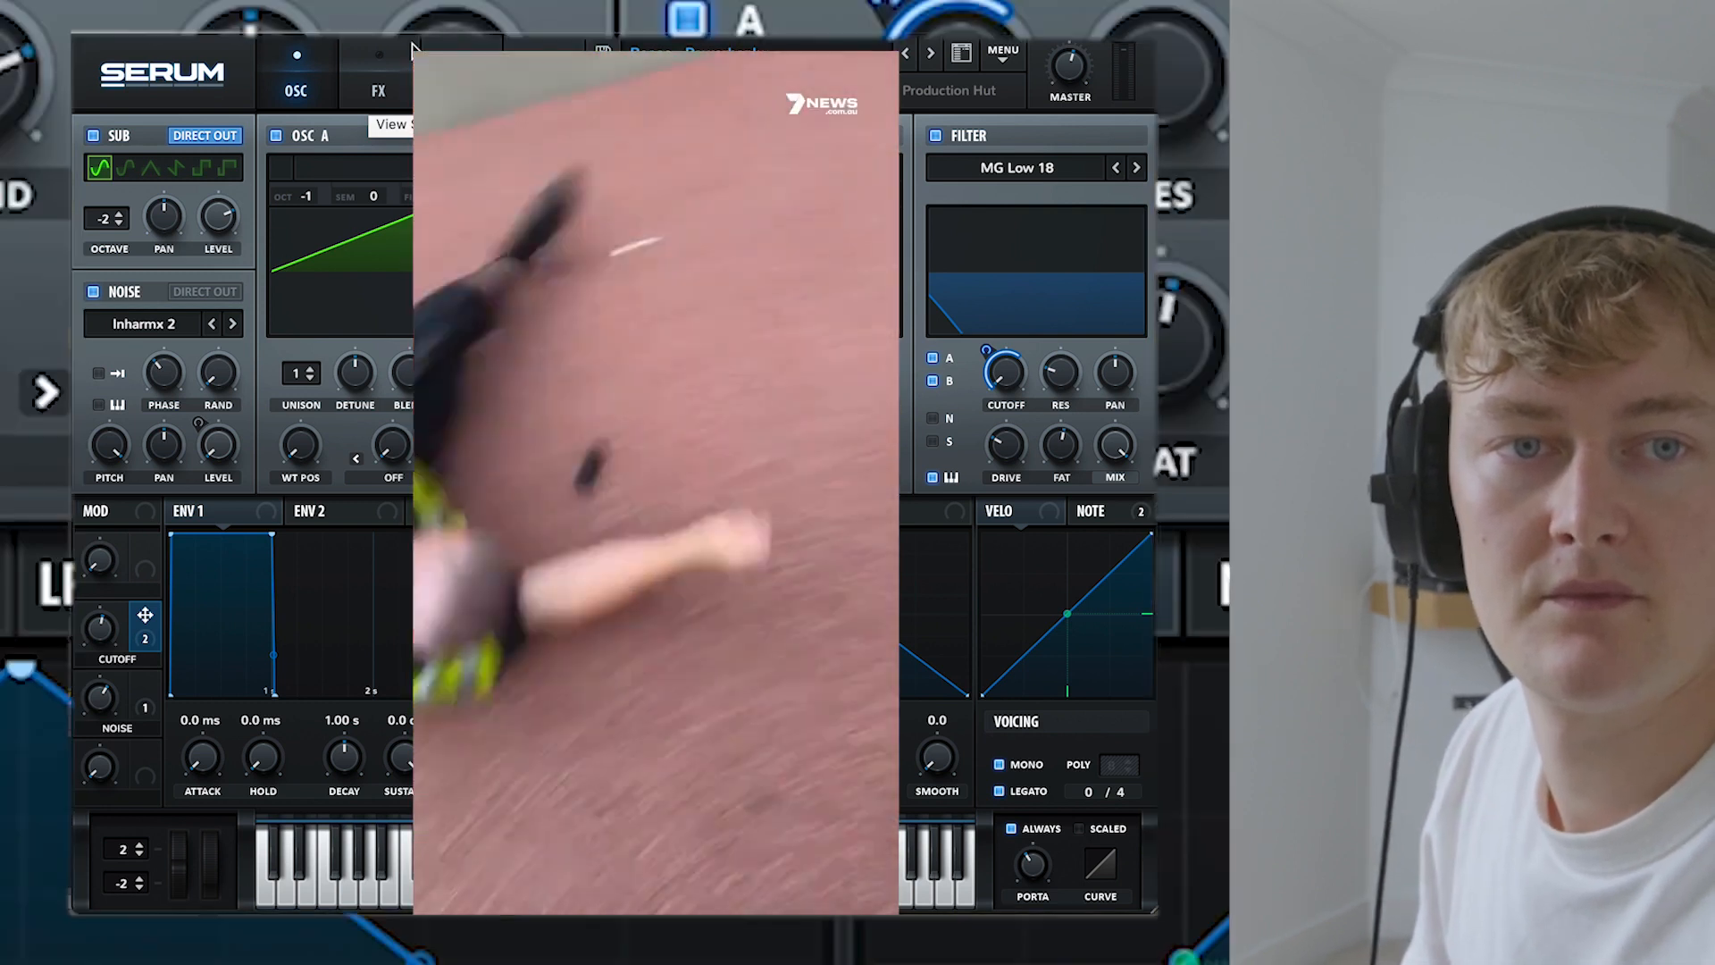
click(413, 52)
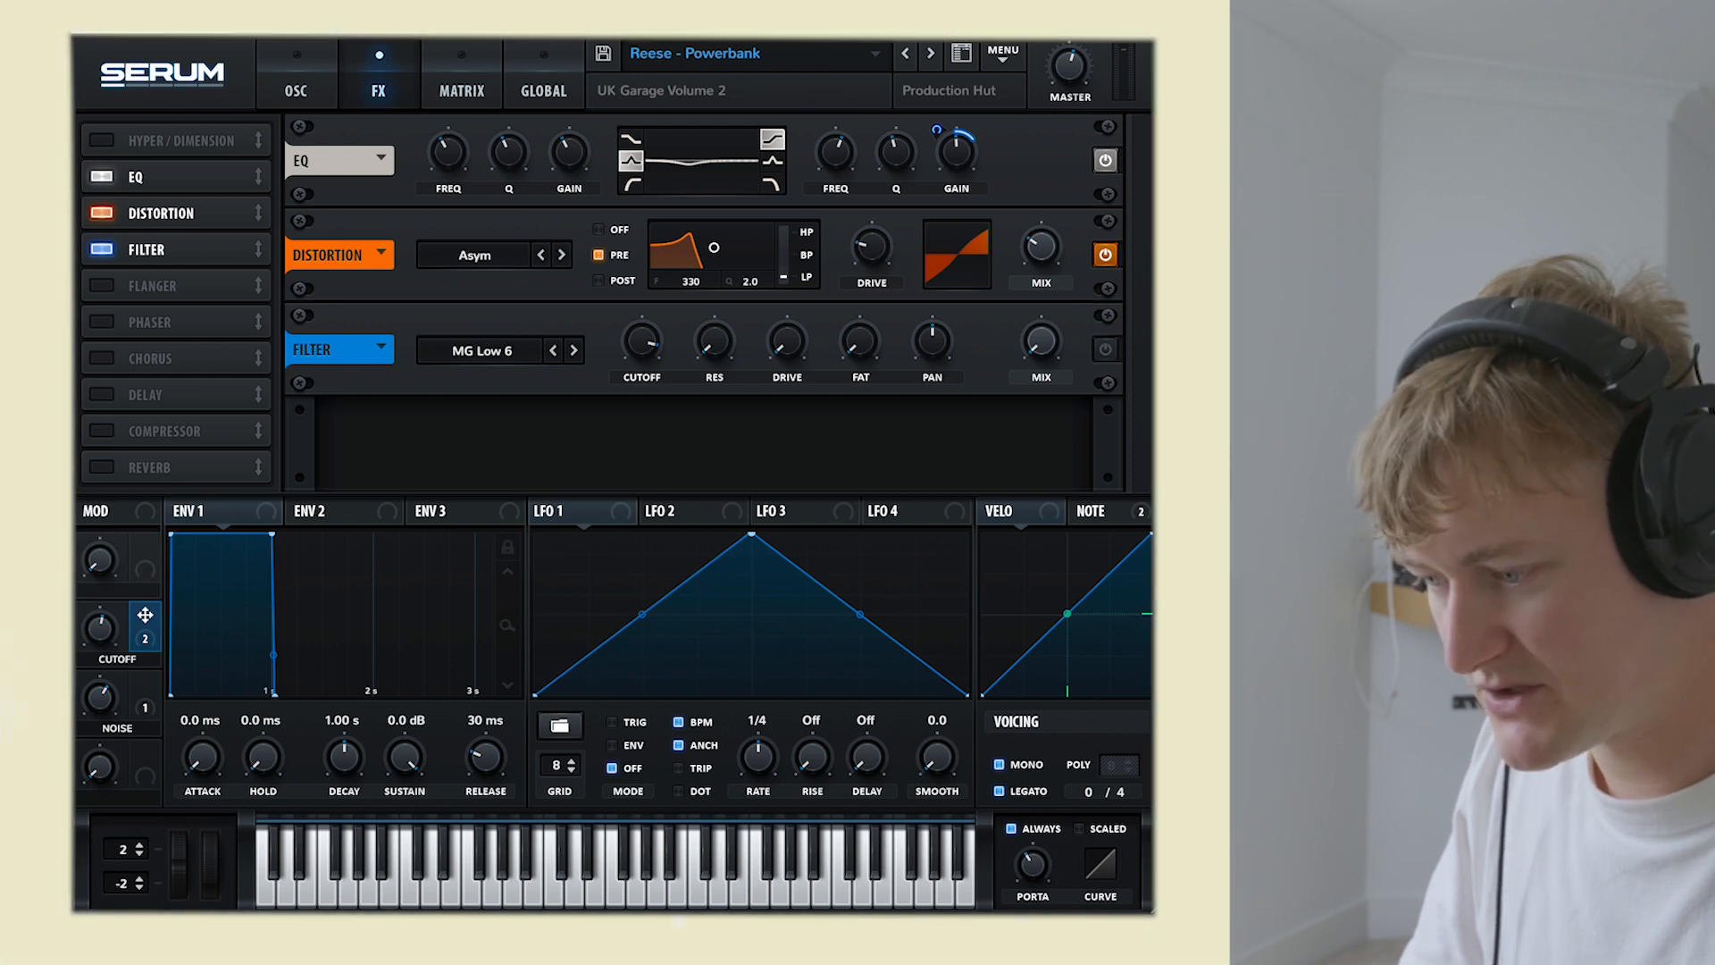
click(1106, 256)
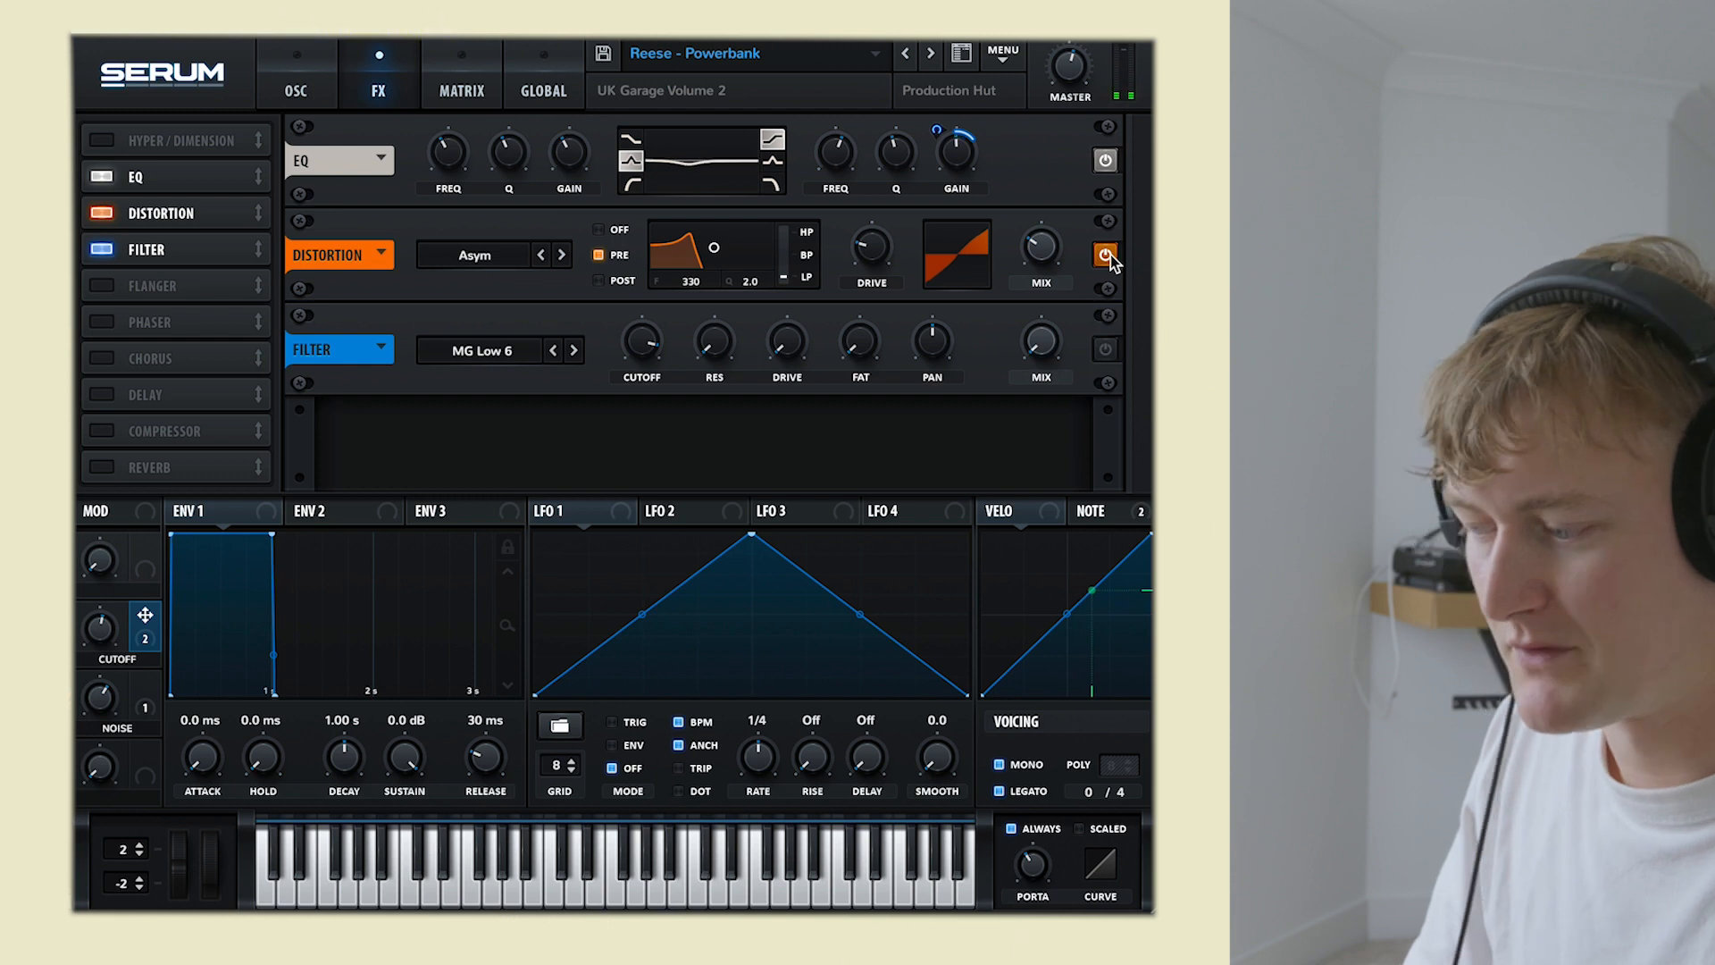
click(289, 62)
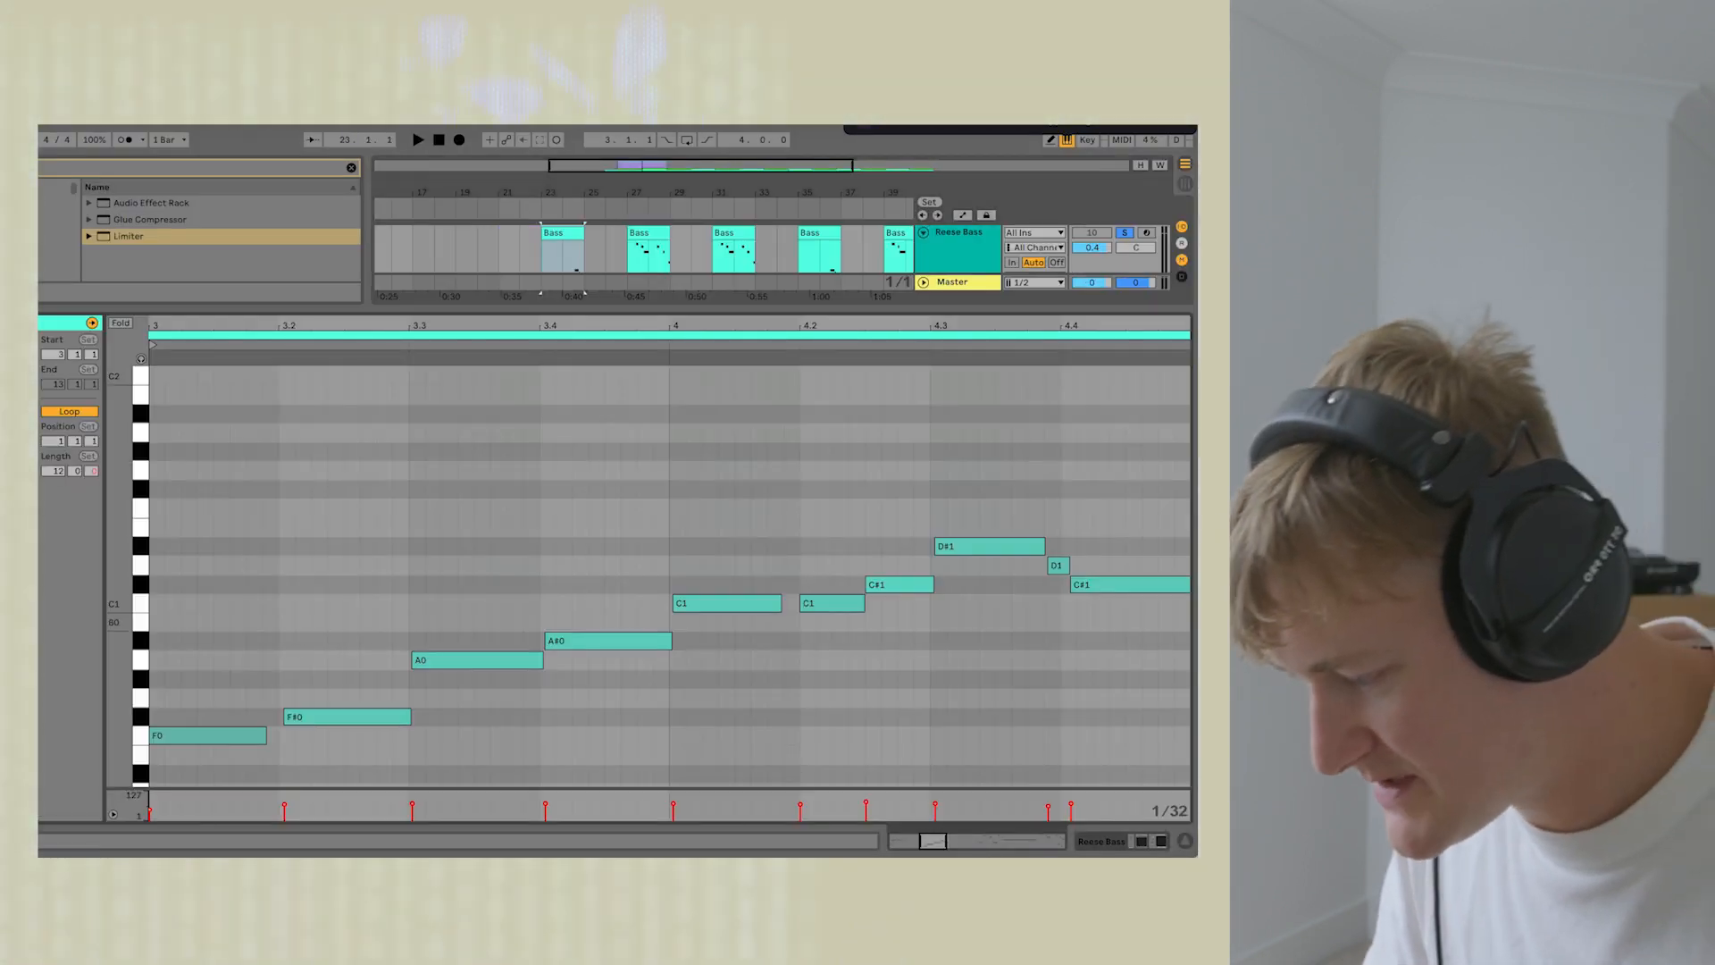
Step: Play back the notes of the first Reese Bass clip and close the clip's detail view
scroll(536, 545, down, 2)
key(space)
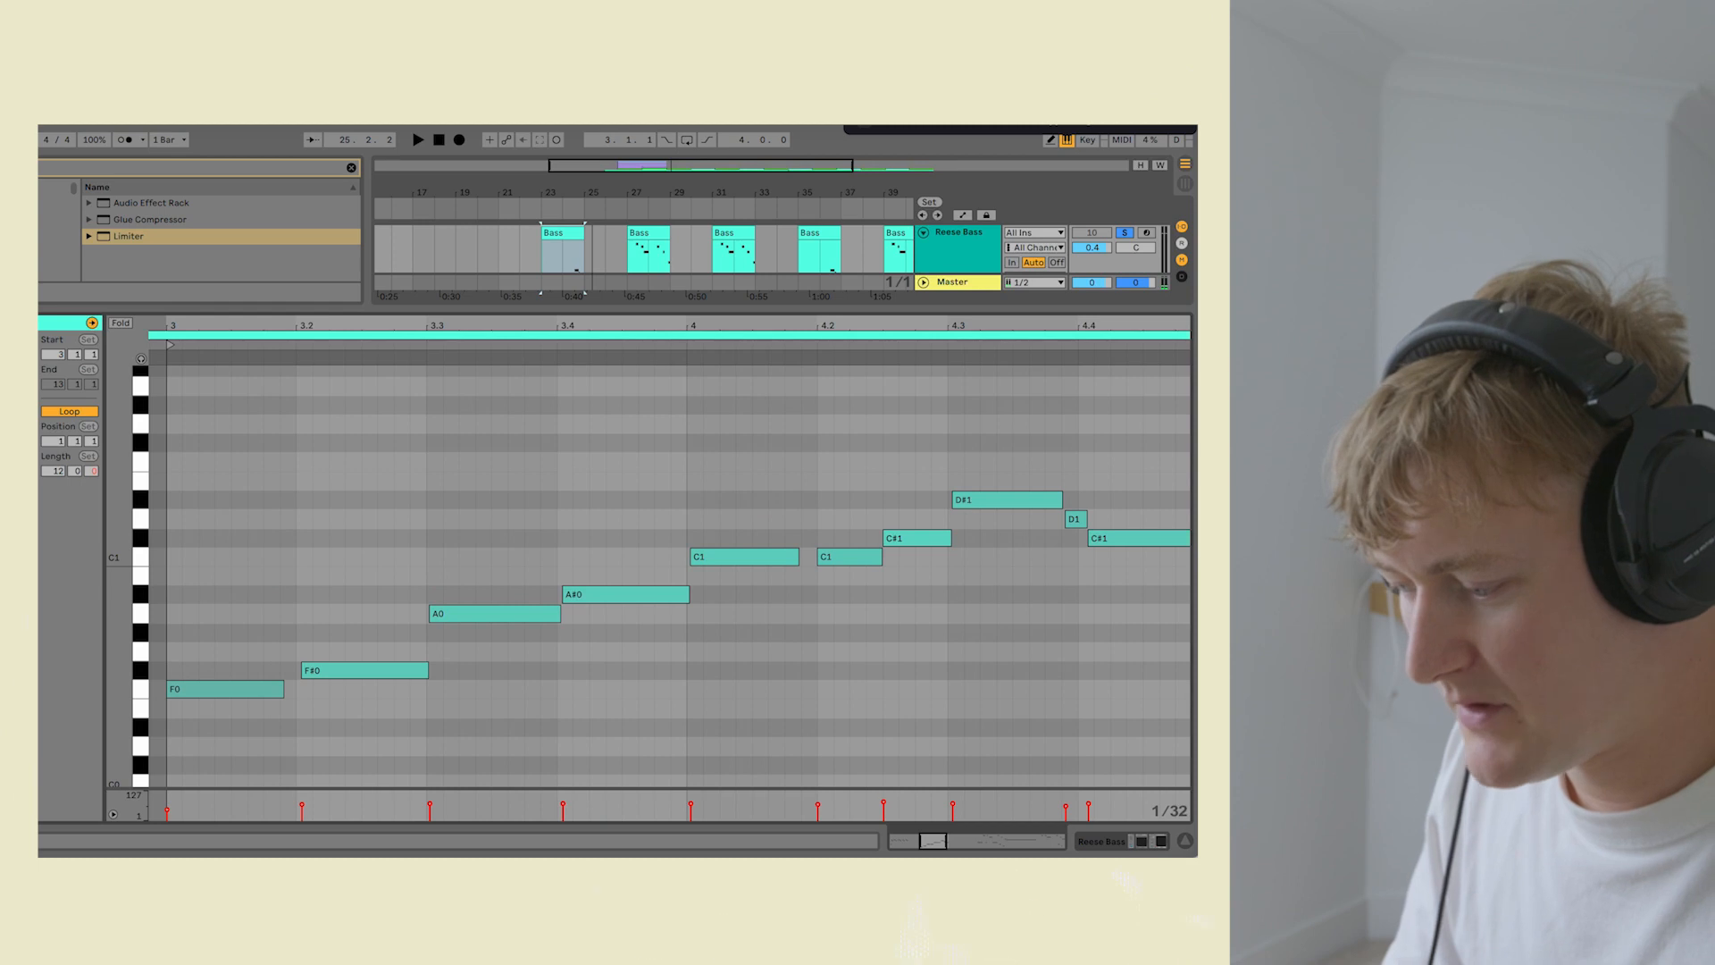
key(ctrl+alt+l)
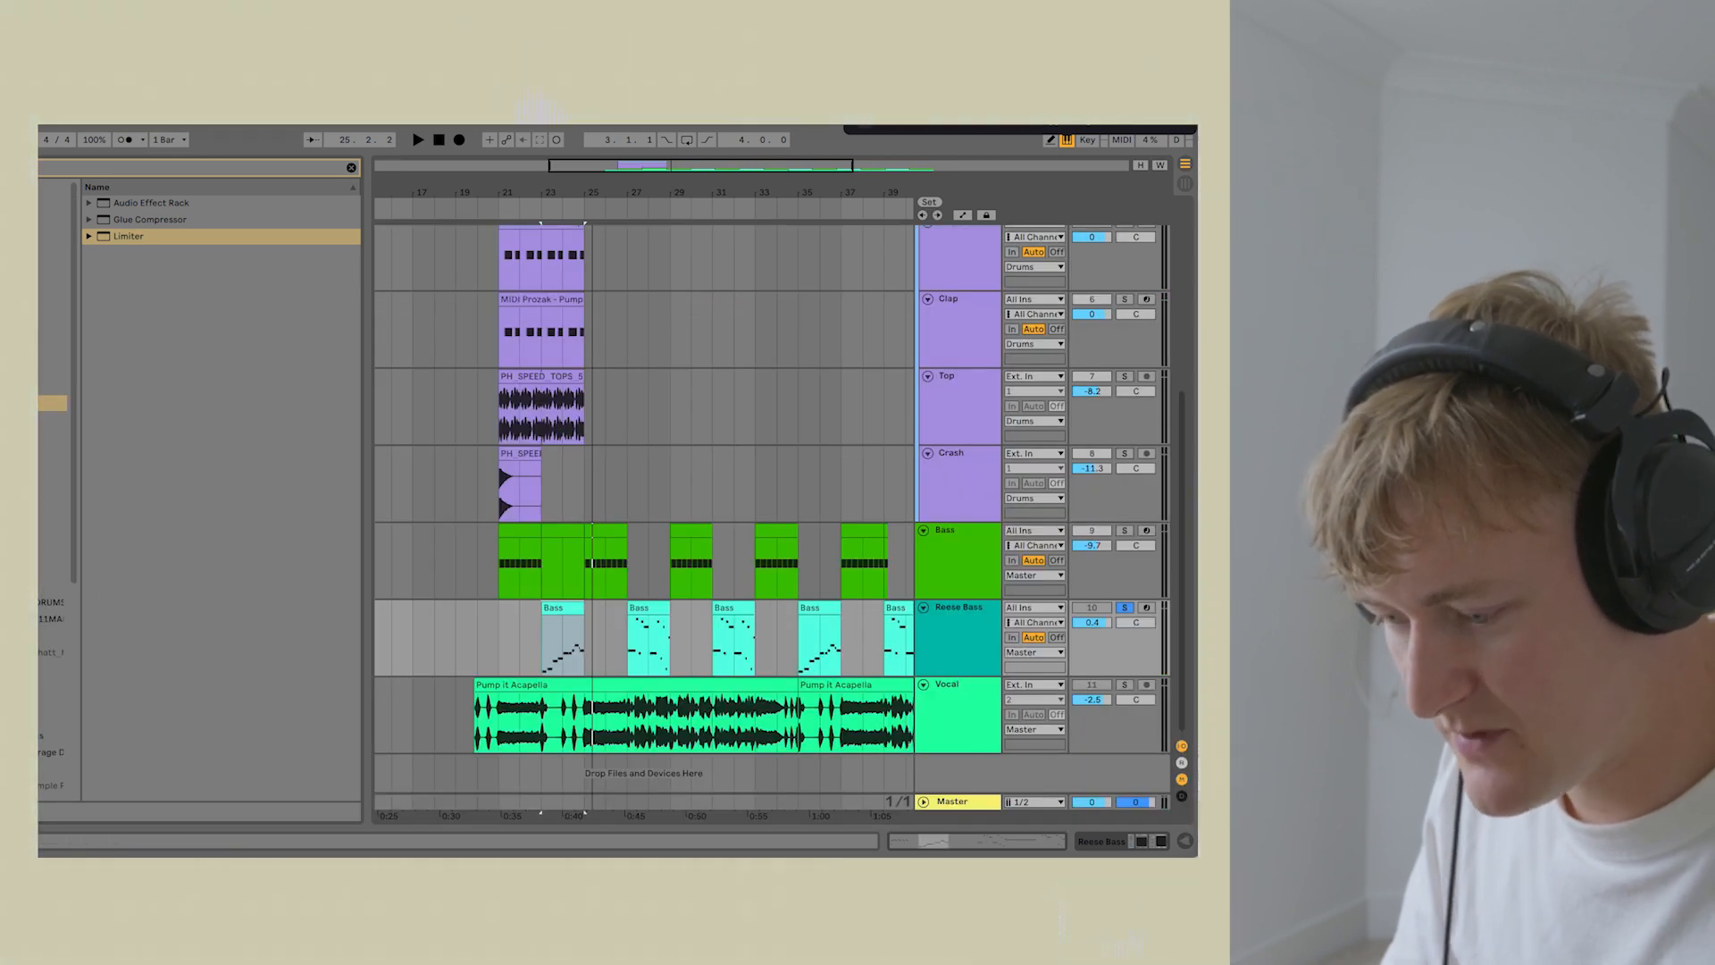
Step: Play the Bass and Reese Bass tracks soloed together from bar 24
click(563, 645)
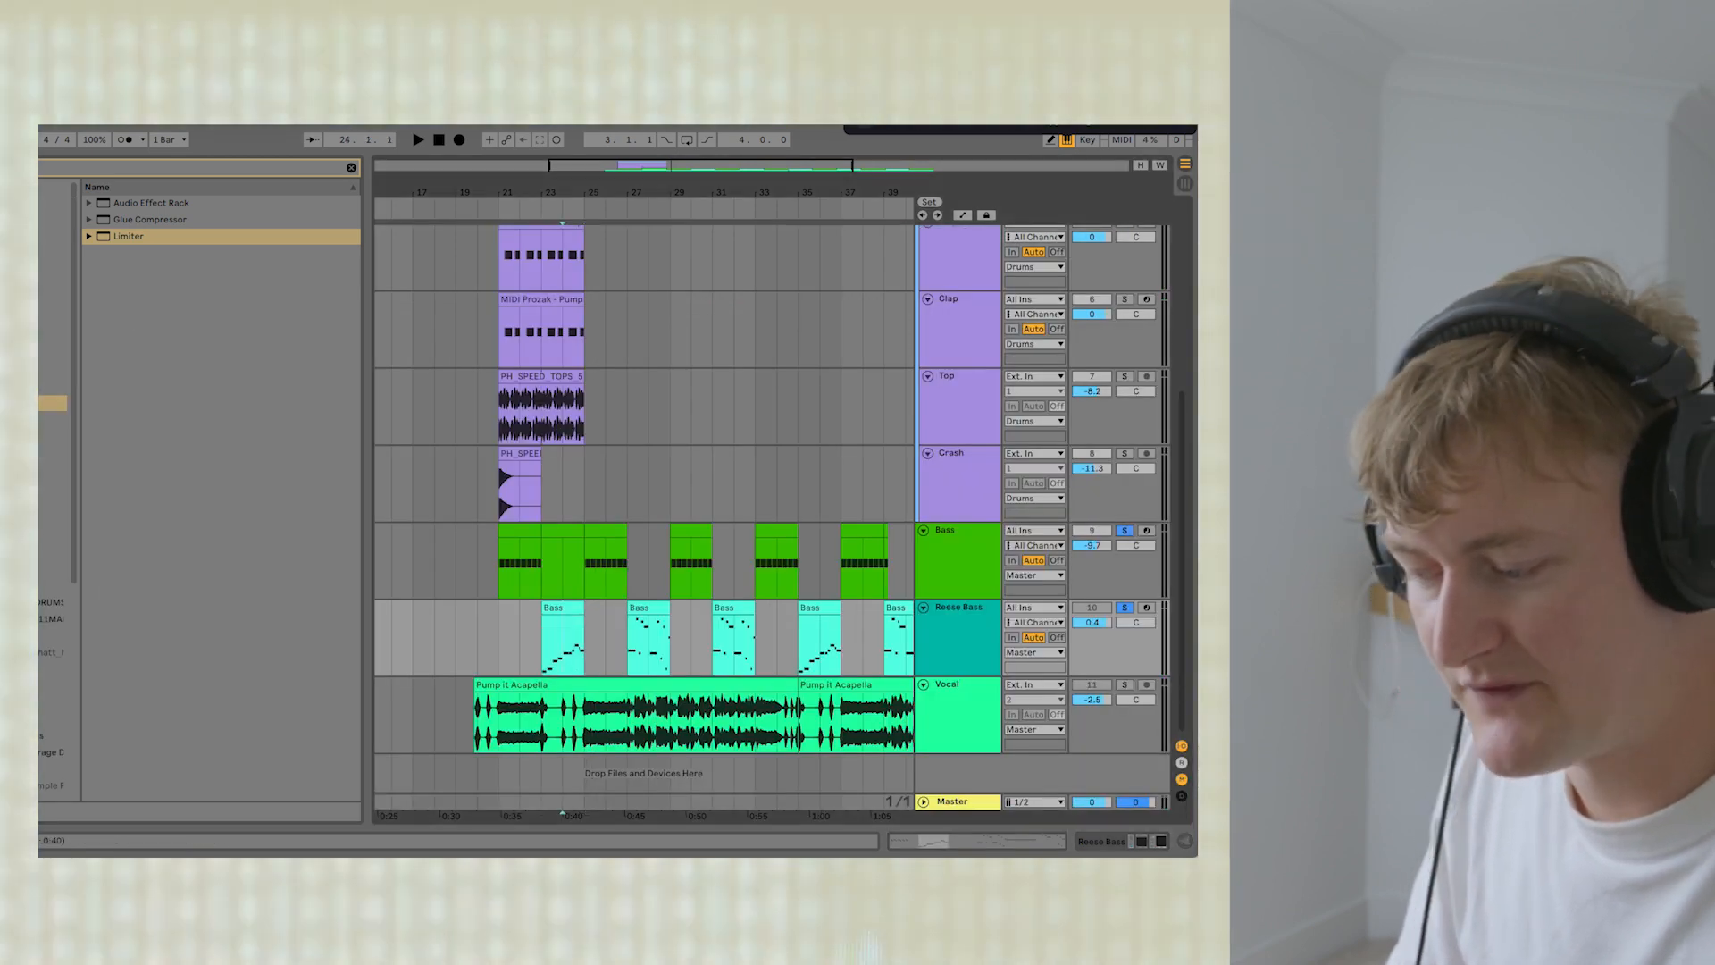
key(space)
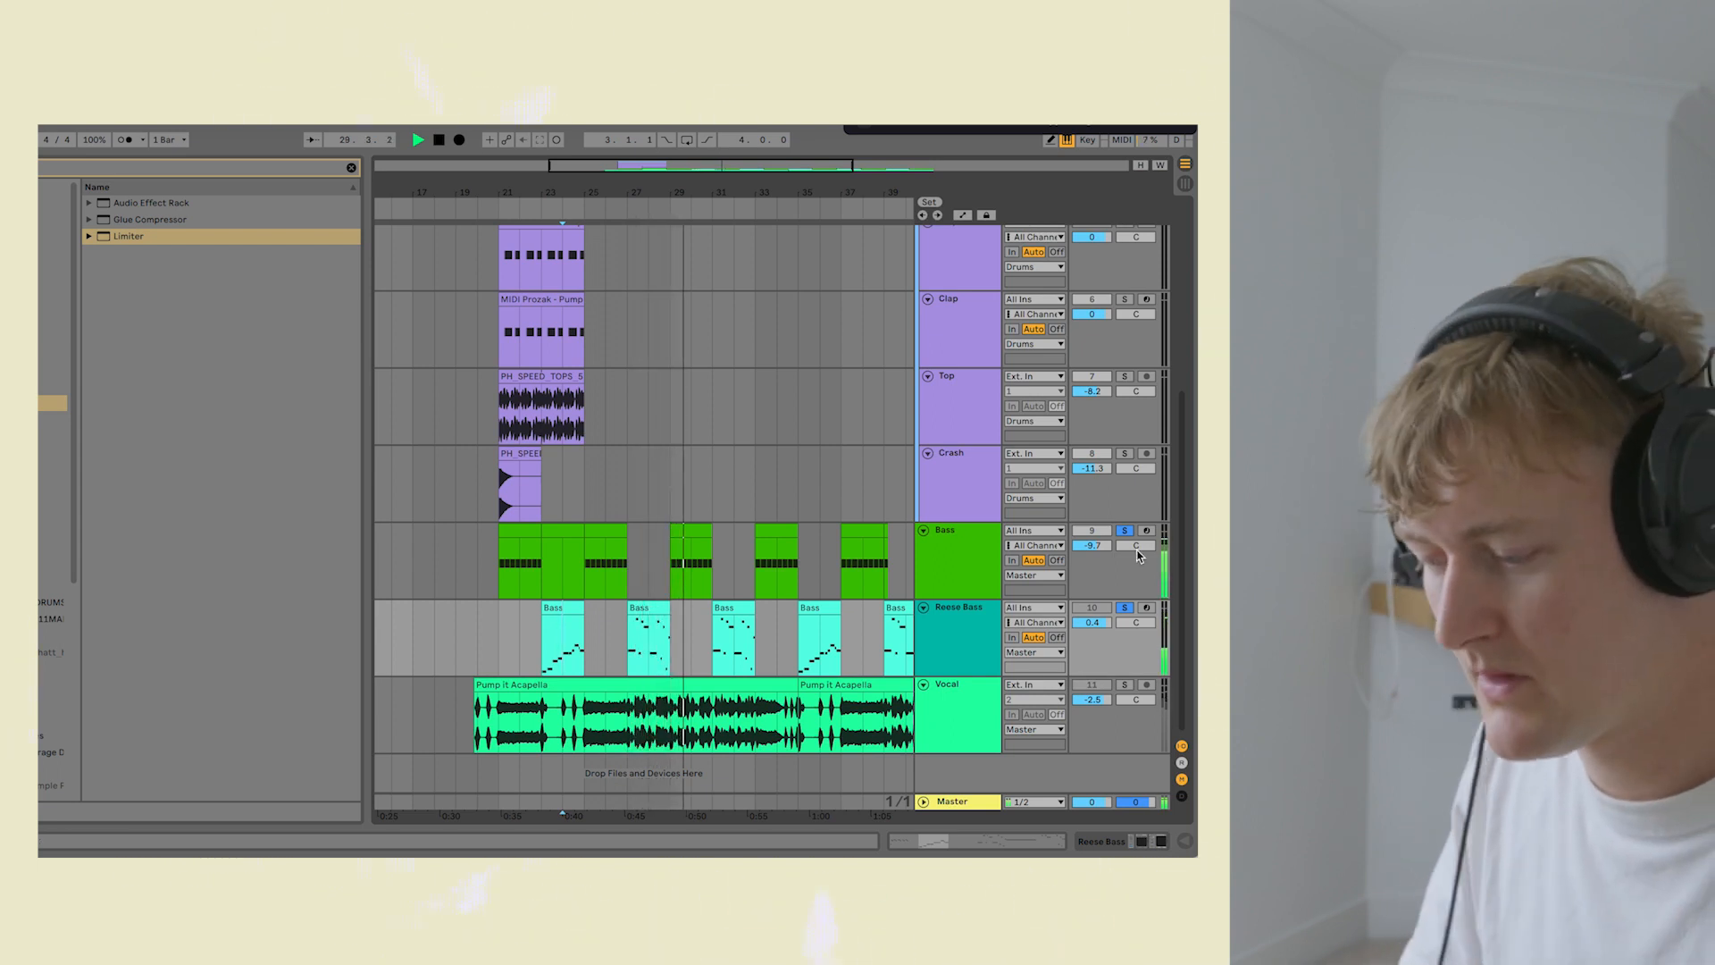
Step: Move the Bass clip at bar 29 onto the Reese Bass track and transpose all its notes down an octave
click(692, 572)
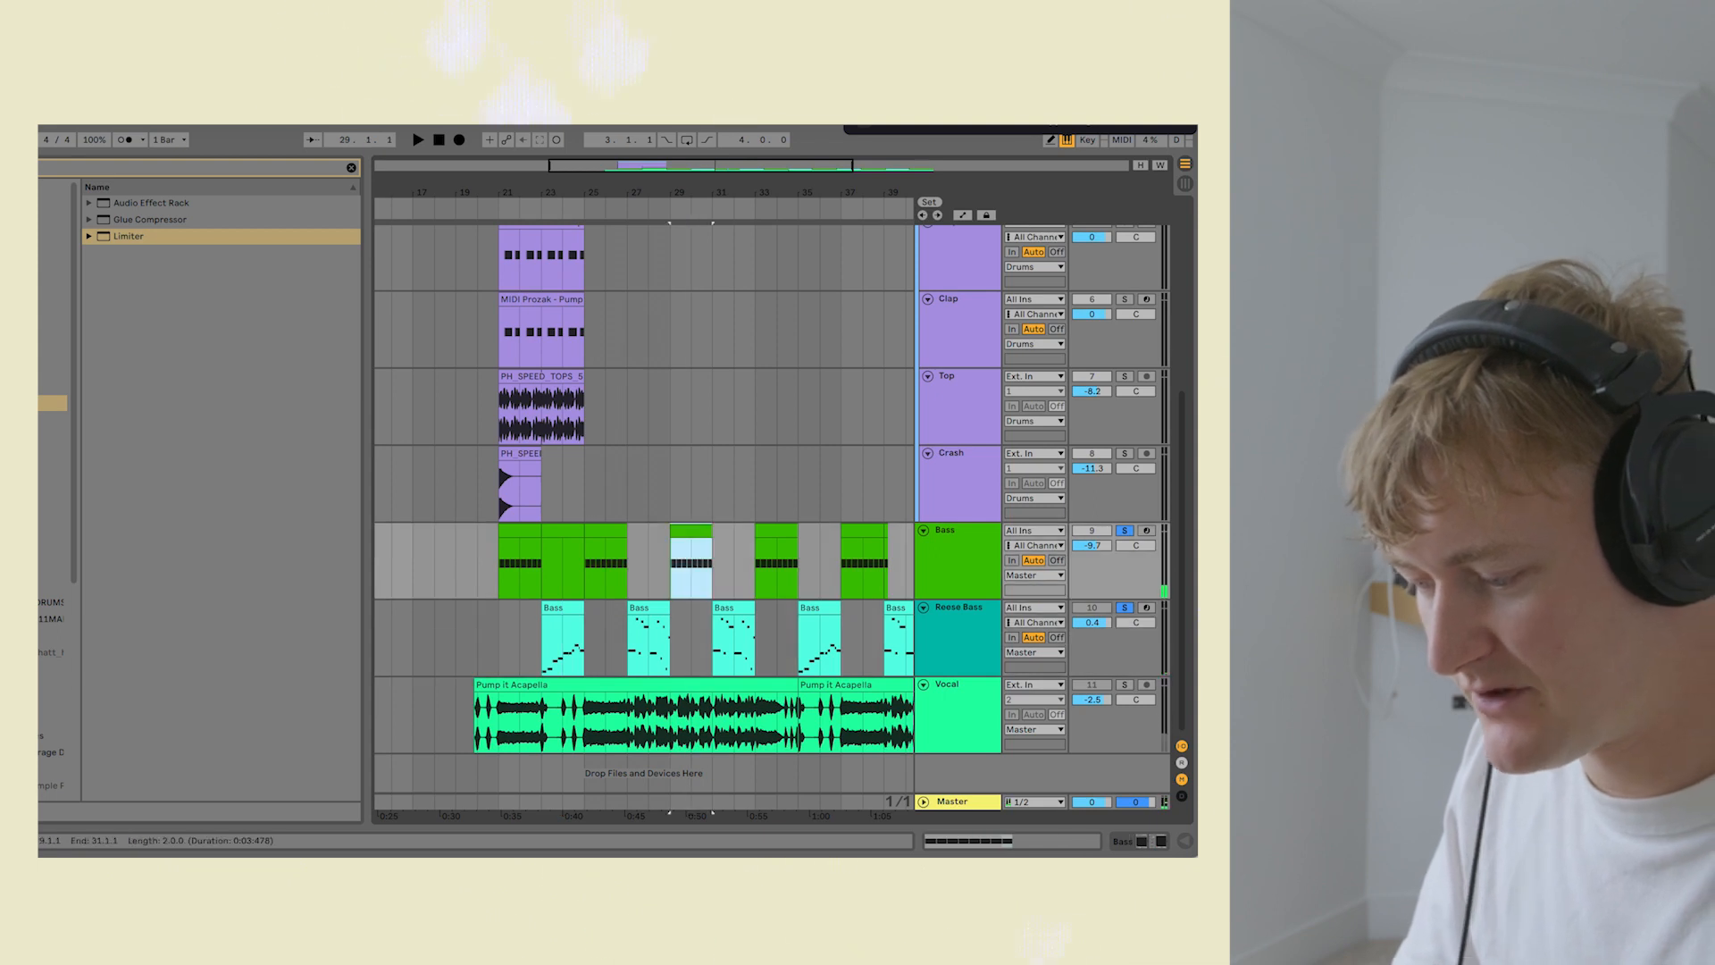
key(super+x)
key(Down)
key(super+v)
key(shift+Tab)
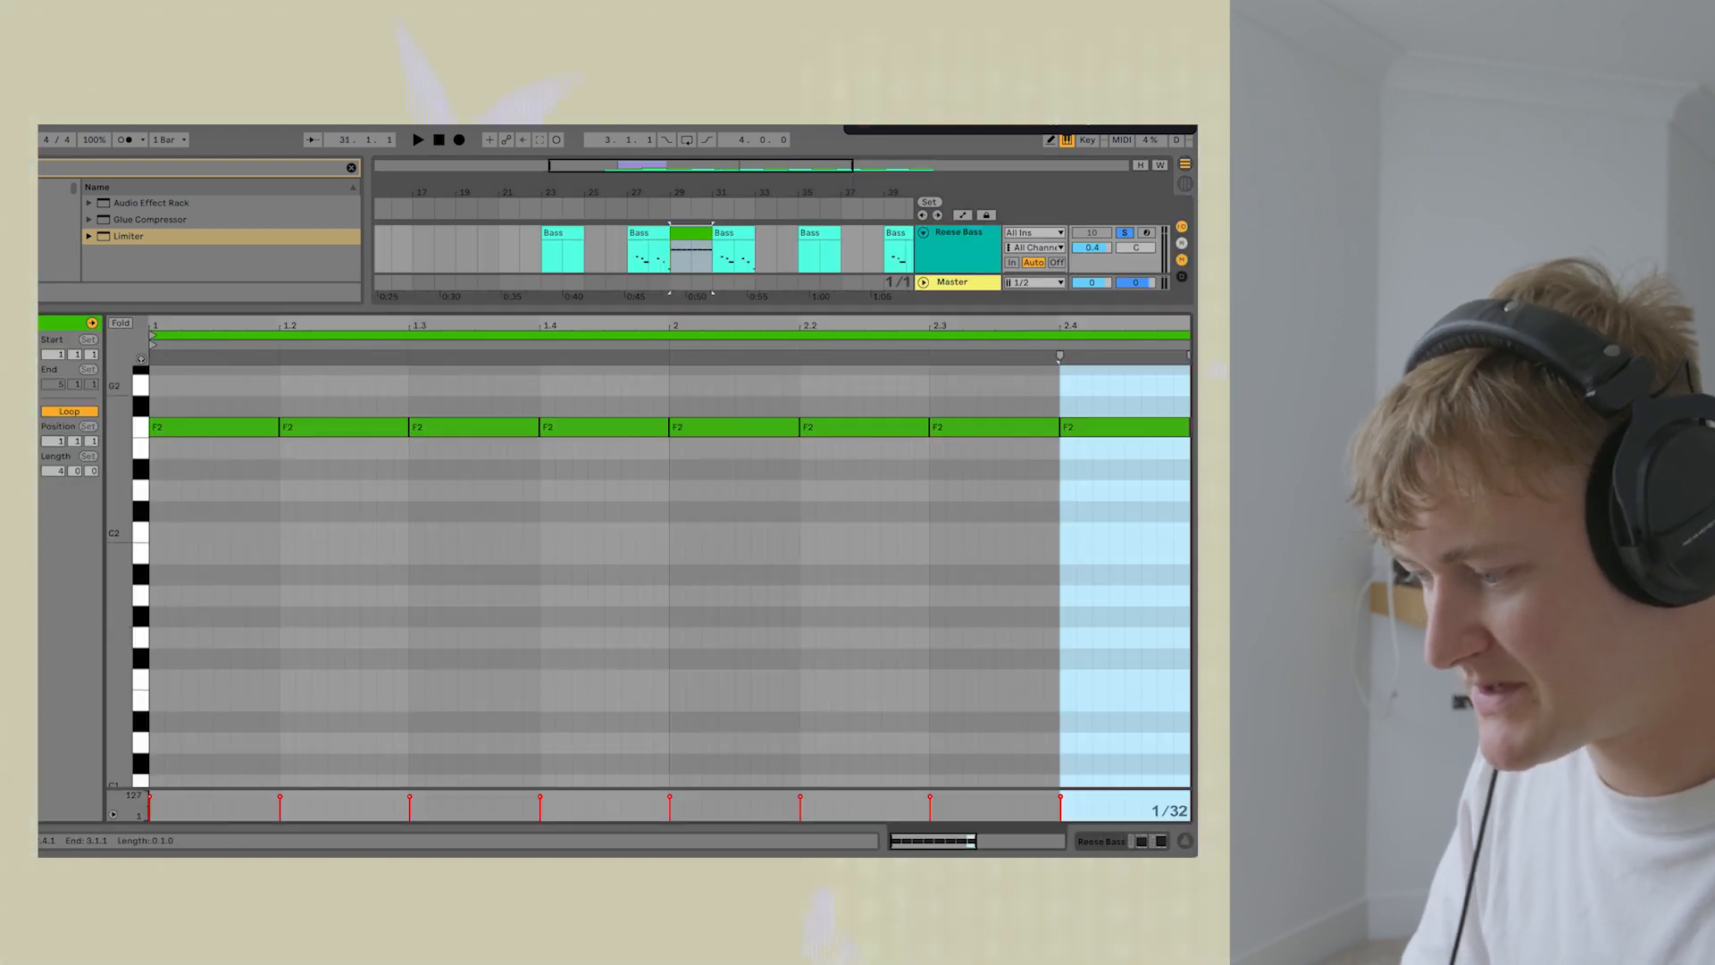
key(super+a)
key(shift+Down)
Step: Play the arrangement from bar 27 to hear the relocated bass clip and return that clip to the Bass track
key(space)
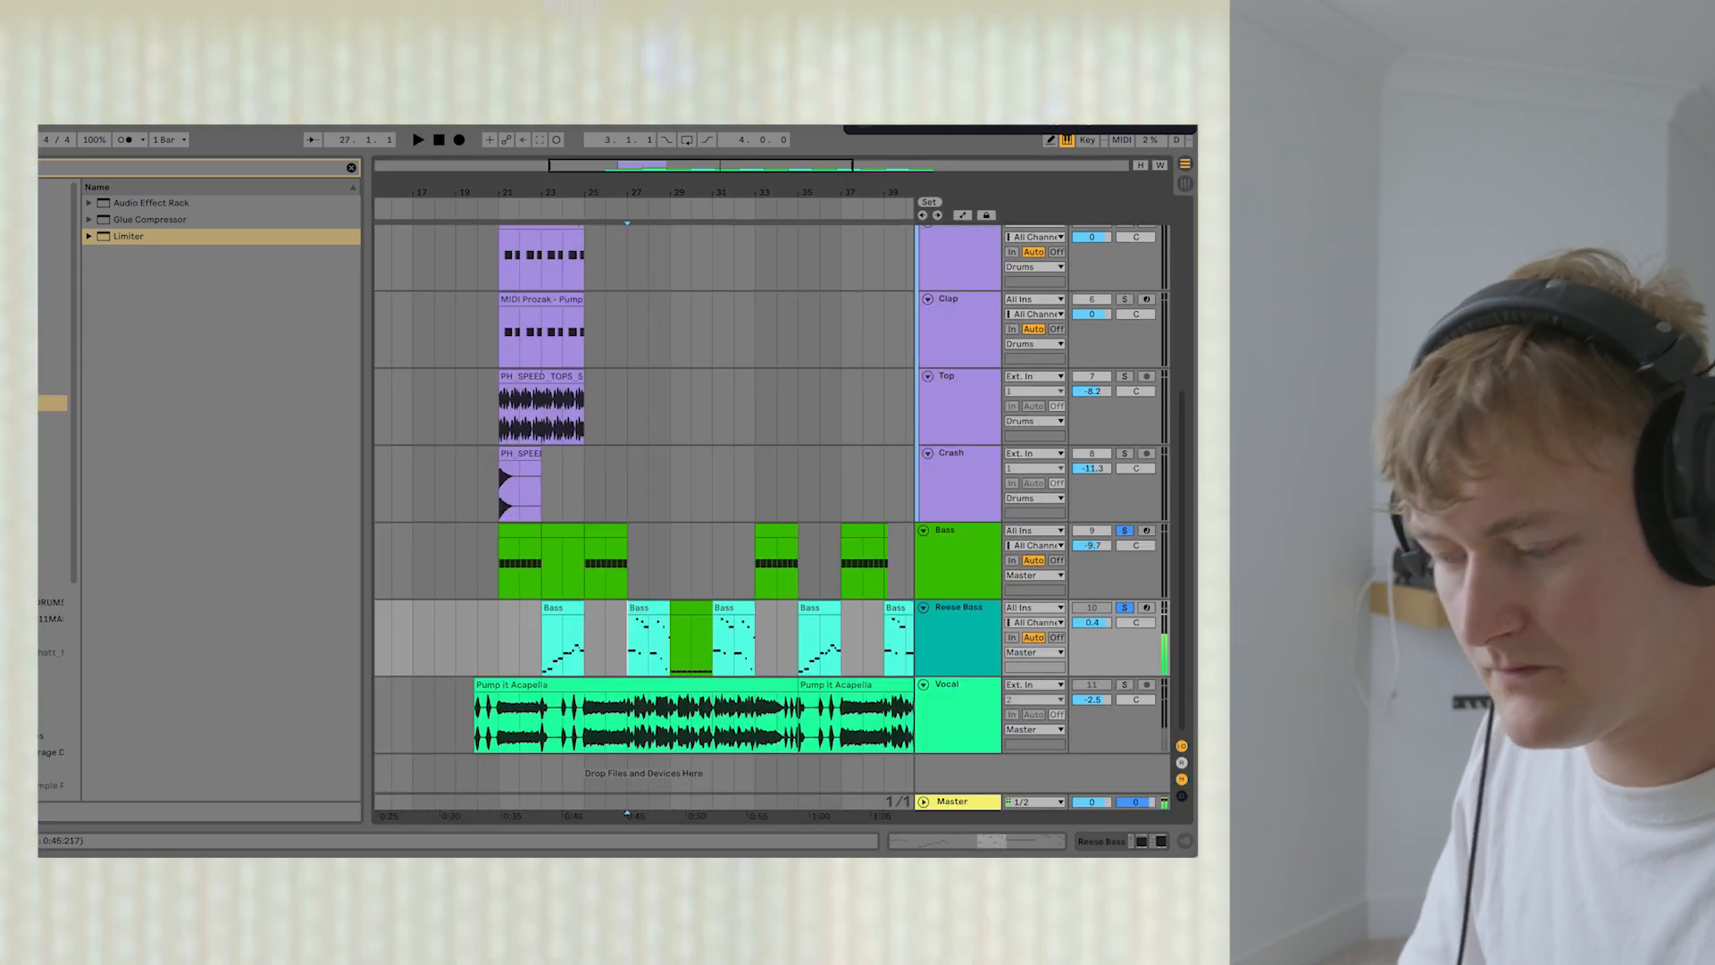
key(space)
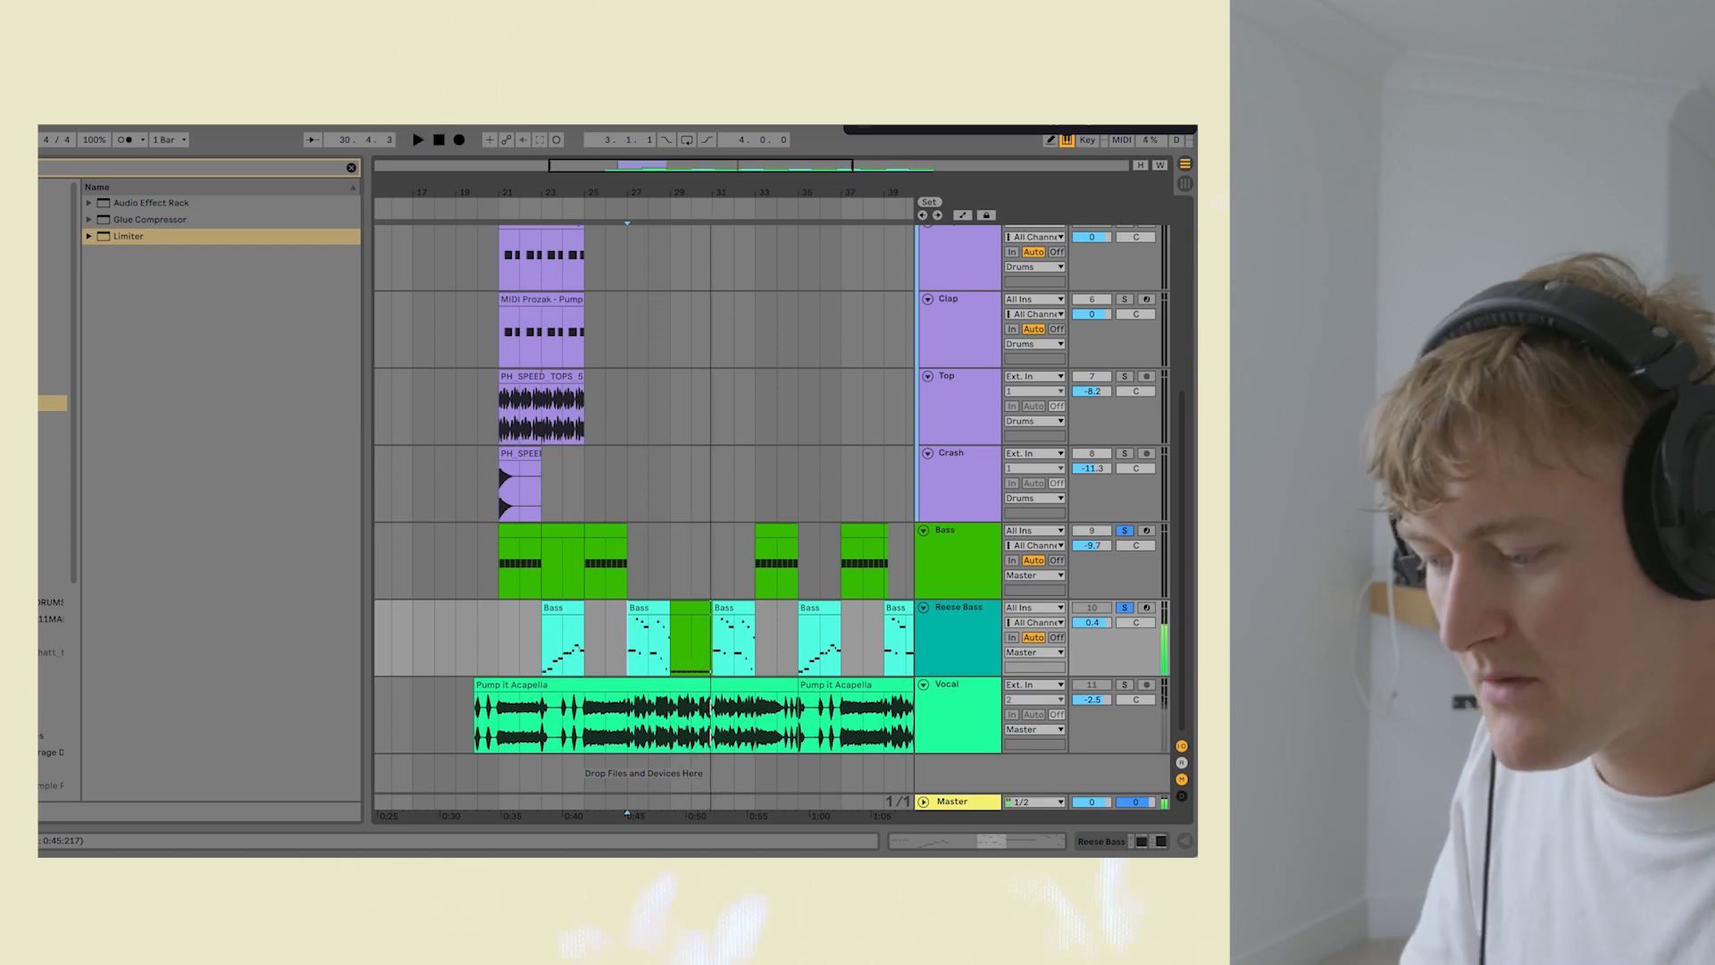
key(space)
drag(694, 609, 695, 531)
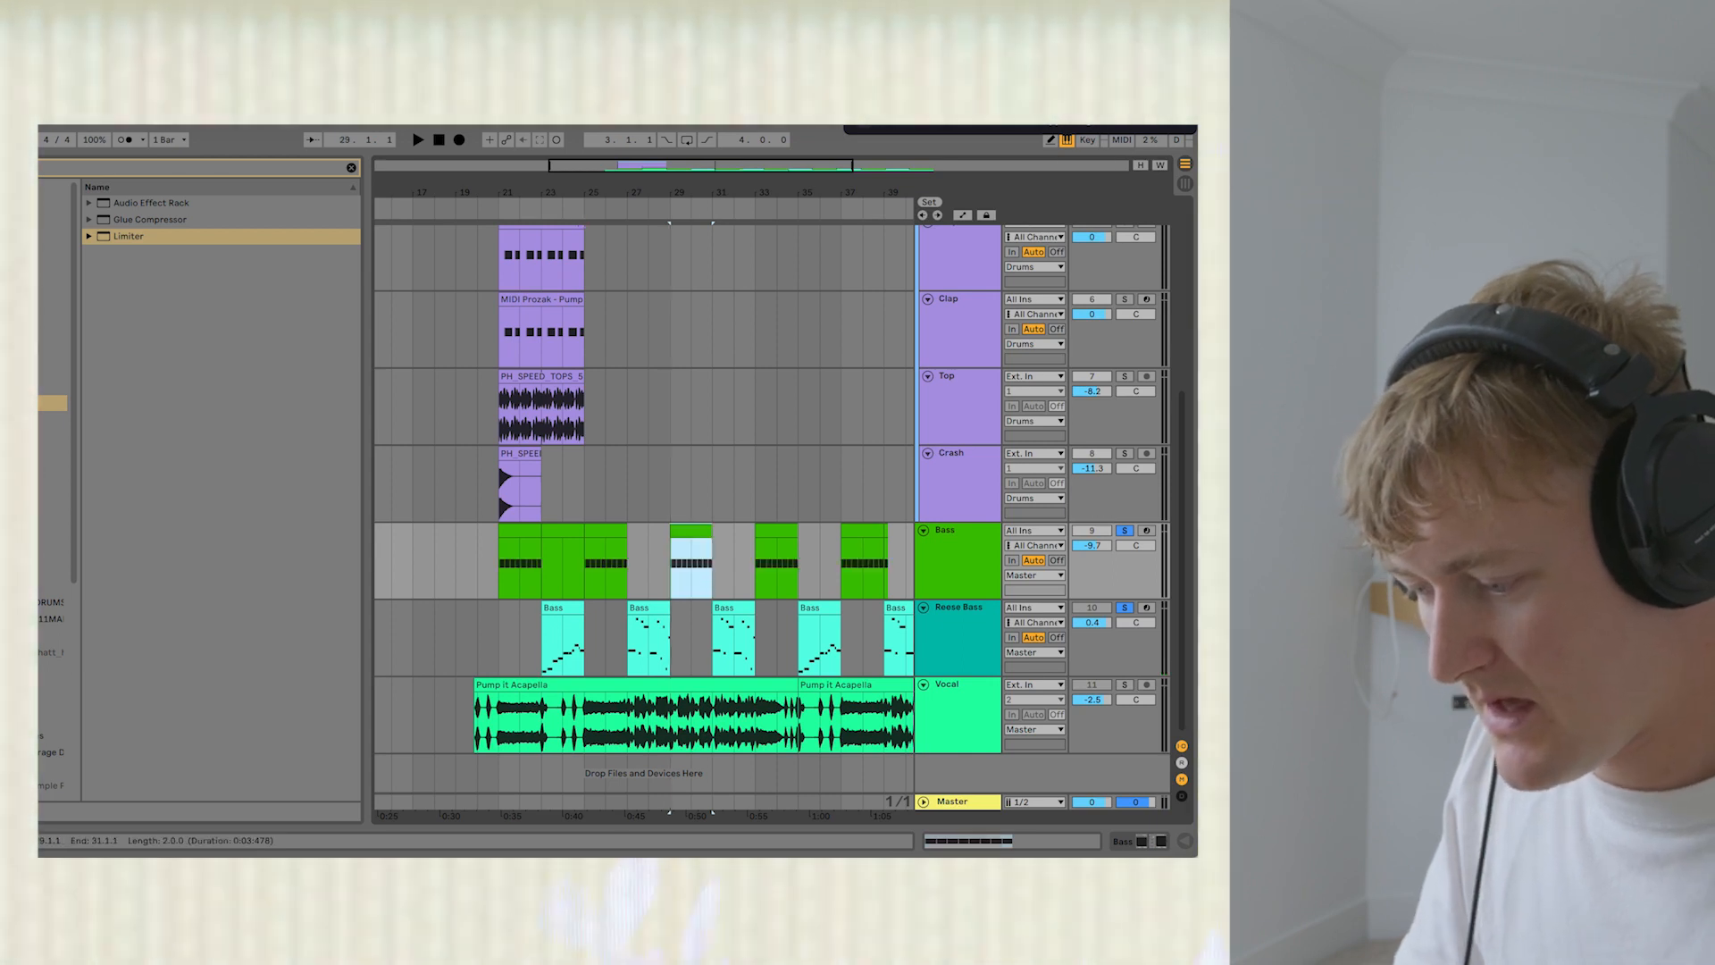
Step: Open the second Reese Bass clip at bar 27 and highlight the stacked notes just before position 7, then clear the selection
double_click(648, 607)
scroll(459, 590, up, 3)
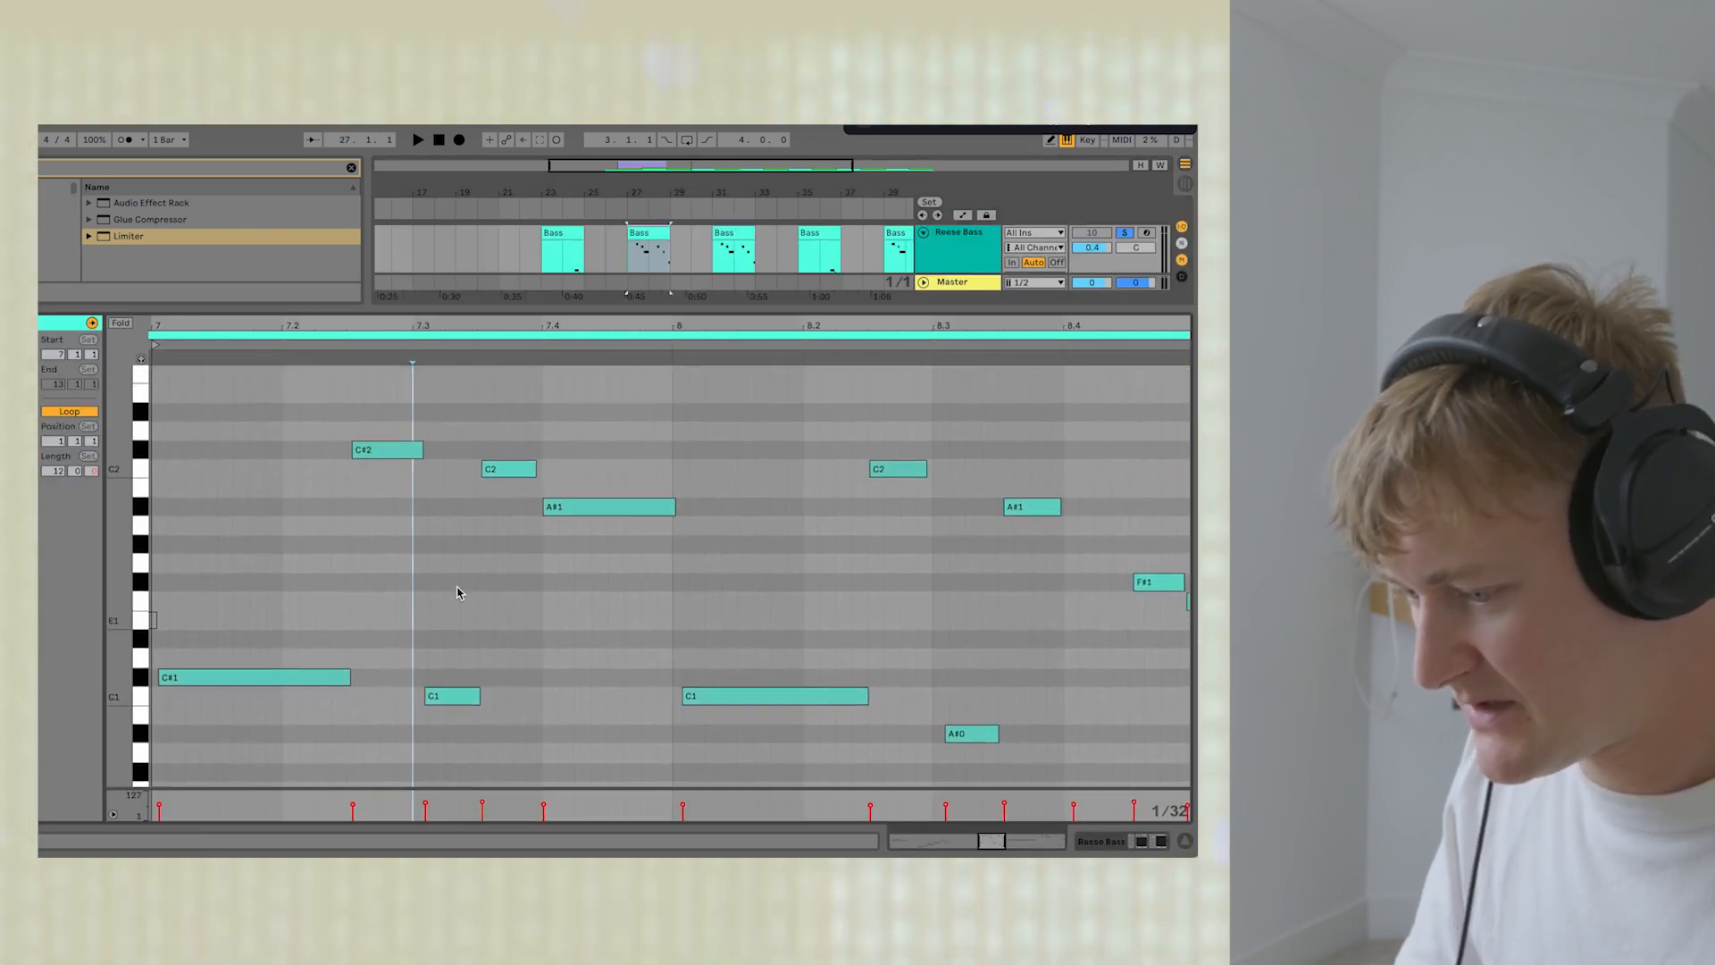
scroll(458, 593, left, 1)
scroll(457, 593, up, 1)
scroll(457, 593, left, 1)
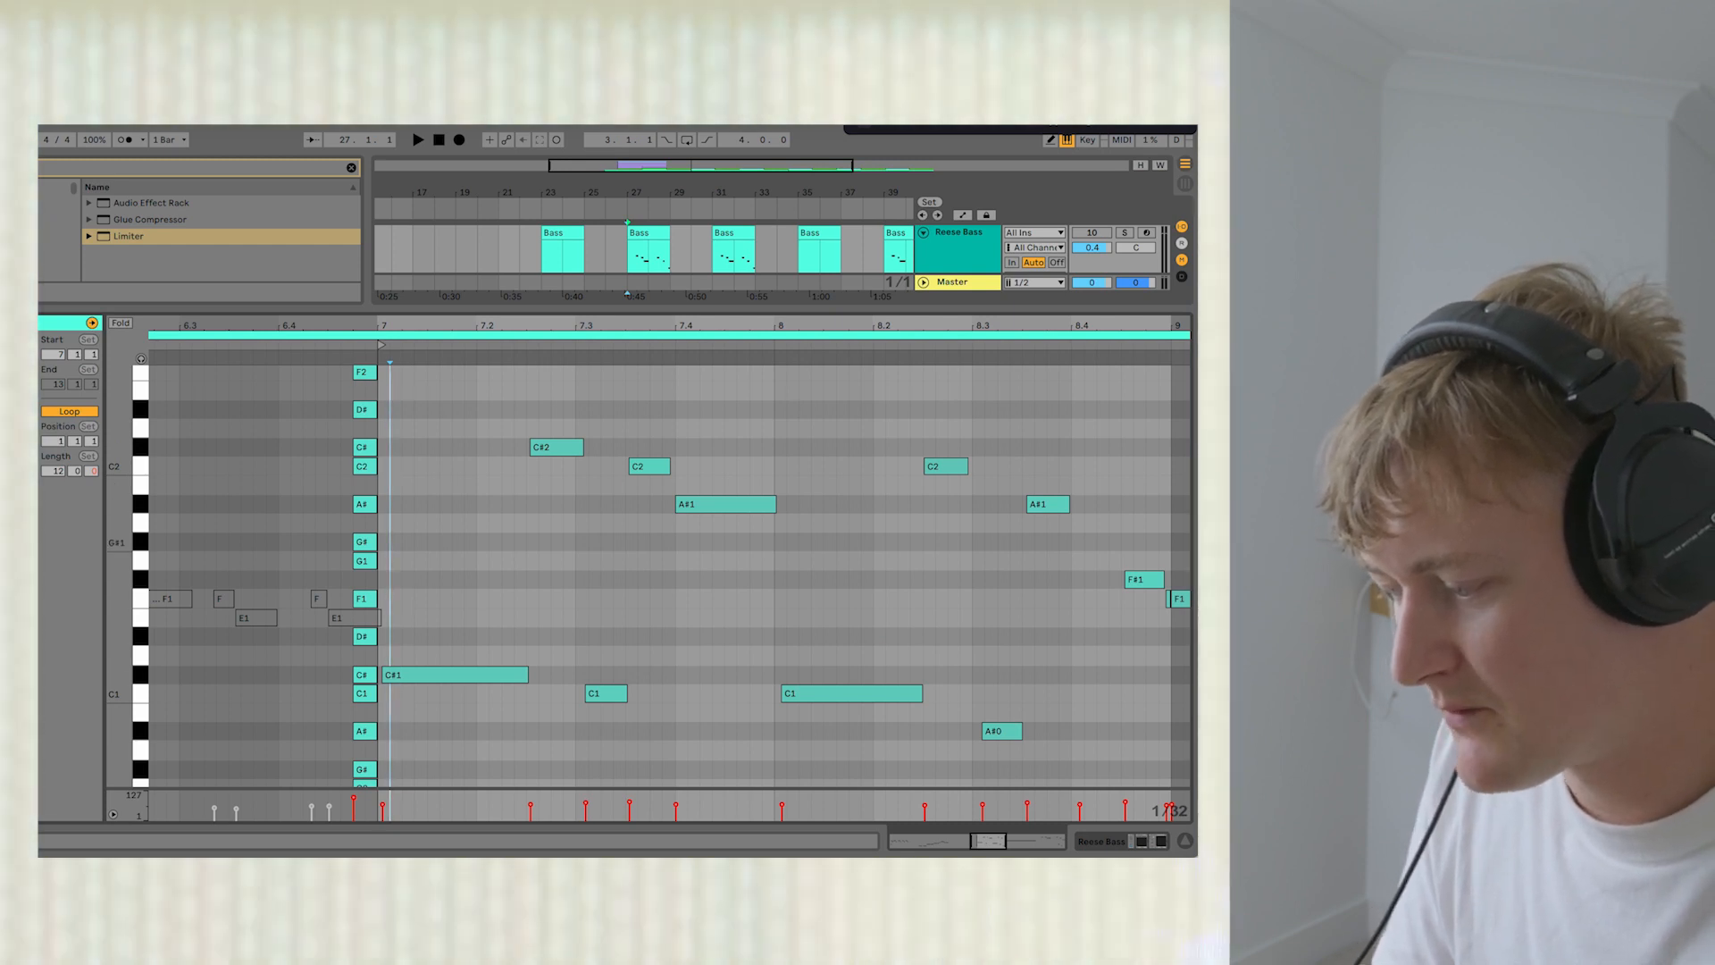
click(291, 372)
drag(290, 369, 370, 781)
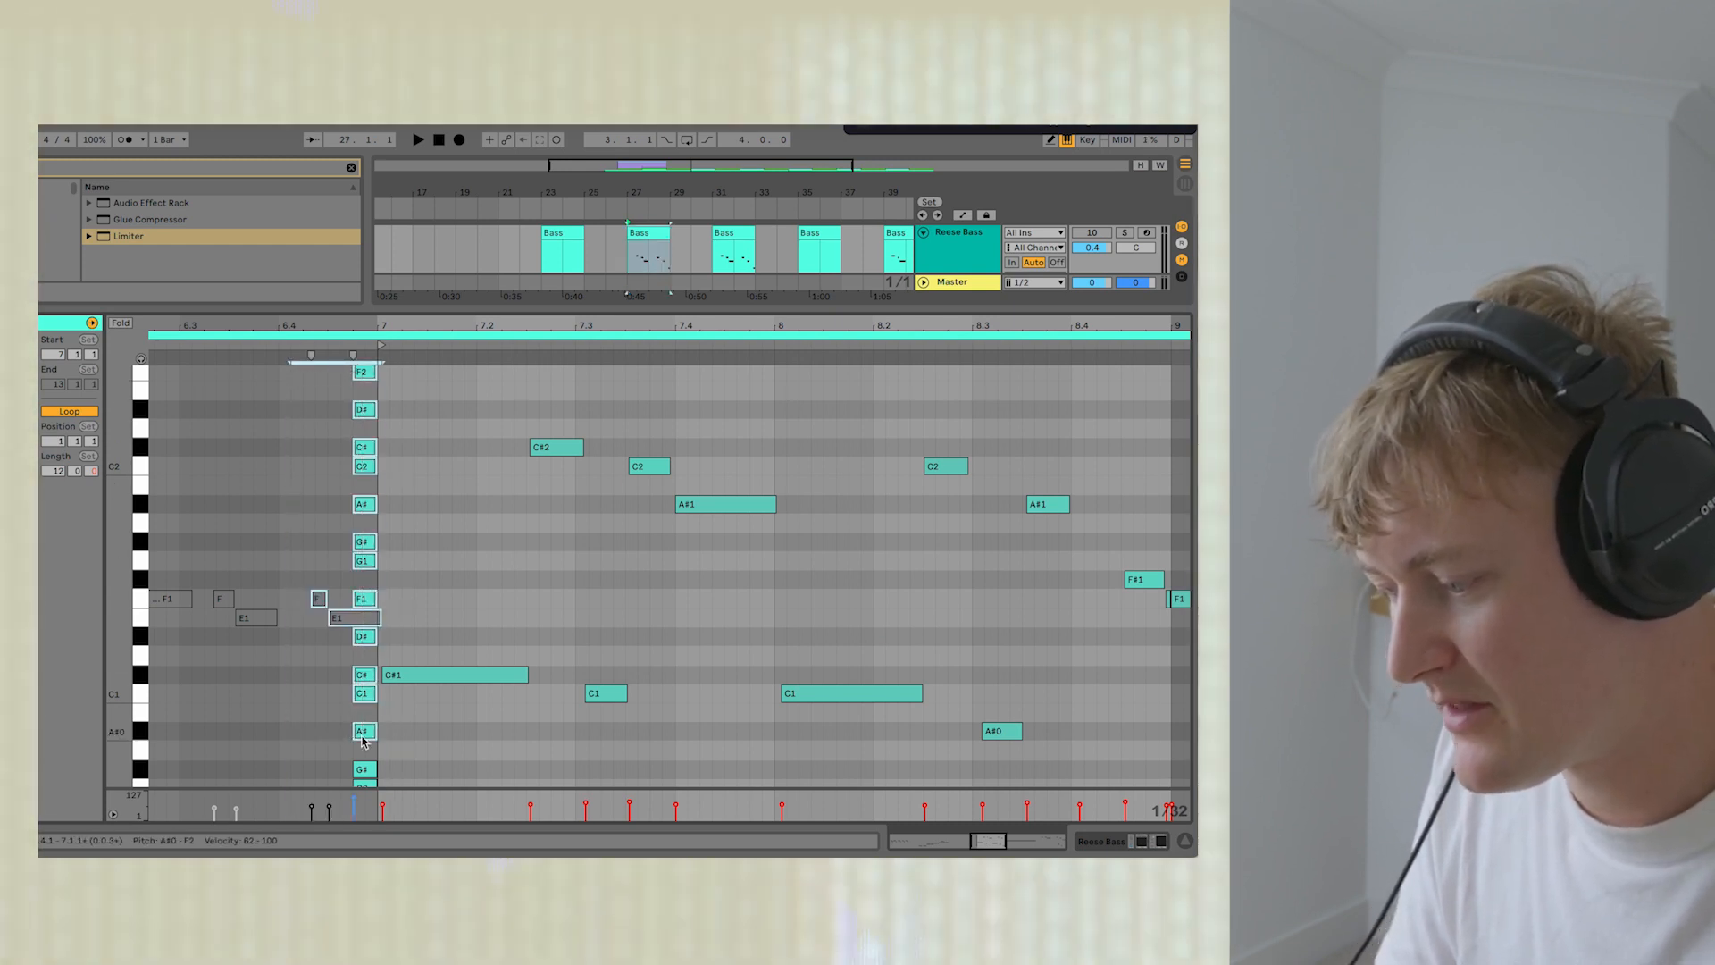
drag(312, 368, 371, 528)
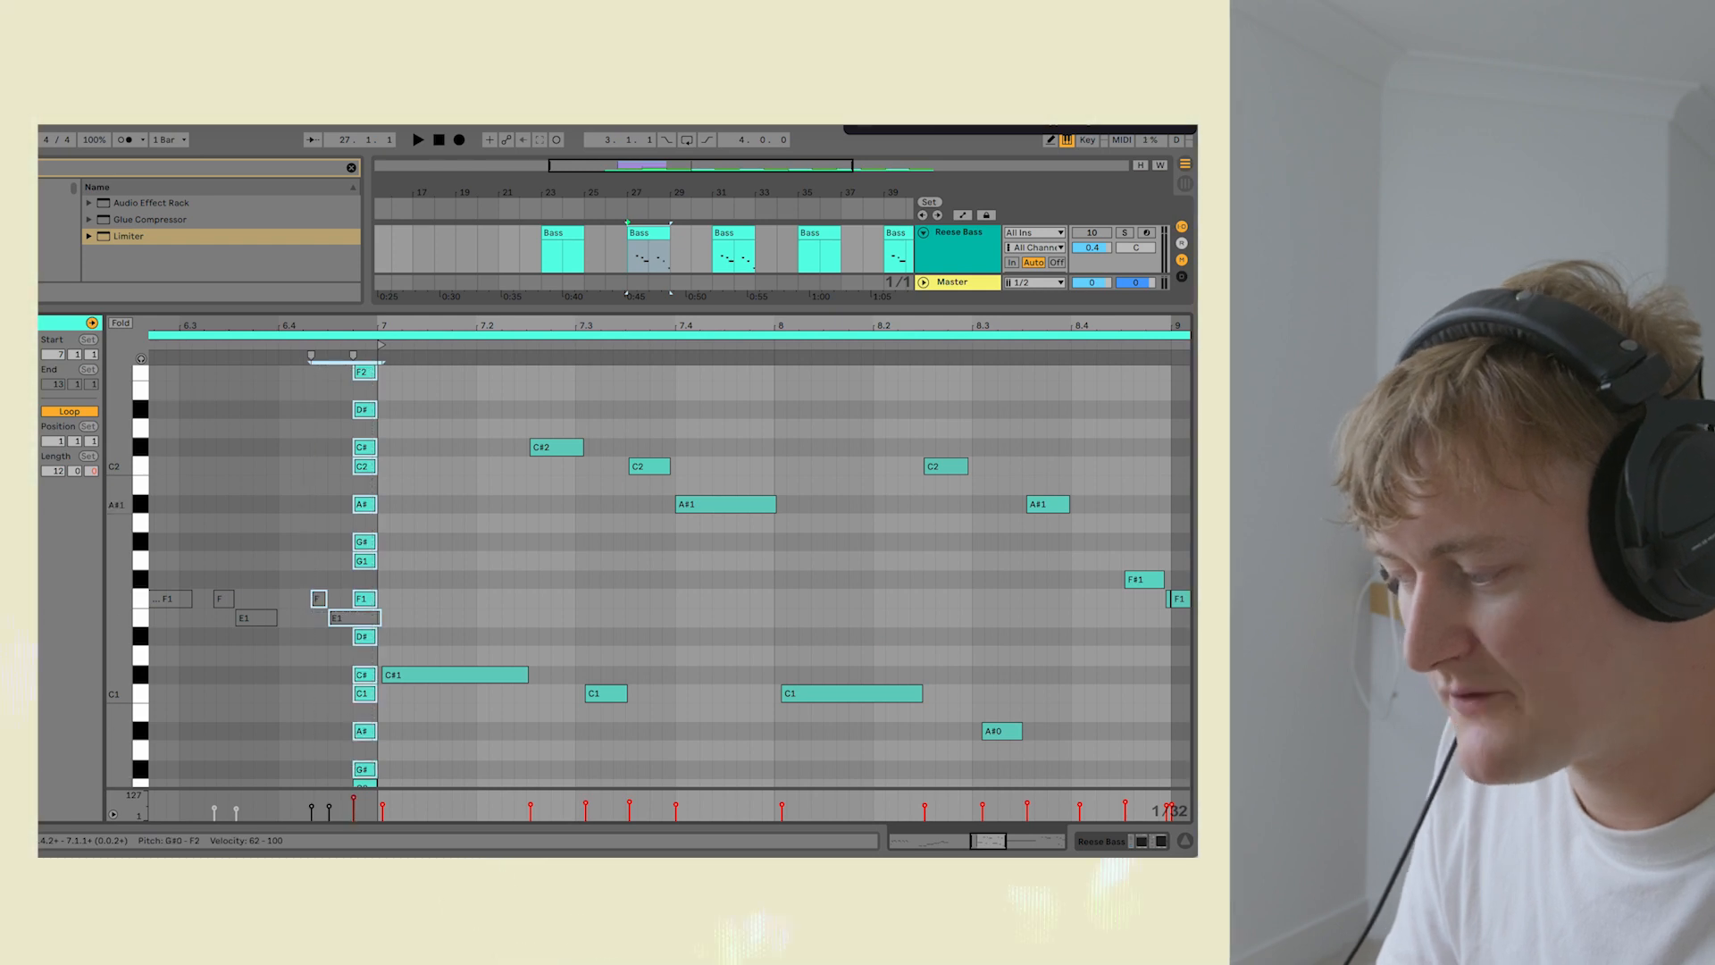
click(254, 527)
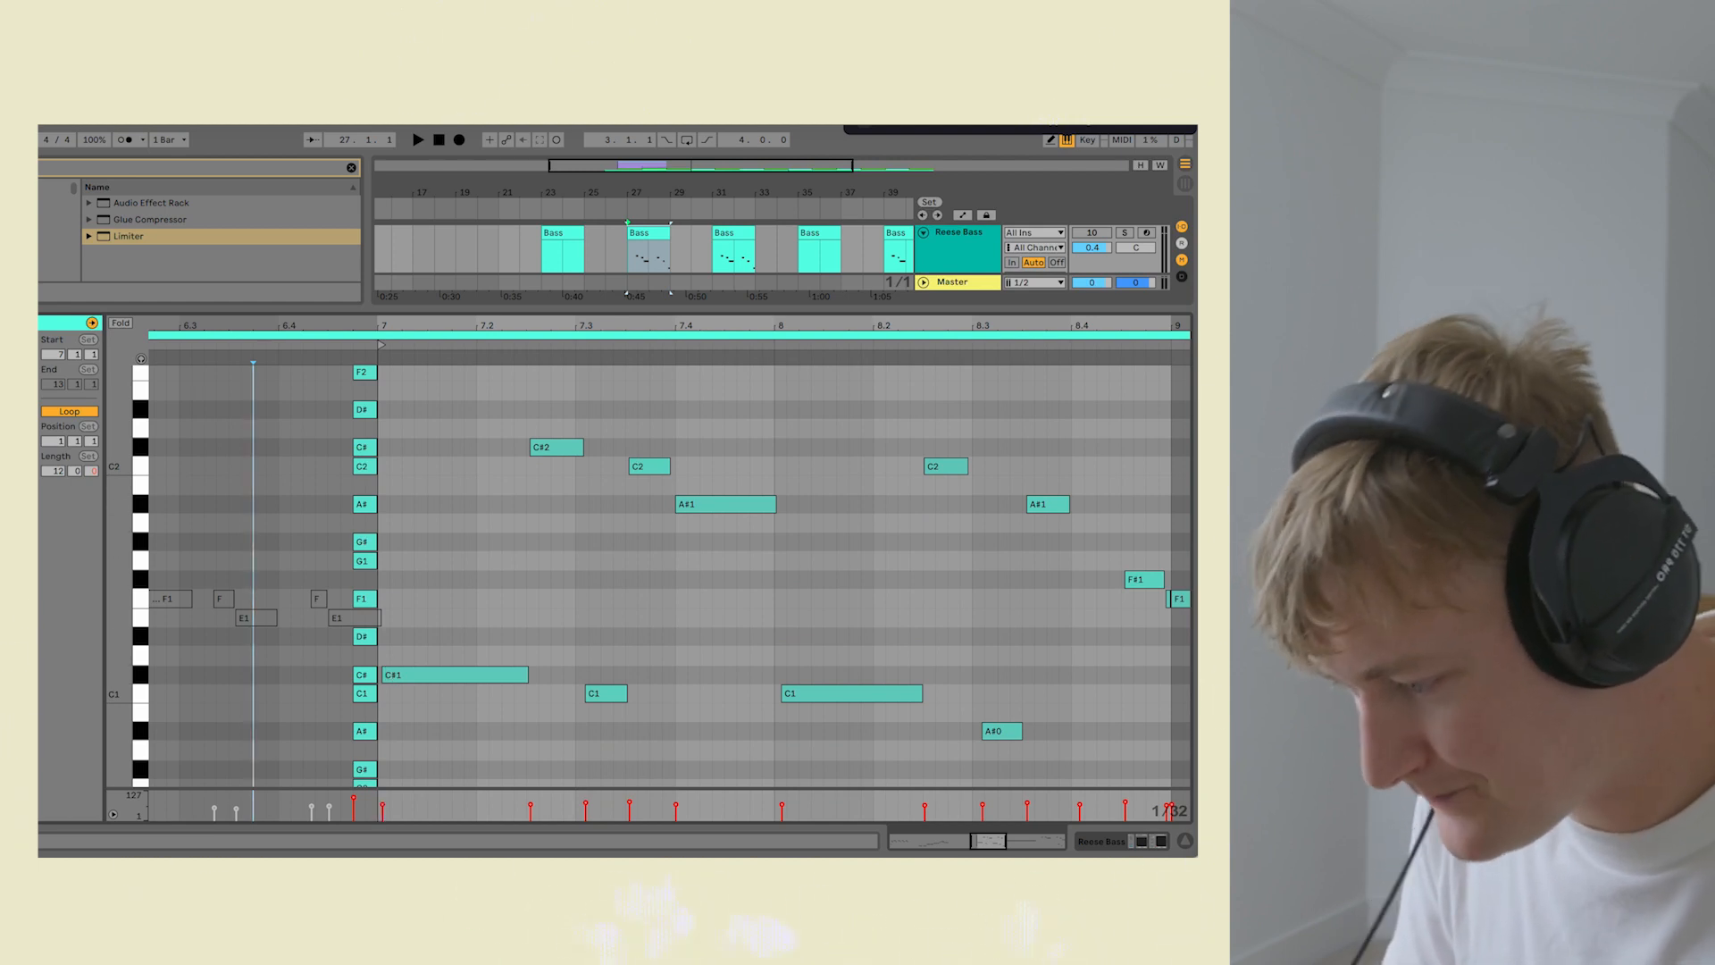
click(428, 447)
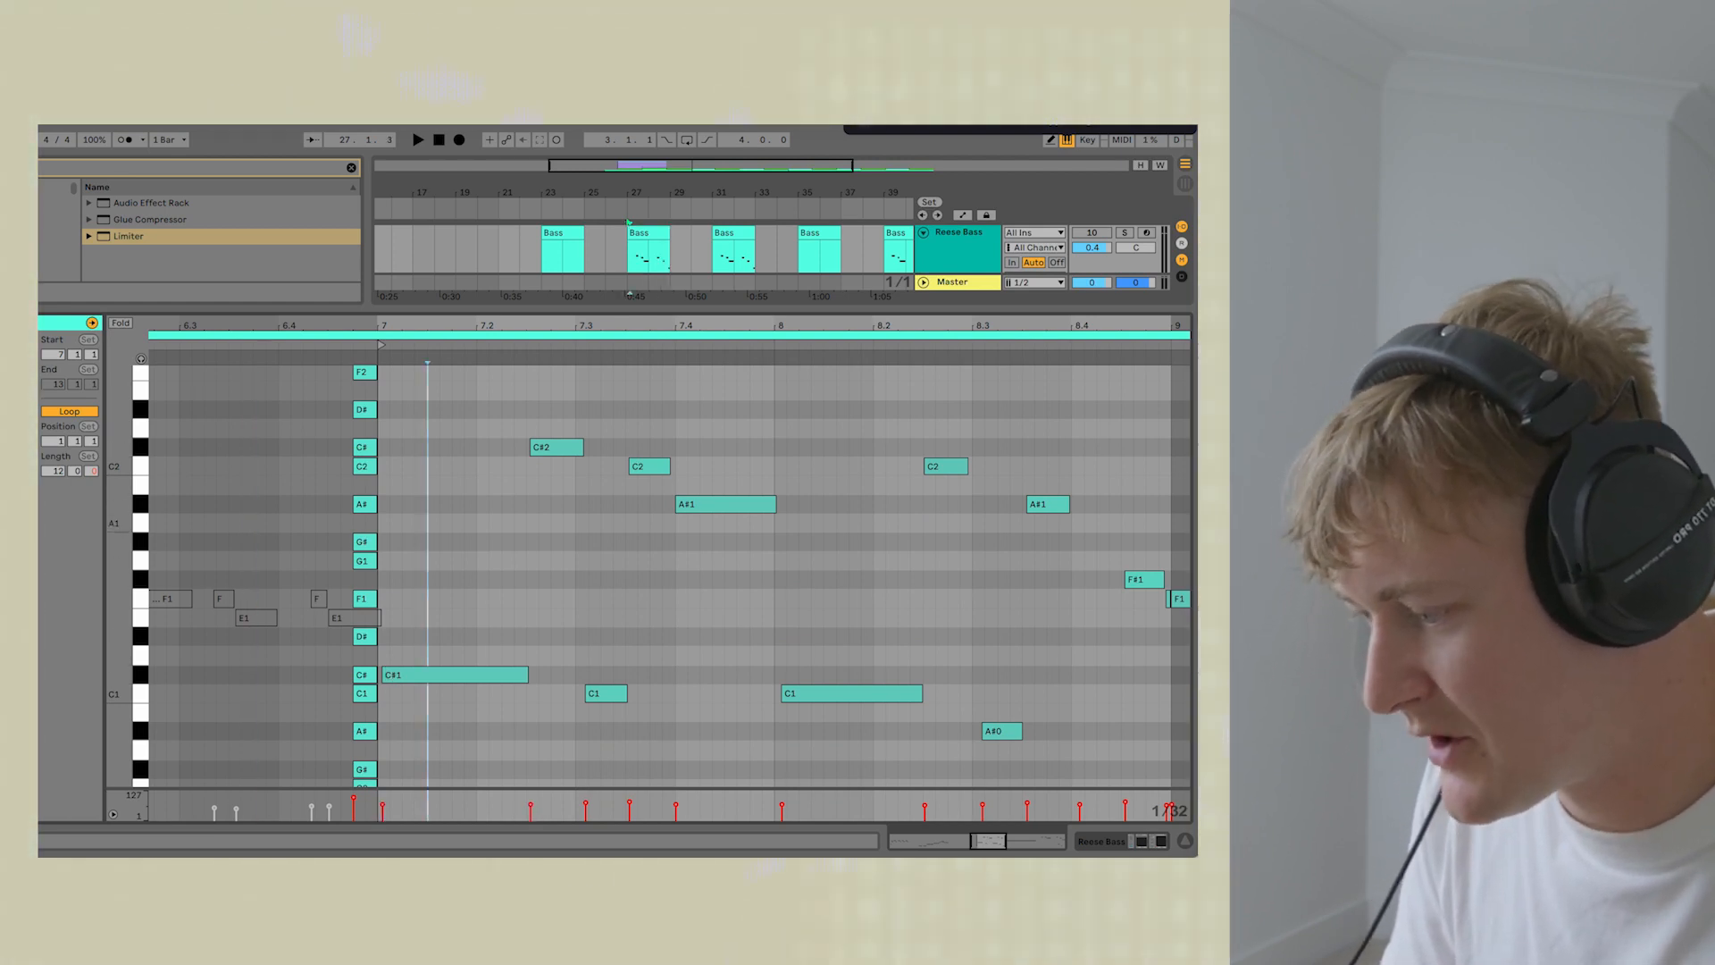
click(415, 580)
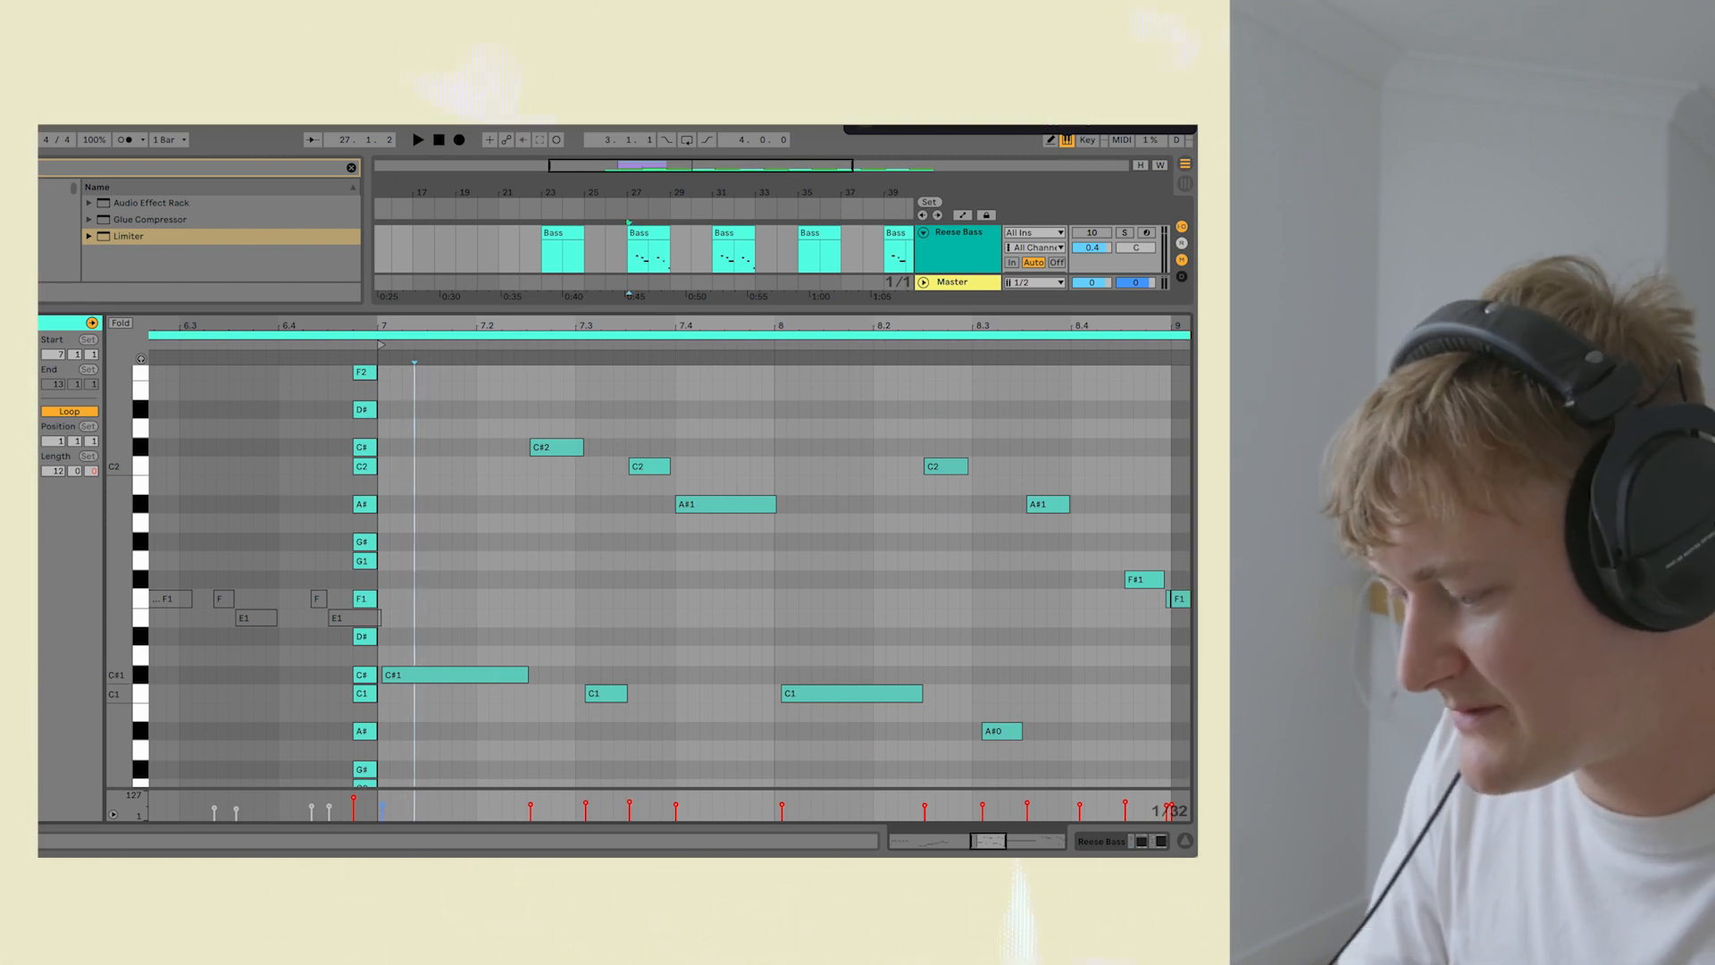
Step: Walk through the clip's opening notes in order: C#1, C#2, C1, C2, A#1 and the long C1 at position 8
click(382, 810)
click(552, 454)
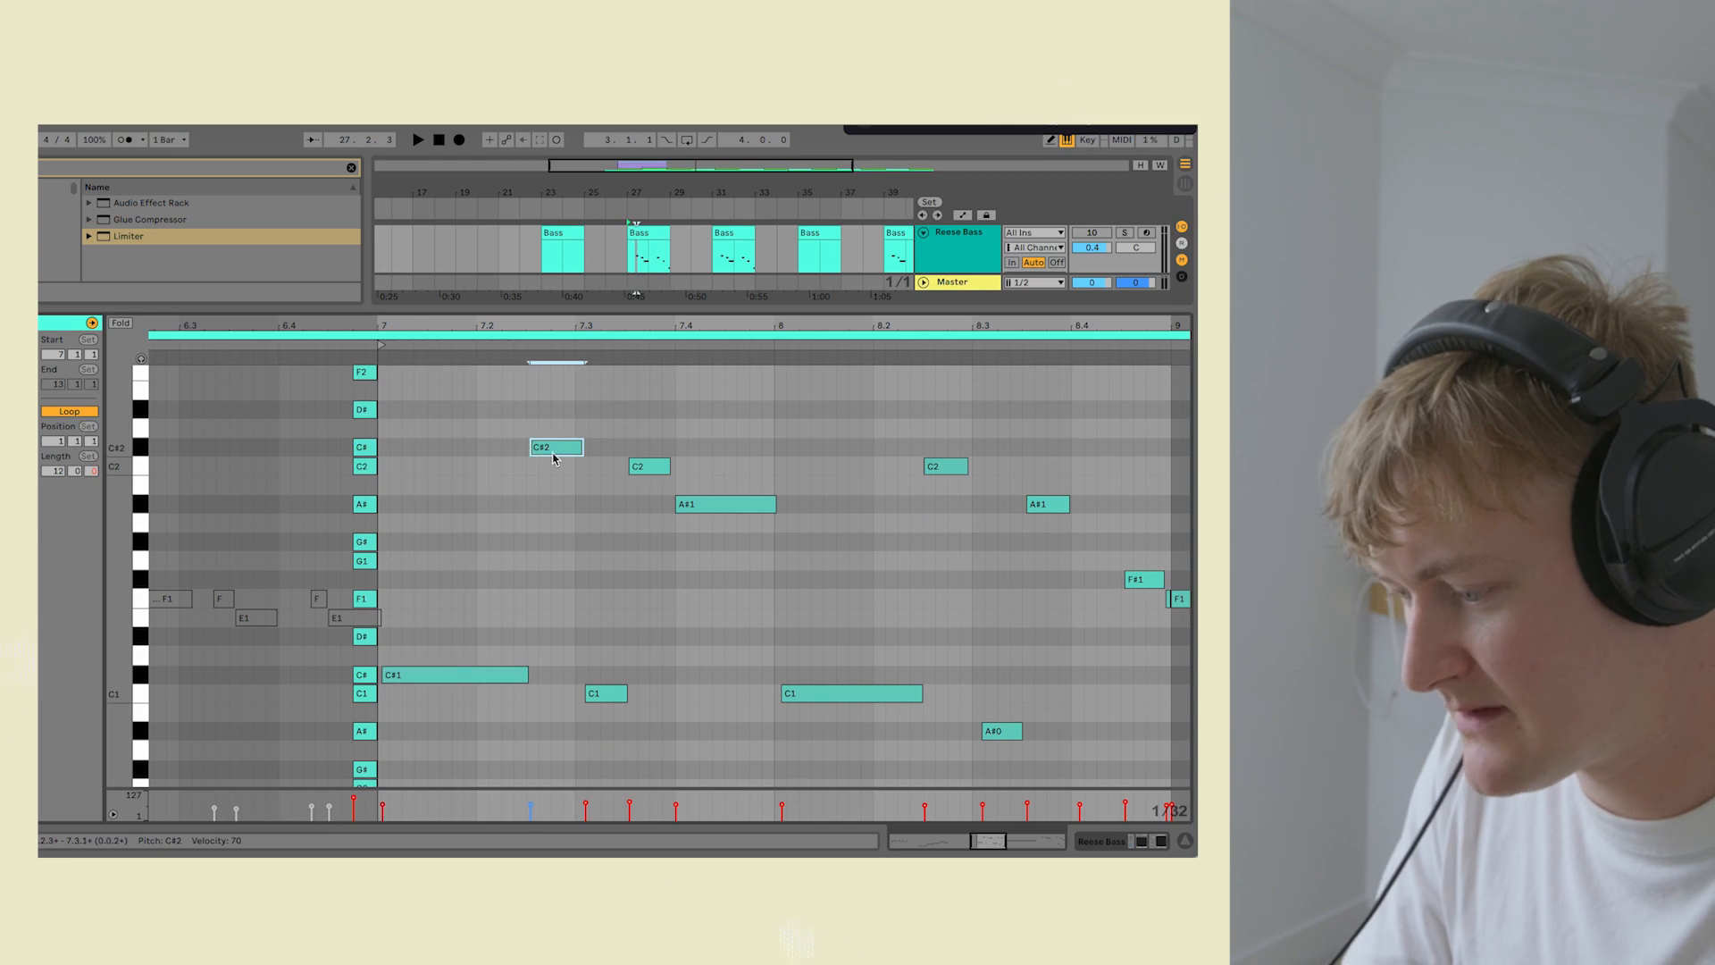
click(458, 675)
click(556, 448)
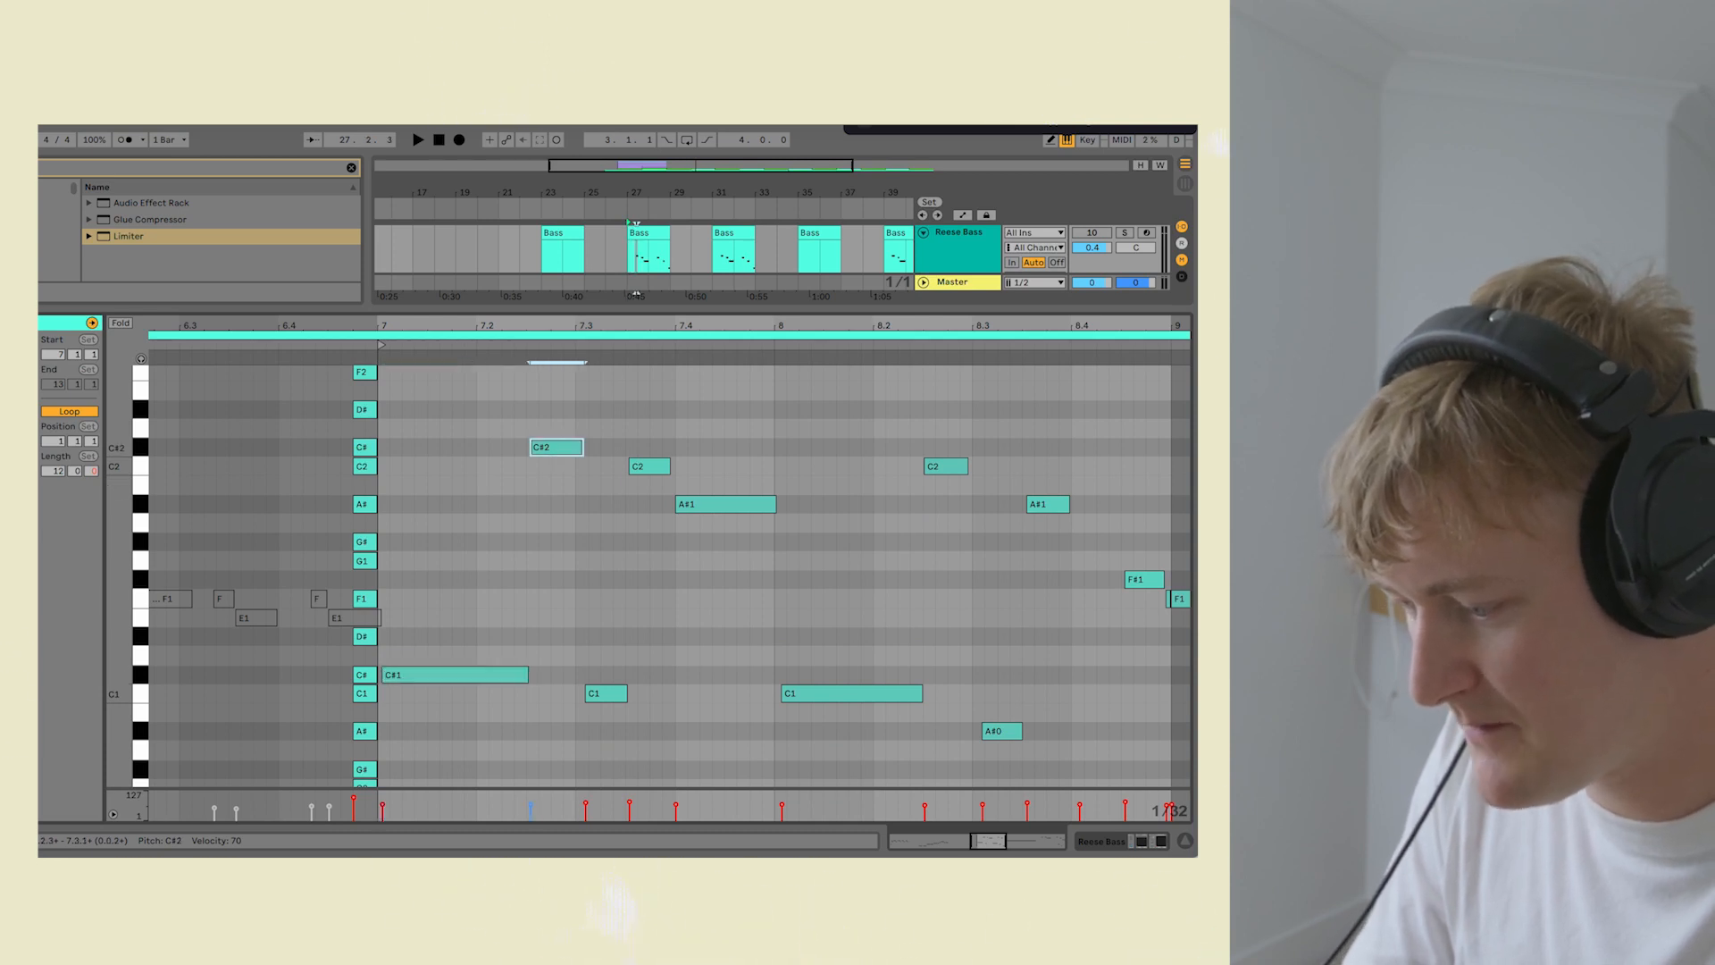
click(606, 694)
click(649, 466)
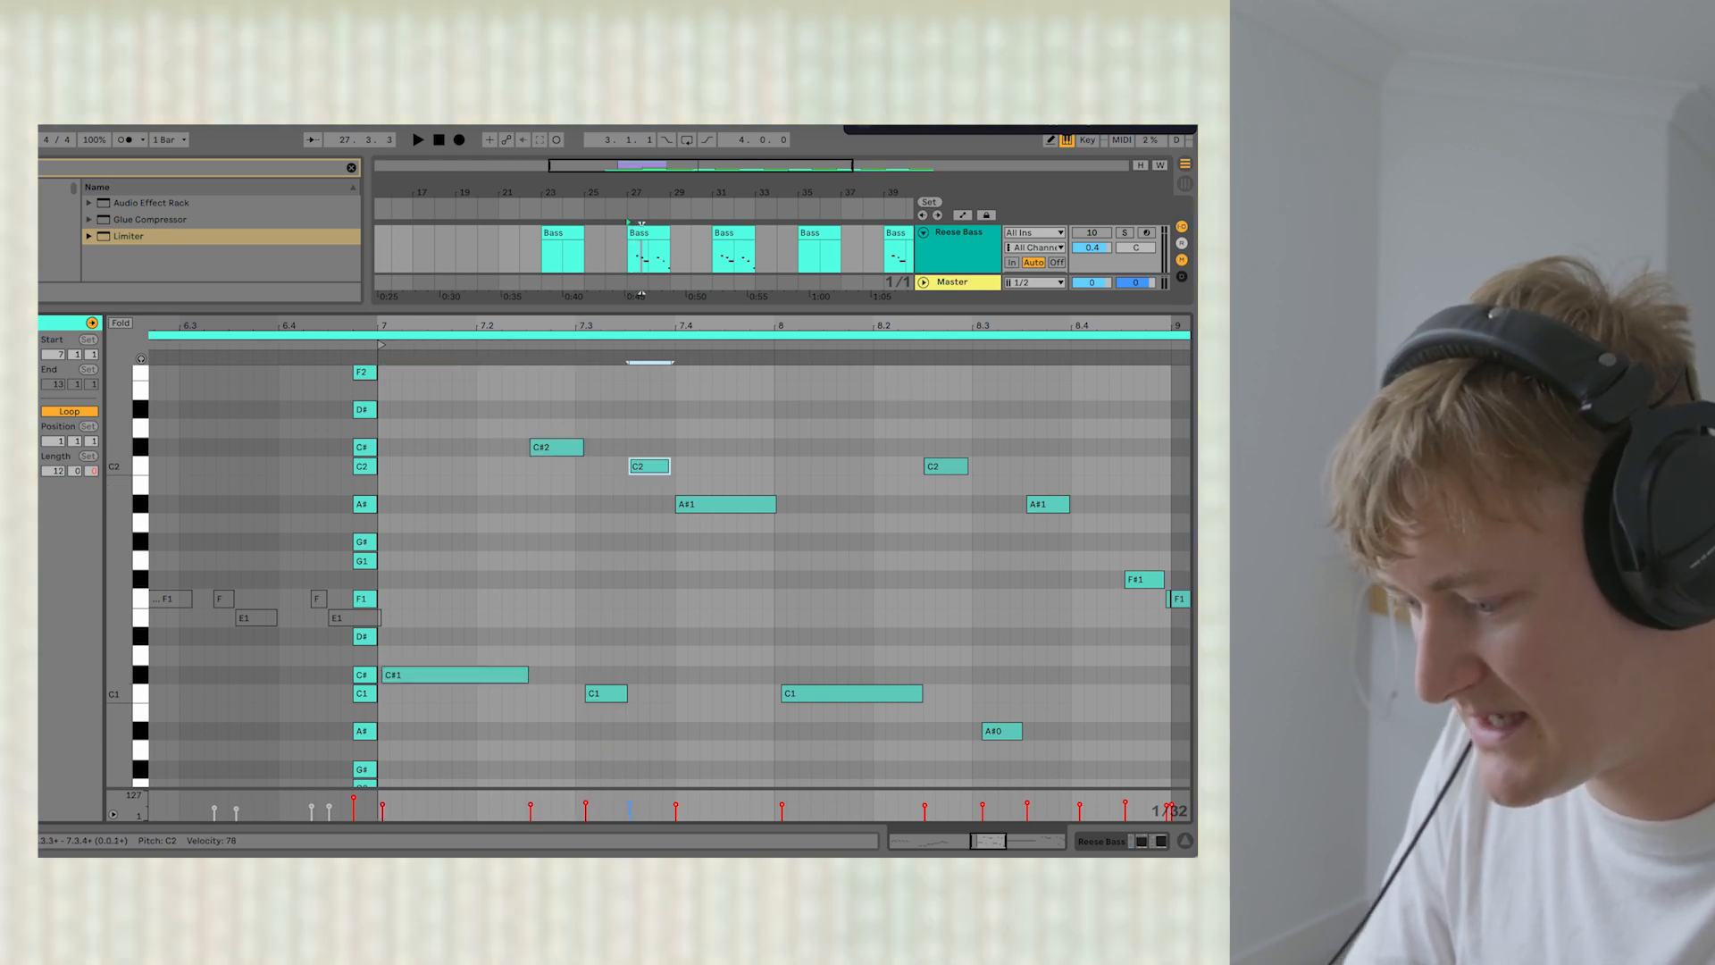
click(720, 504)
click(817, 694)
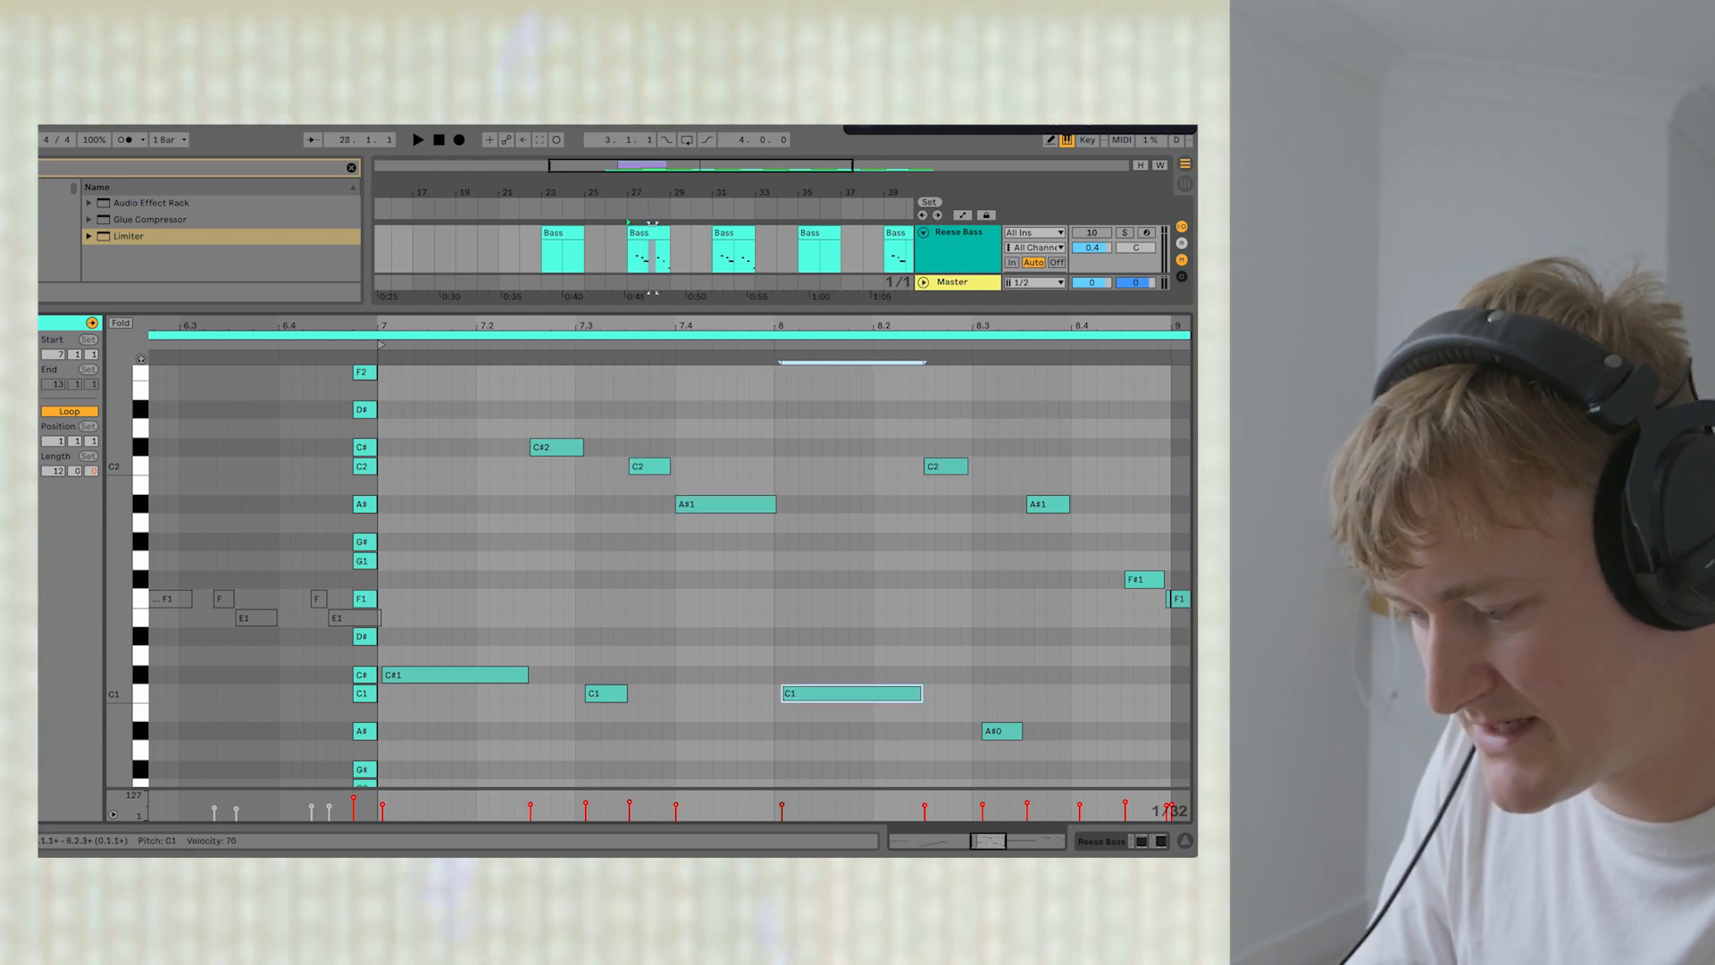
Step: Continue through the second bar's remaining notes, covering C2, A#0, A#1 and the low F#0
scroll(816, 694, down, 1)
scroll(816, 699, right, 2)
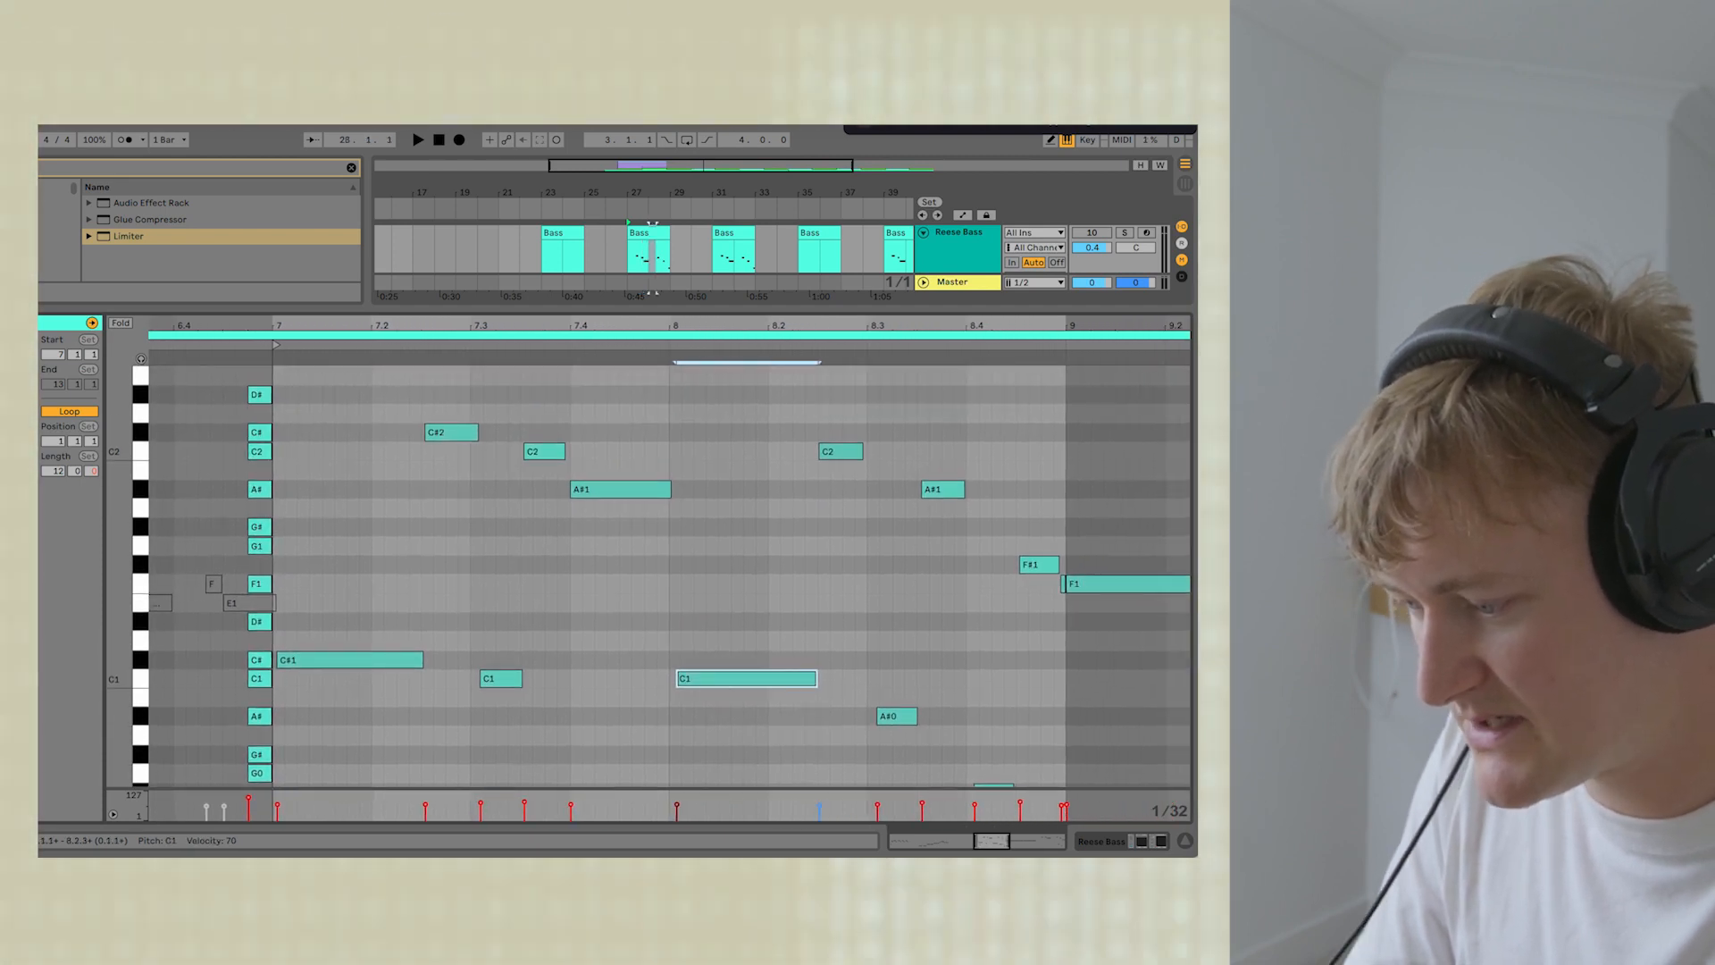
click(840, 452)
click(897, 716)
click(942, 489)
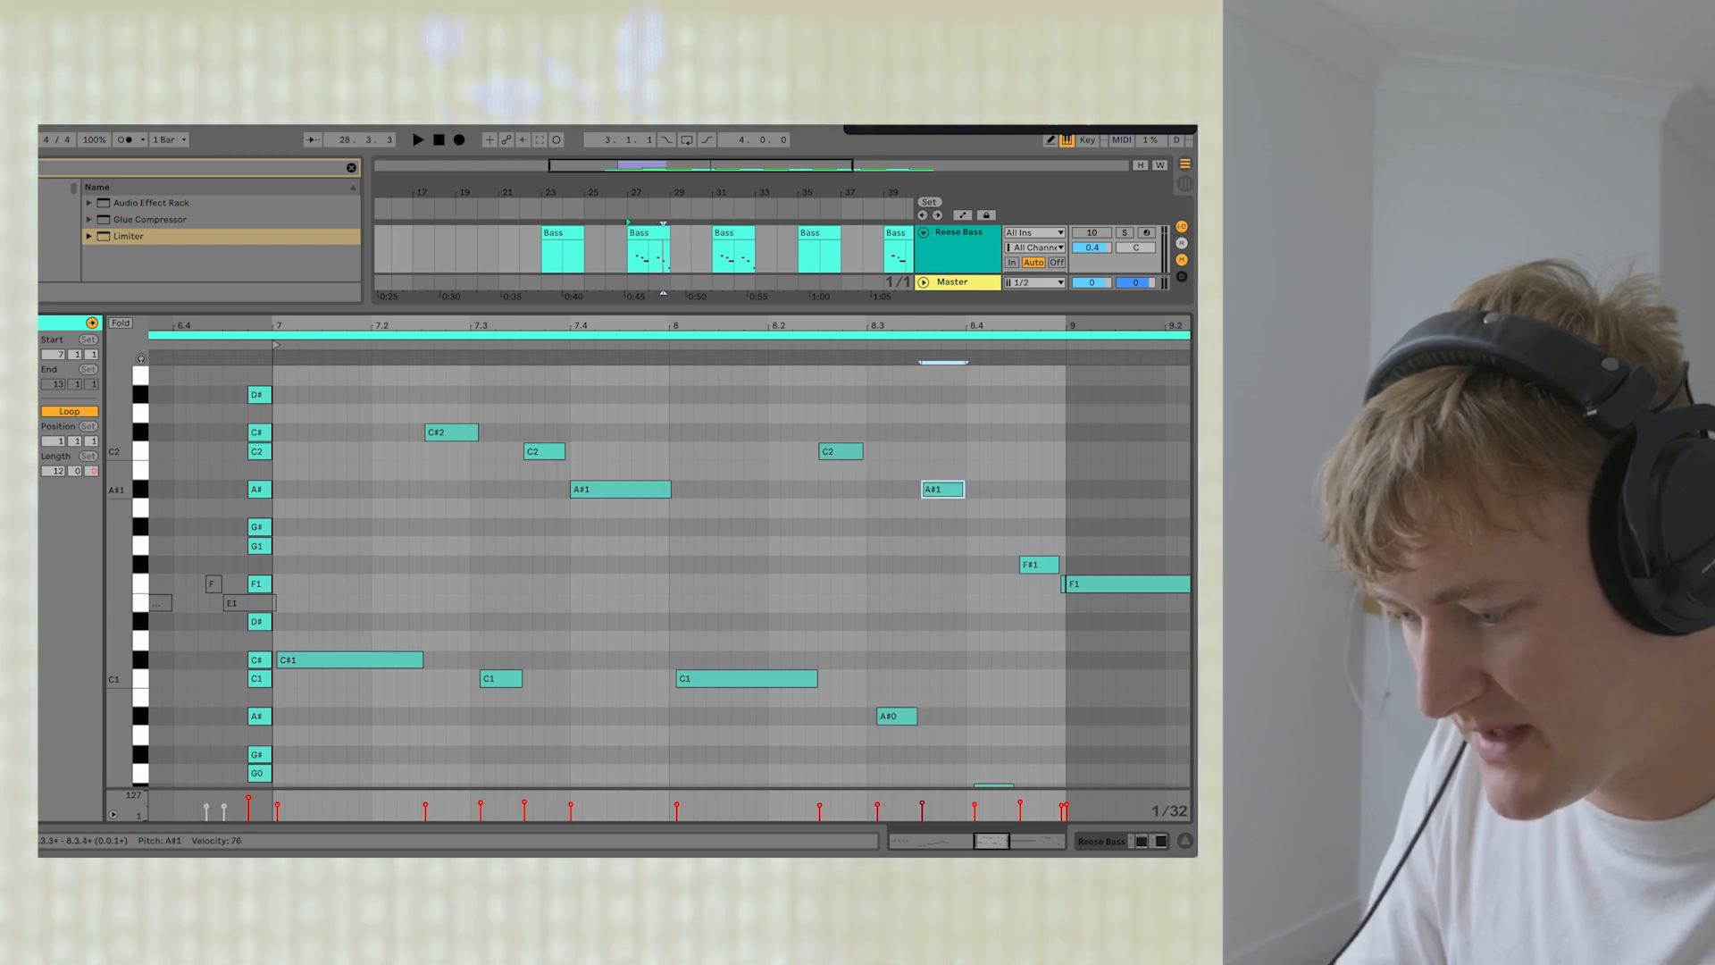
scroll(943, 496, down, 2)
scroll(942, 499, right, 1)
click(983, 750)
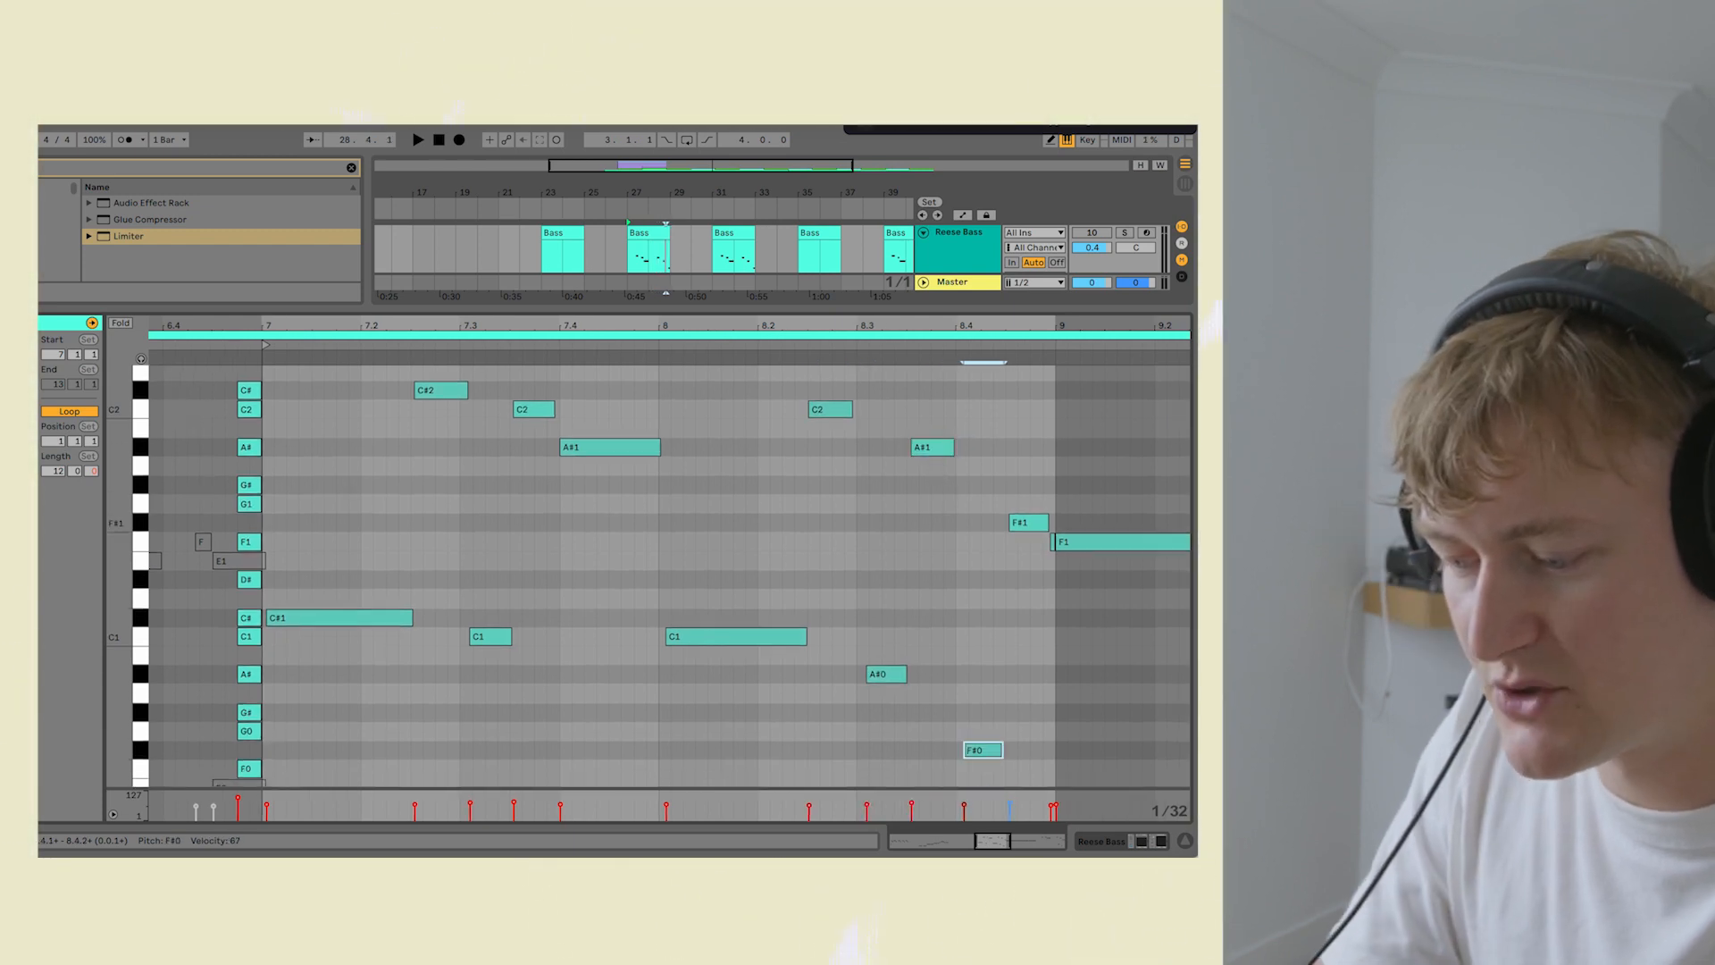
Step: Review the second bar's A#0, long C1 and C2 notes, and the A#1 note ending the first bar
click(886, 674)
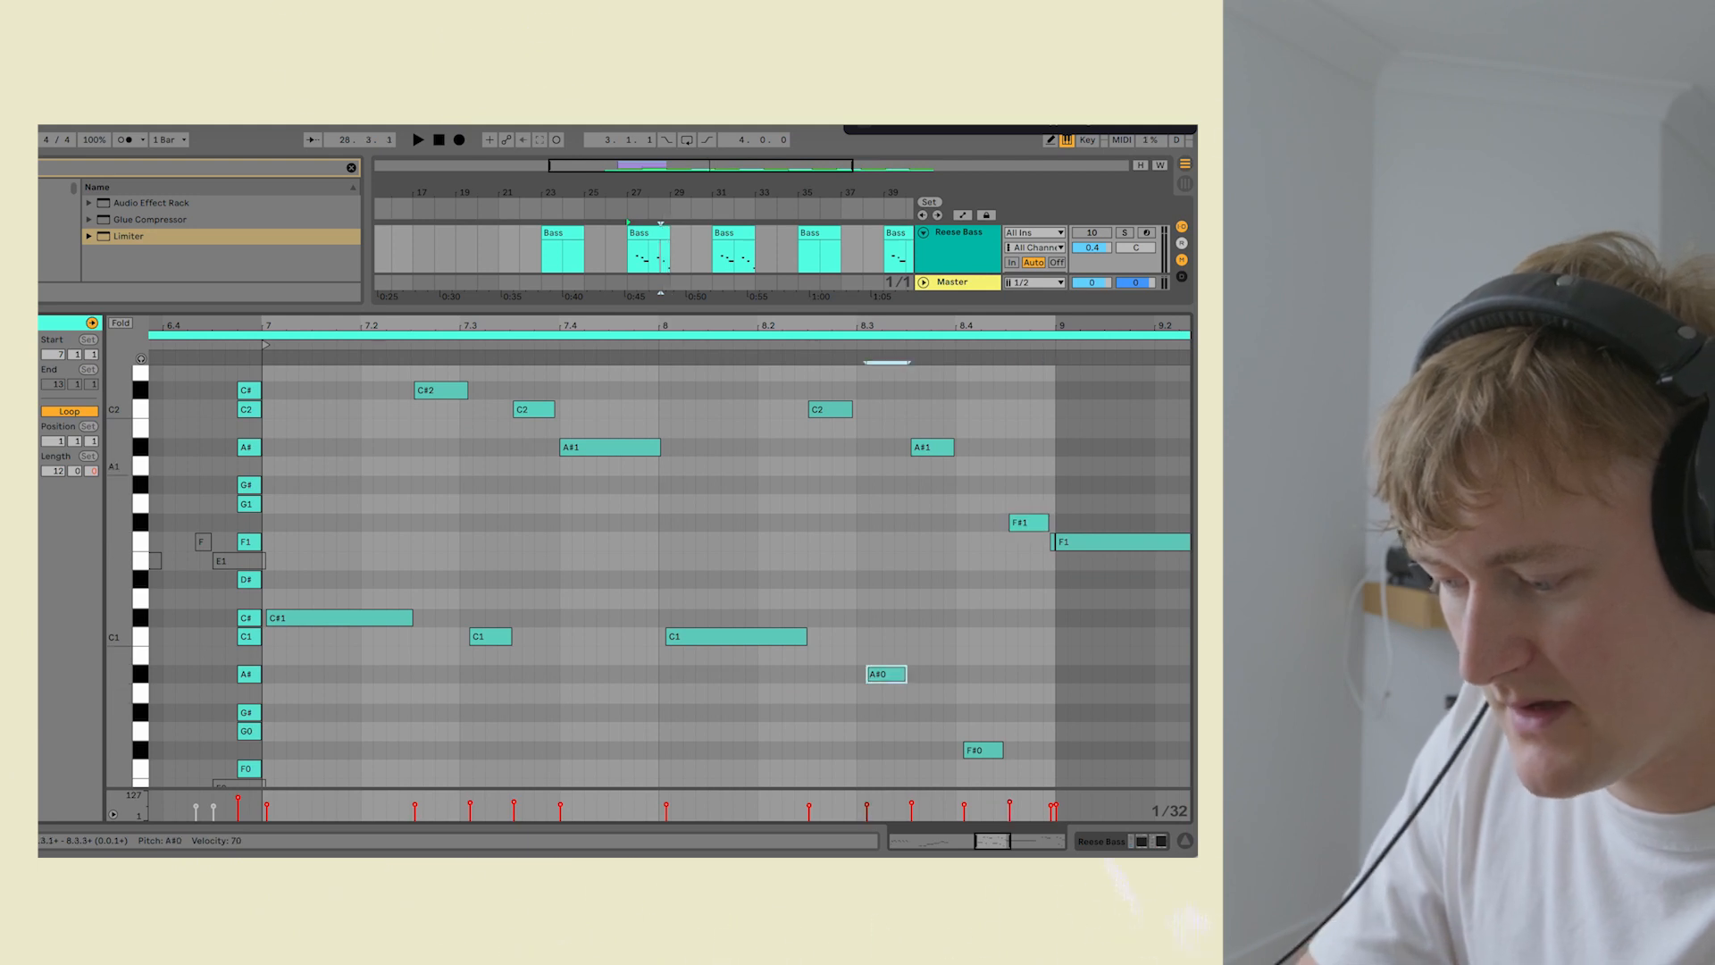
click(736, 637)
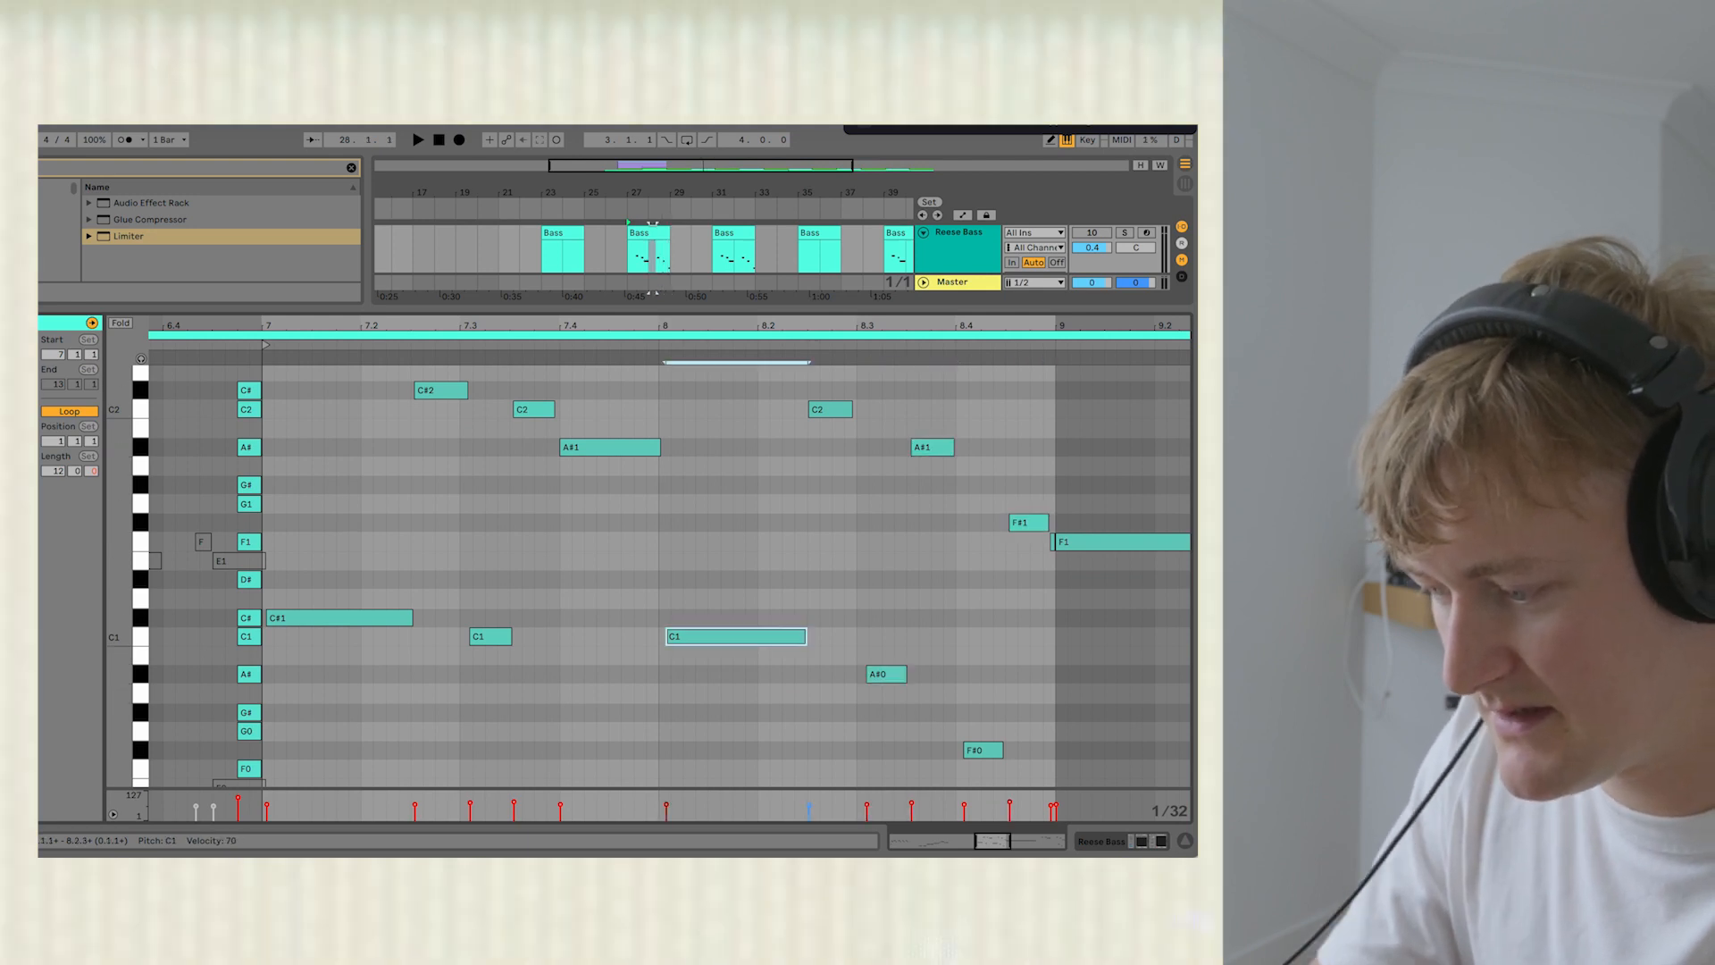
click(831, 409)
scroll(670, 572, up, 1)
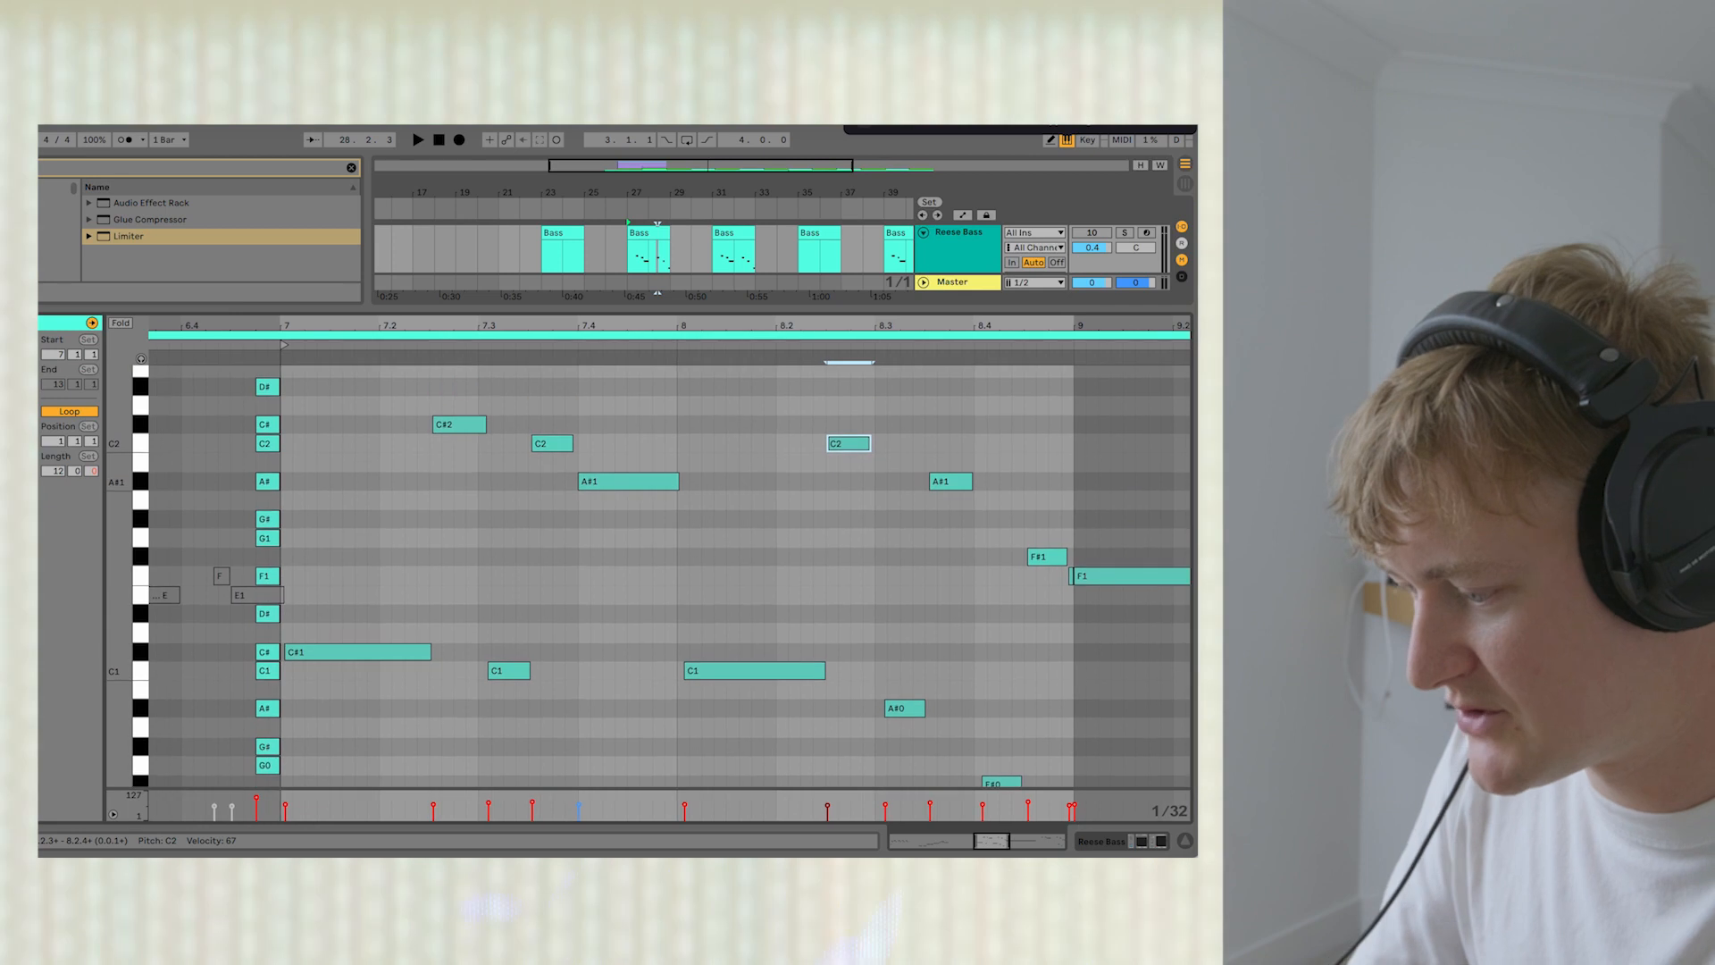
click(620, 482)
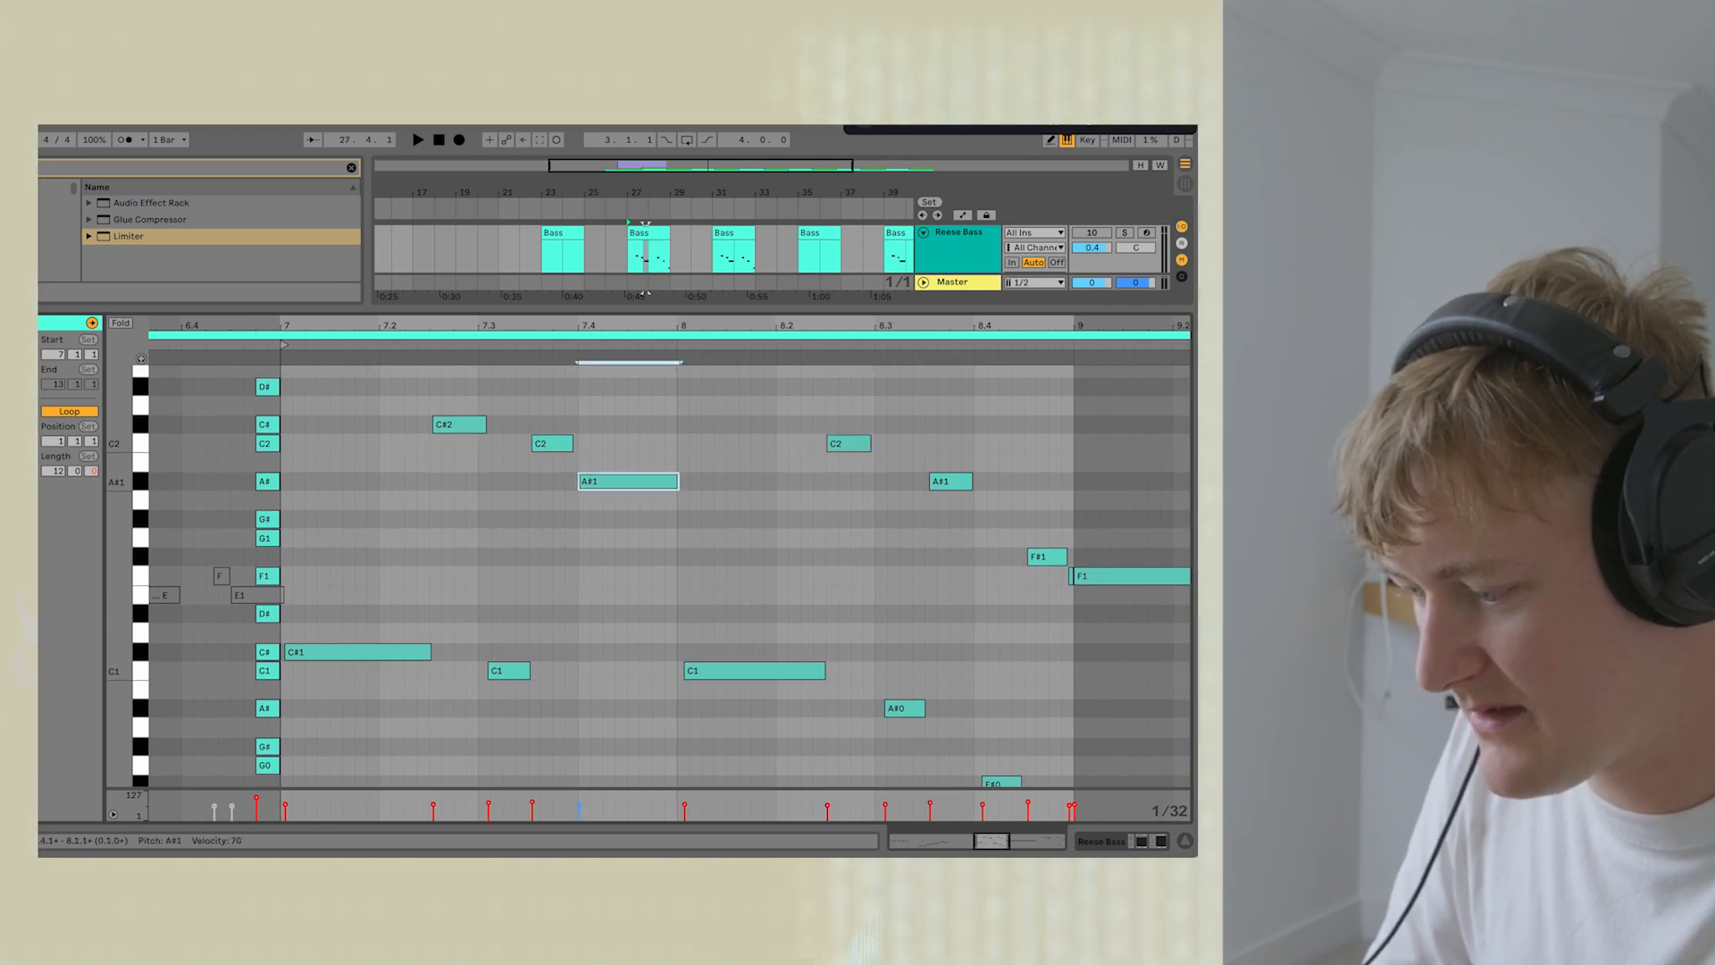
scroll(620, 489, down, 1)
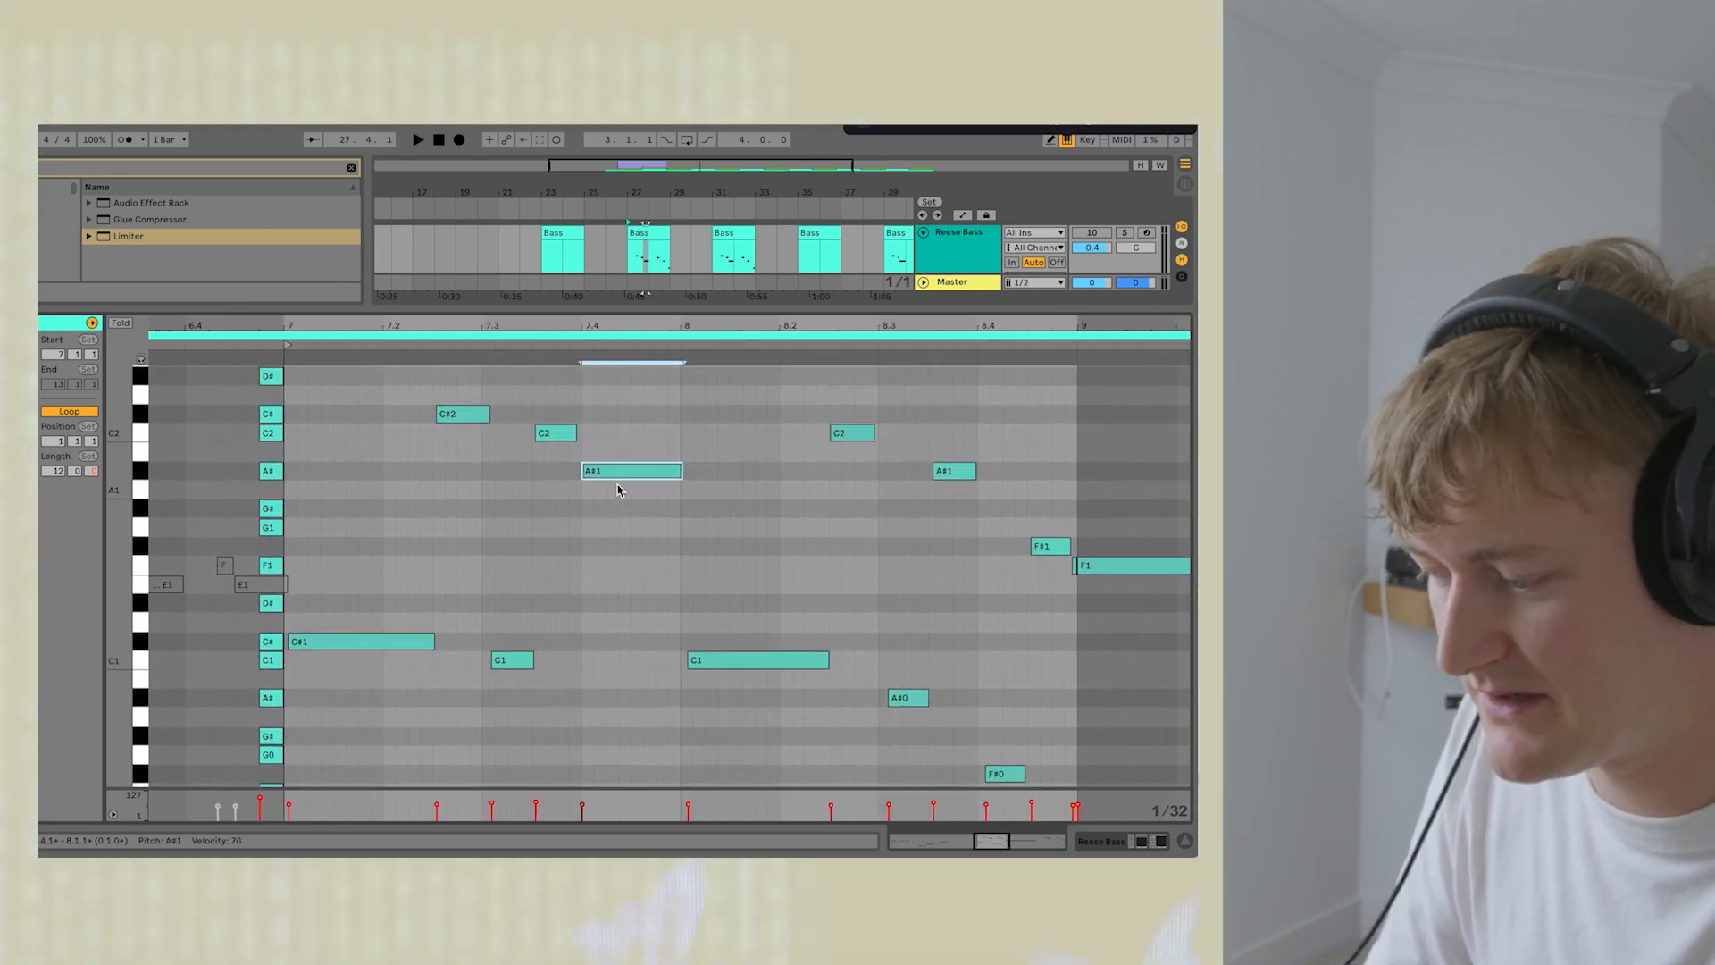
Step: Step through the two-bar Reese pattern once more, from the C#1 at position 7 to the closing F#0
click(337, 642)
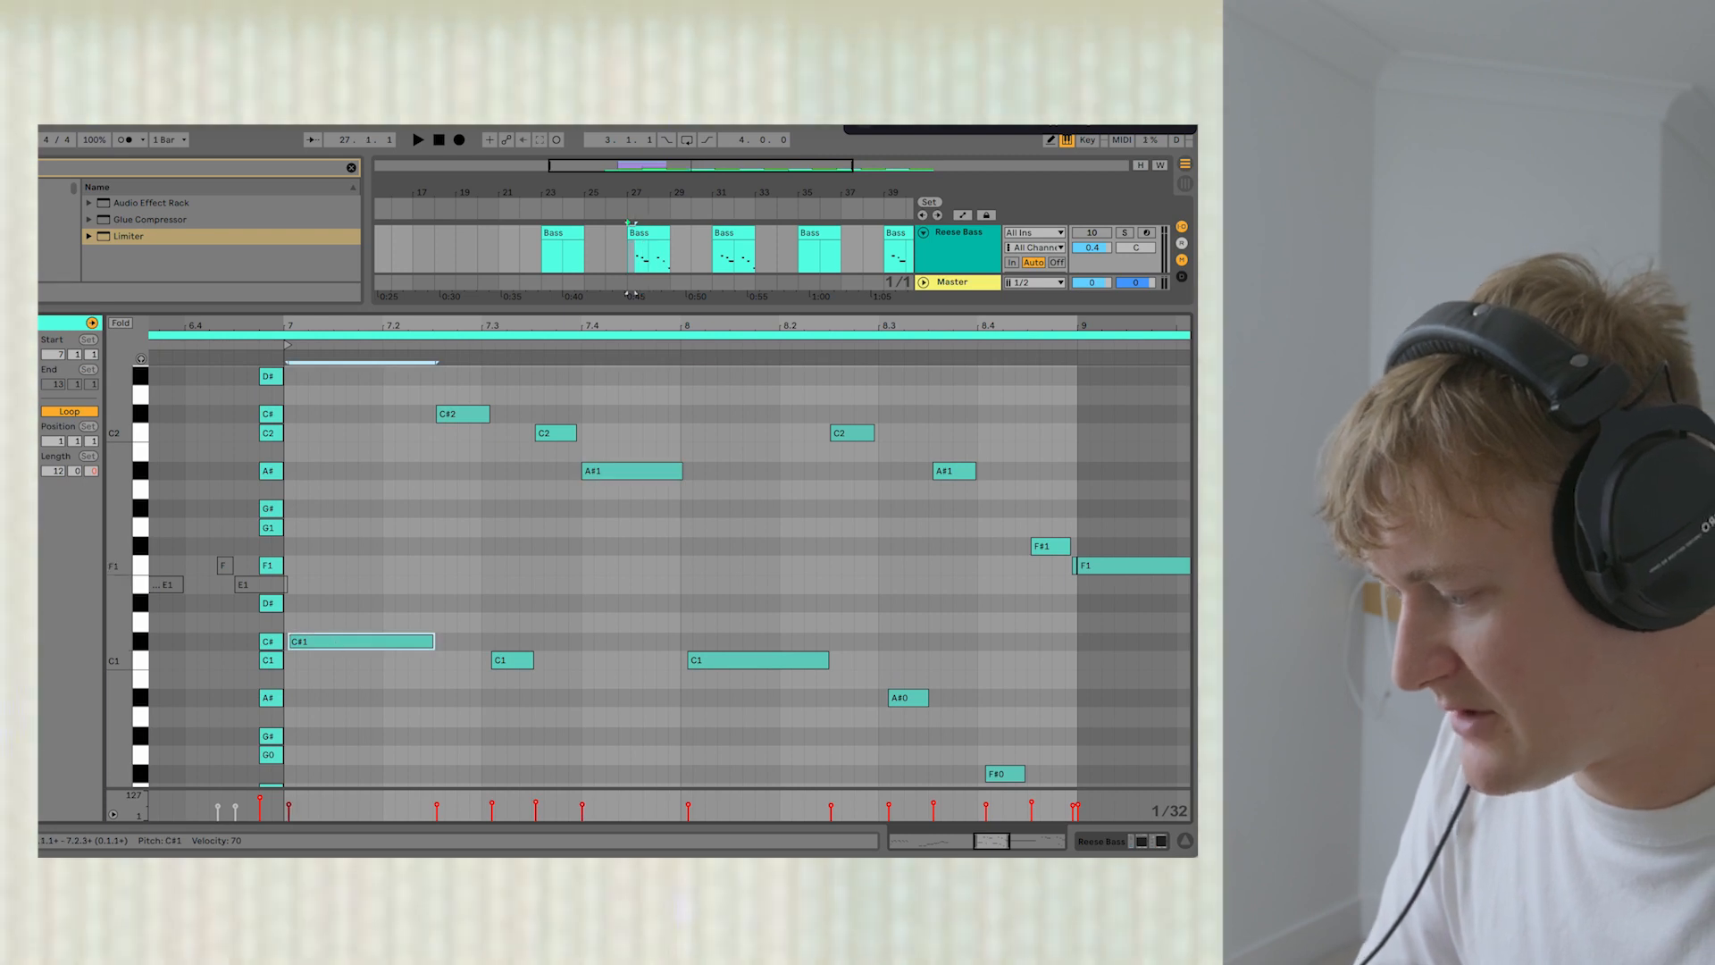
click(462, 415)
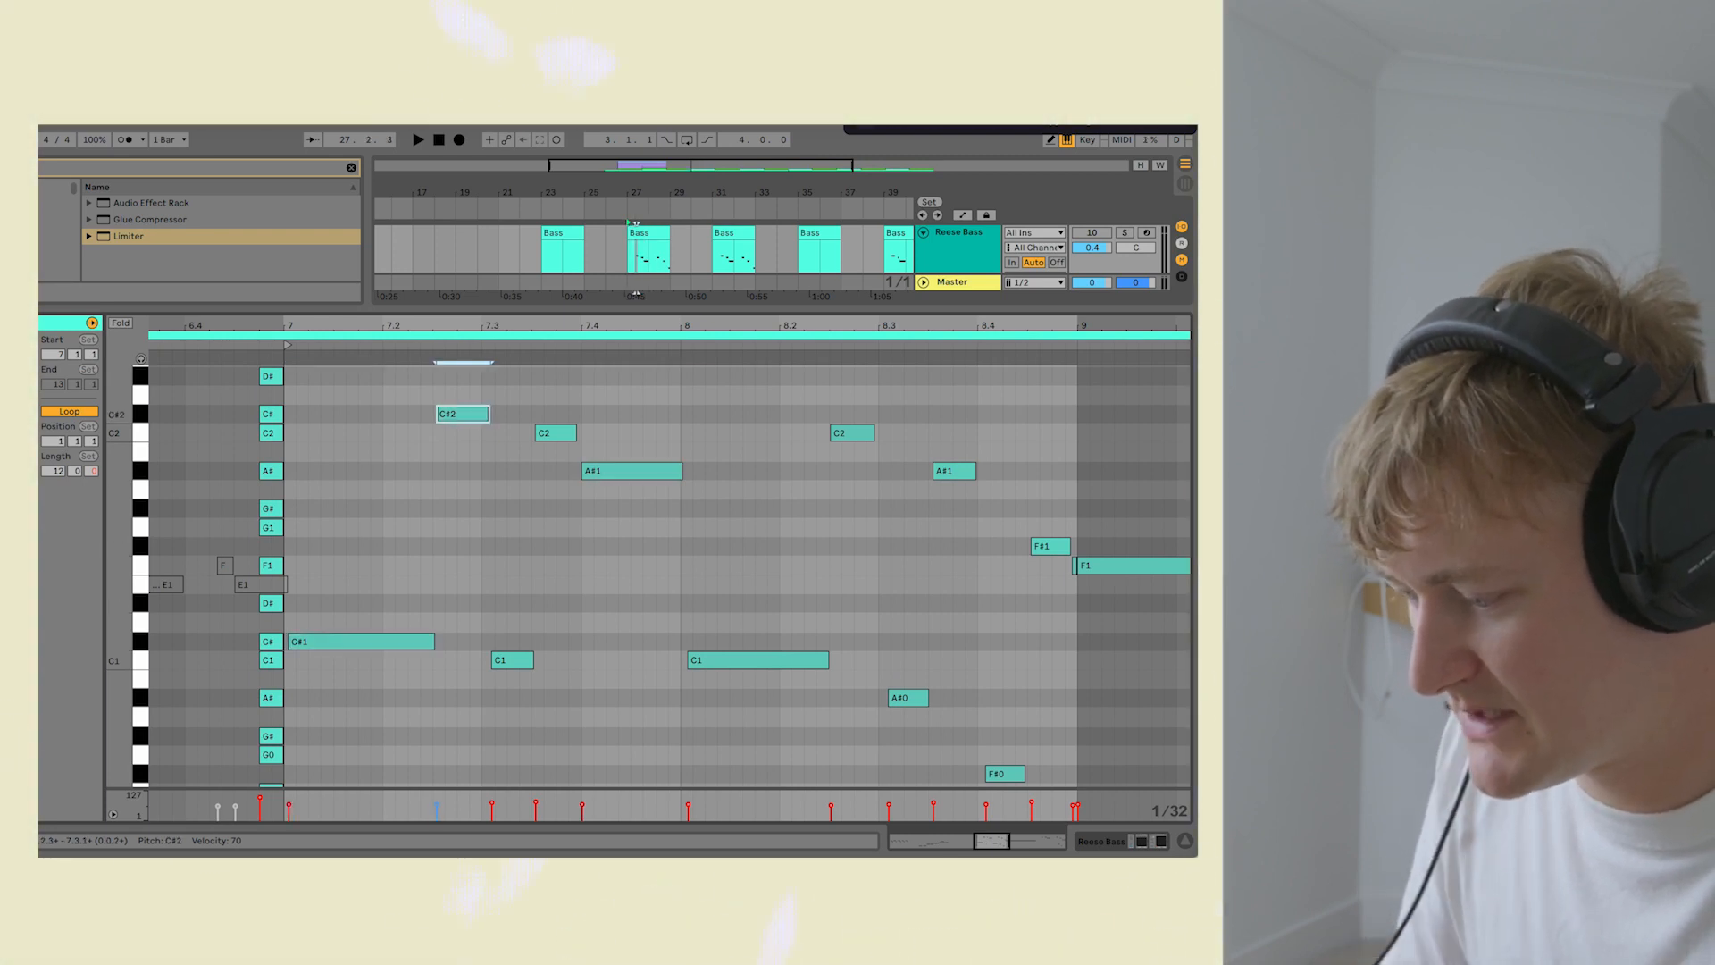
click(512, 661)
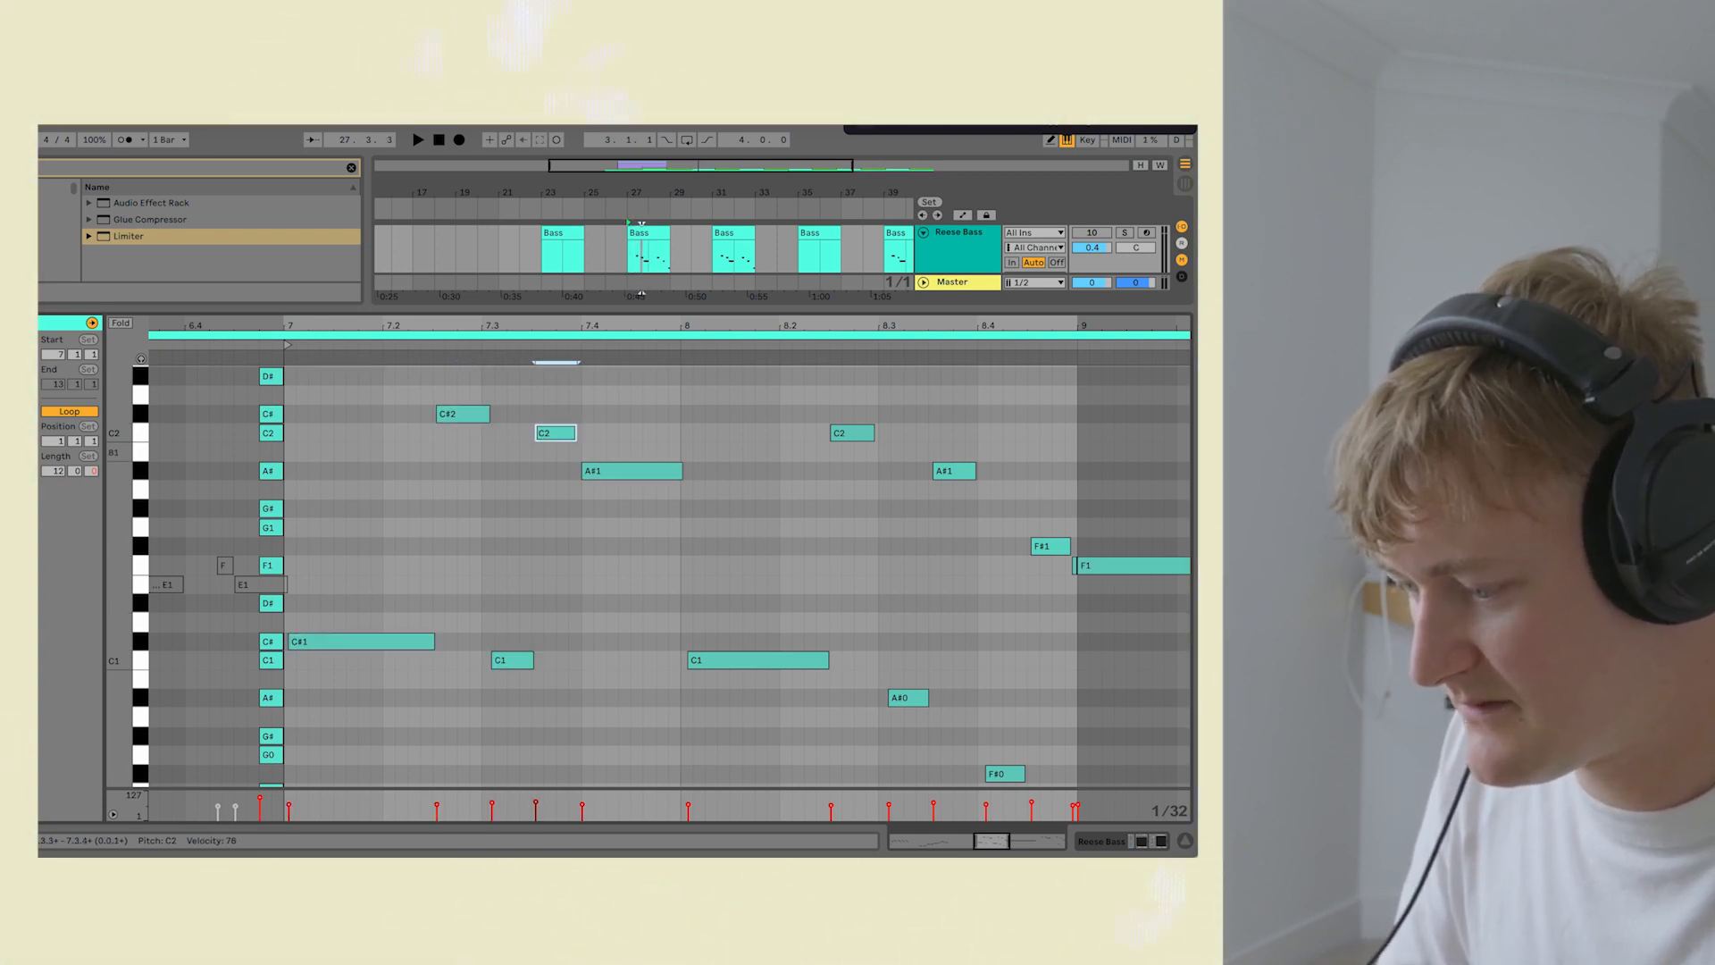
click(631, 471)
click(757, 660)
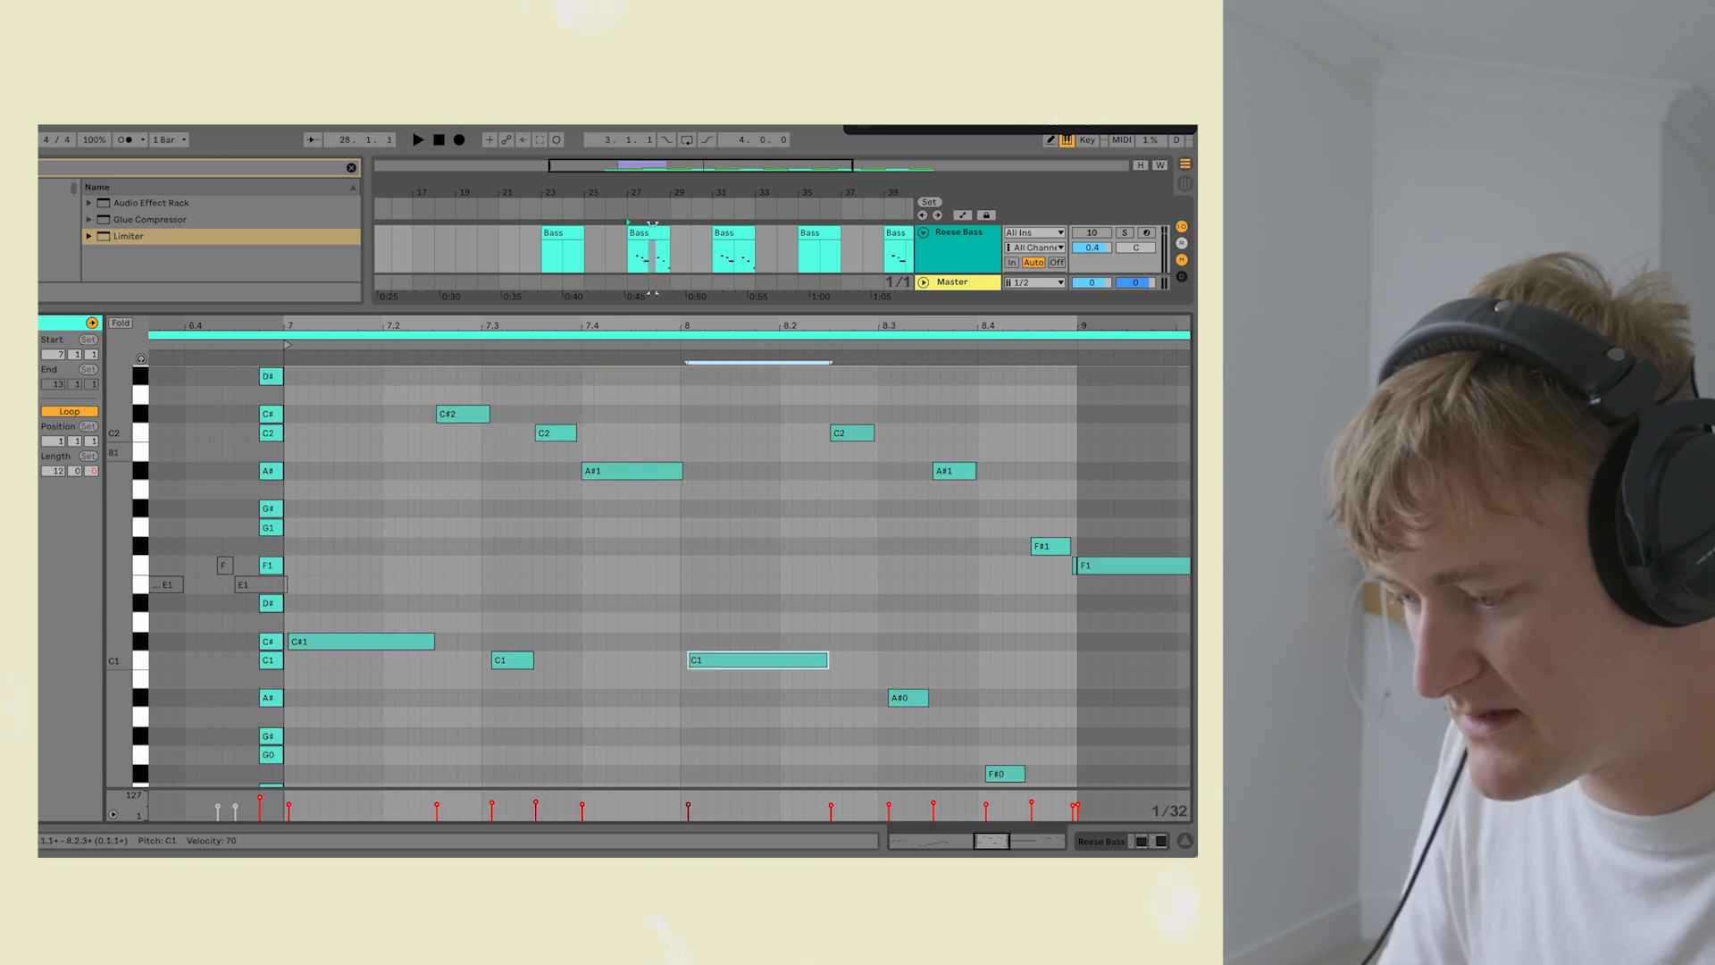
click(852, 433)
click(909, 698)
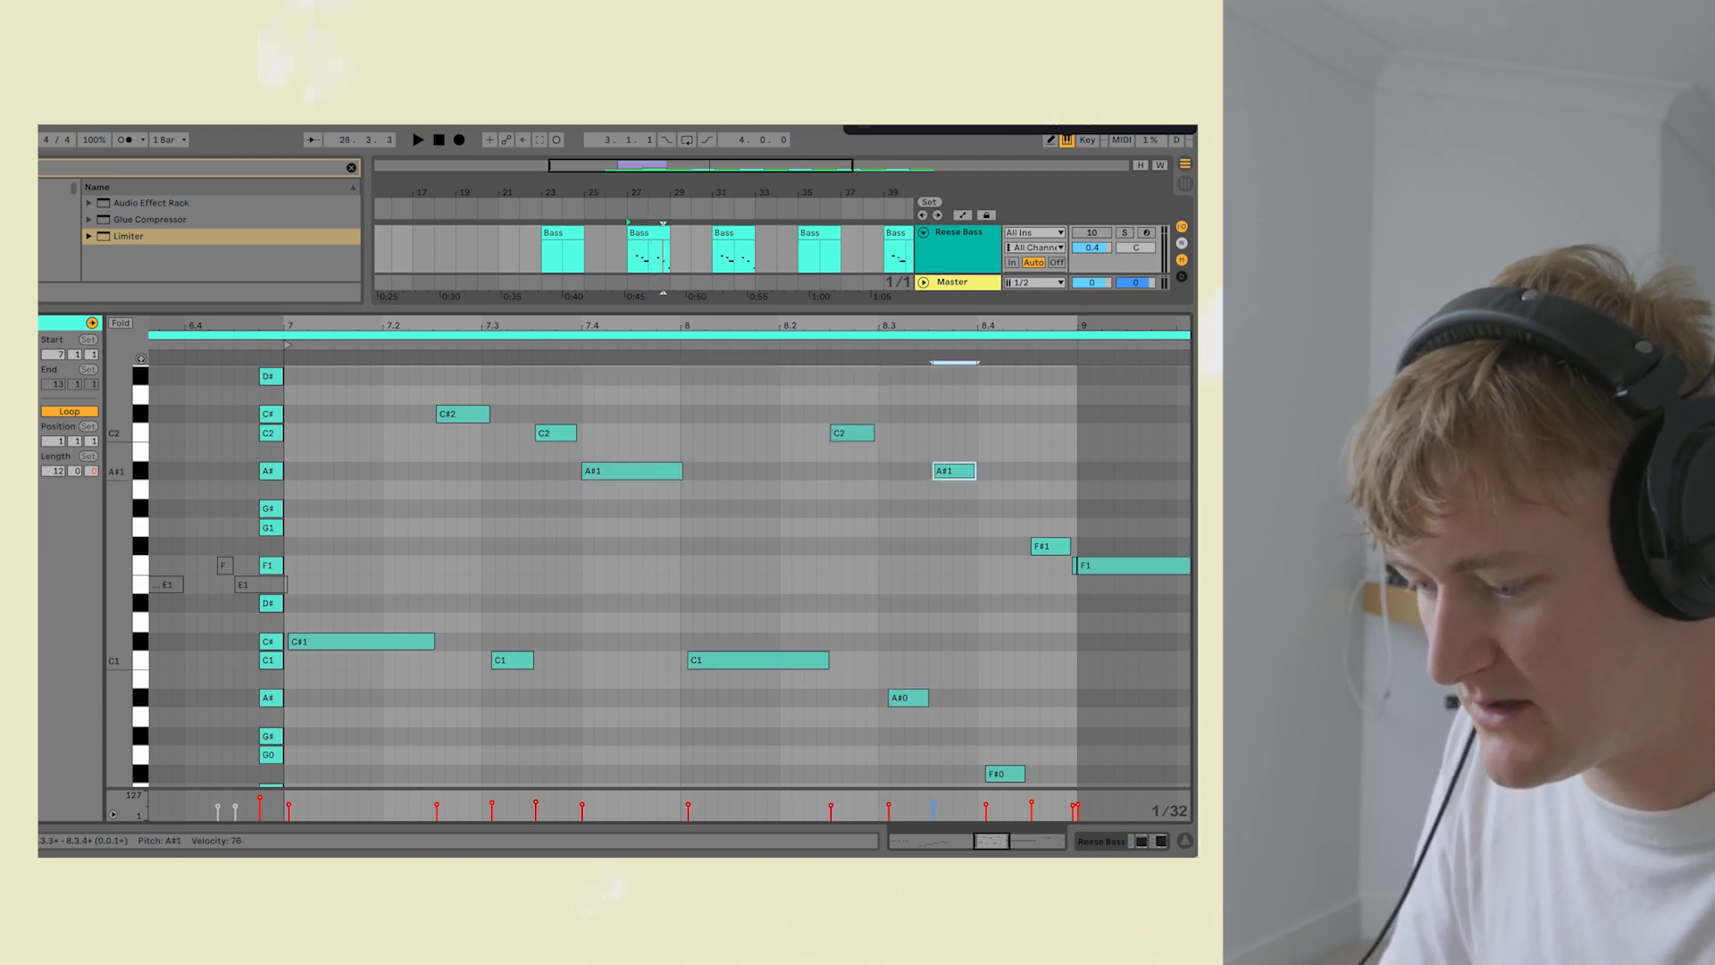
click(1005, 774)
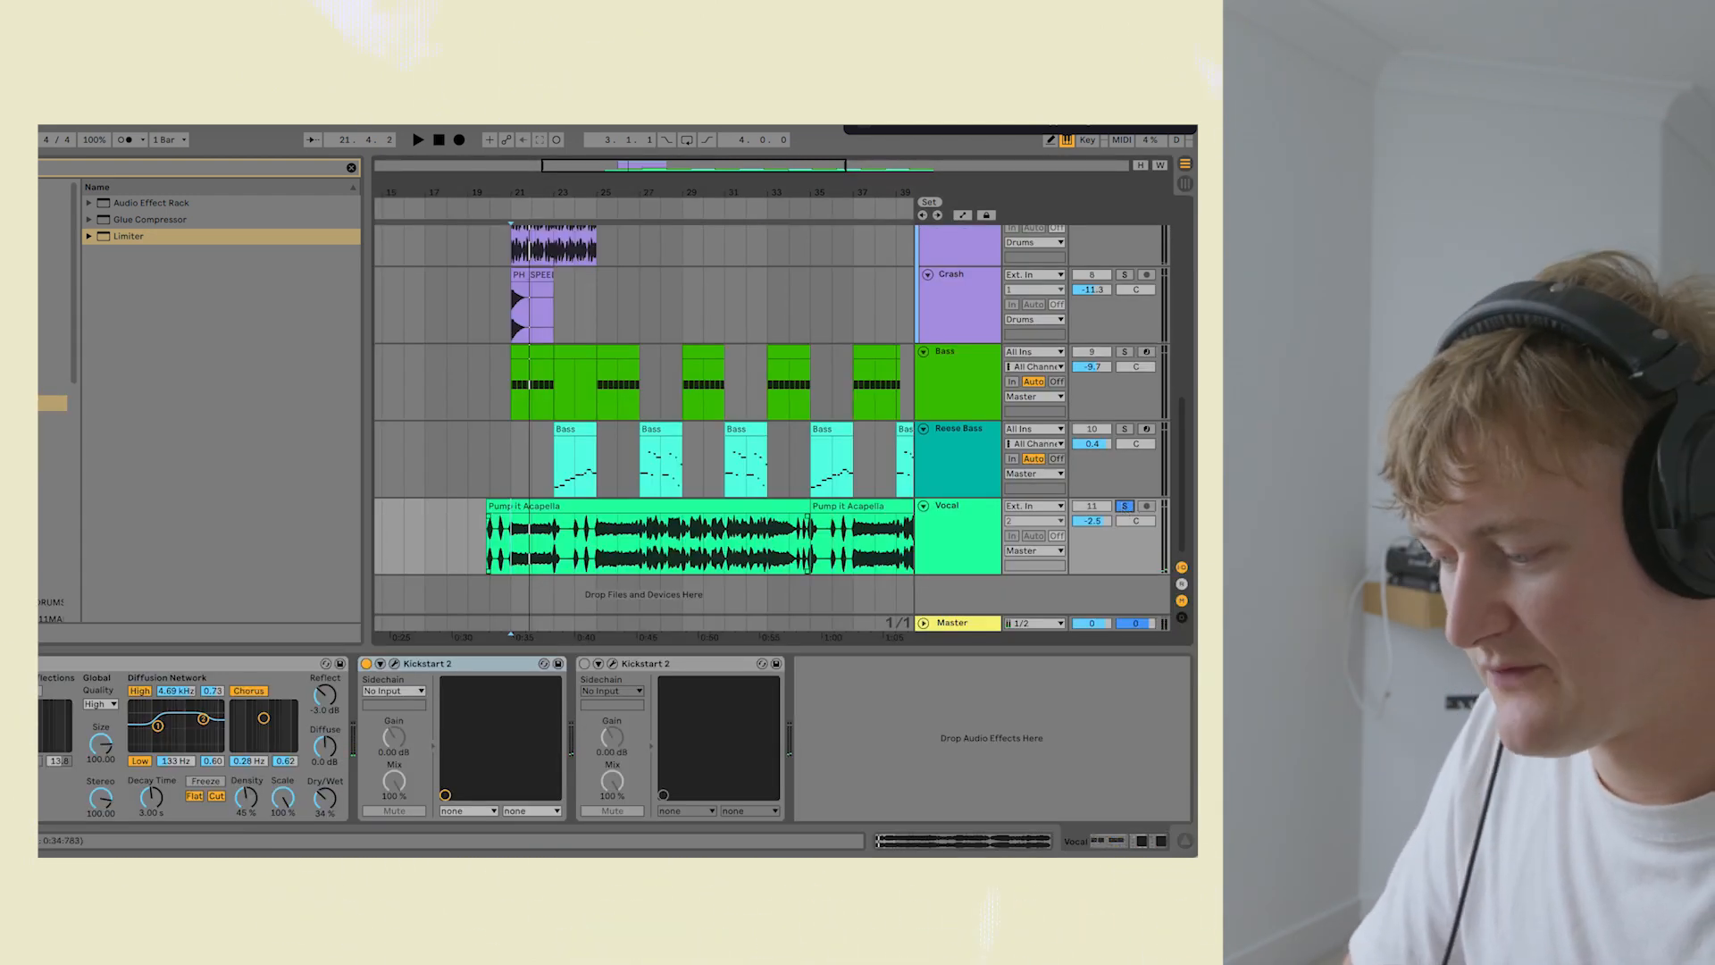
Step: Zoom the arrangement in on the start of the Vocal track's Pump It Acapella clip
scroll(488, 541, up, 5)
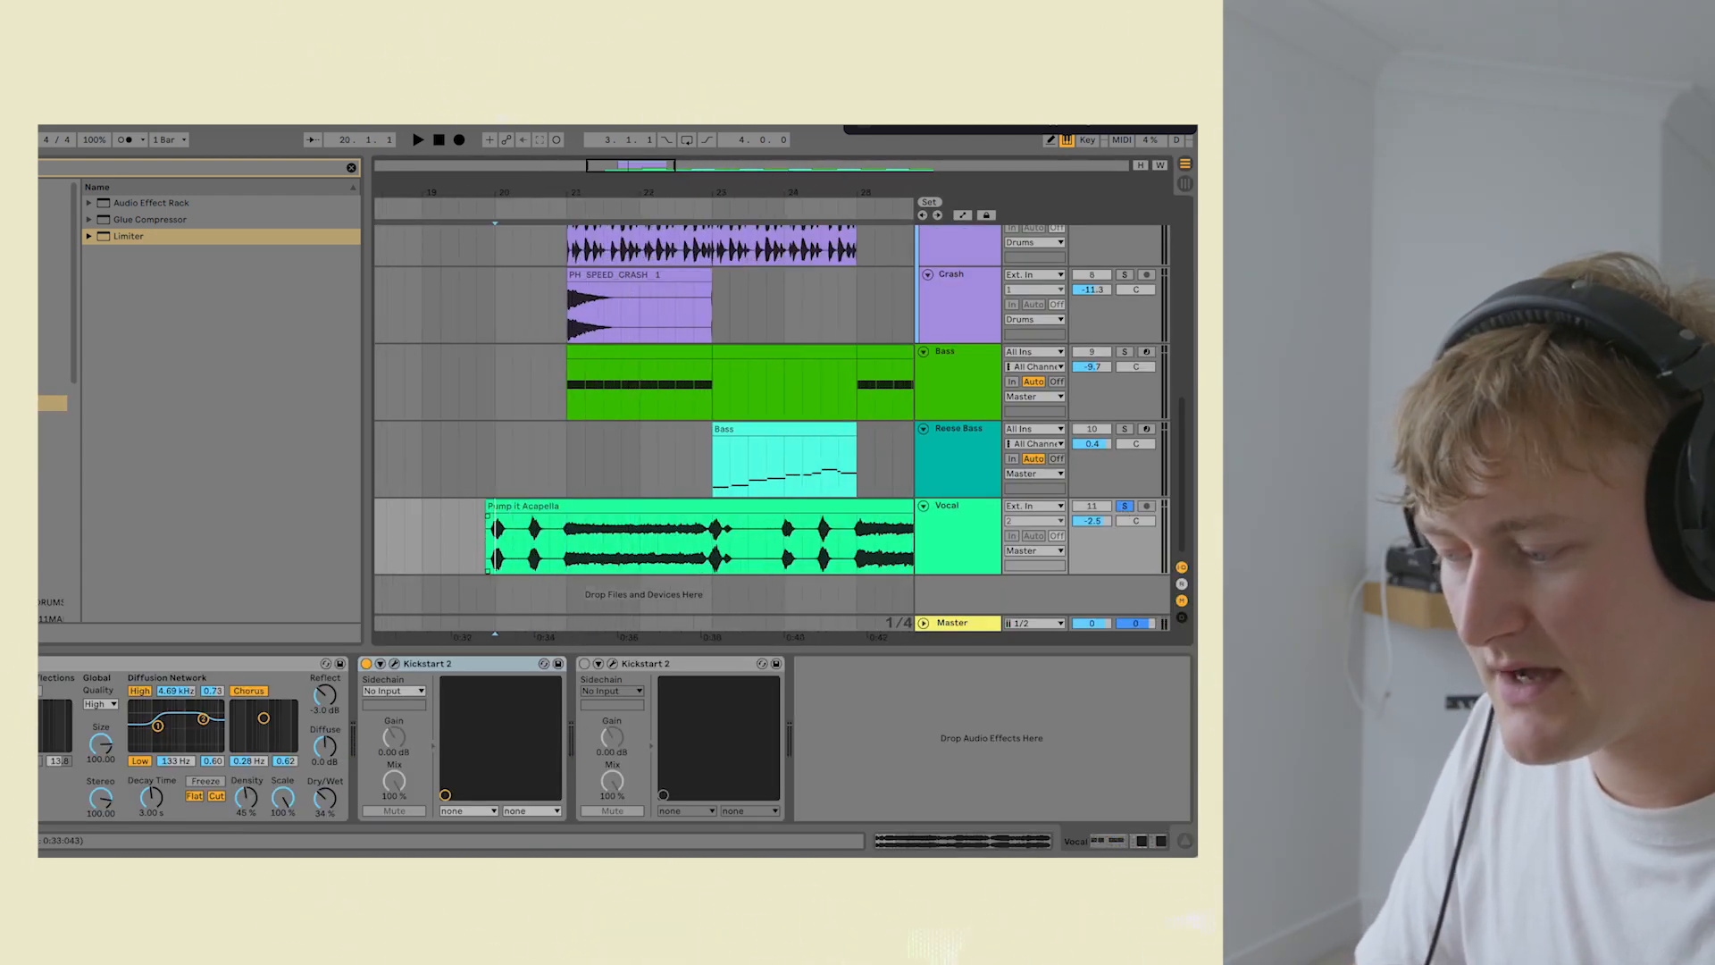